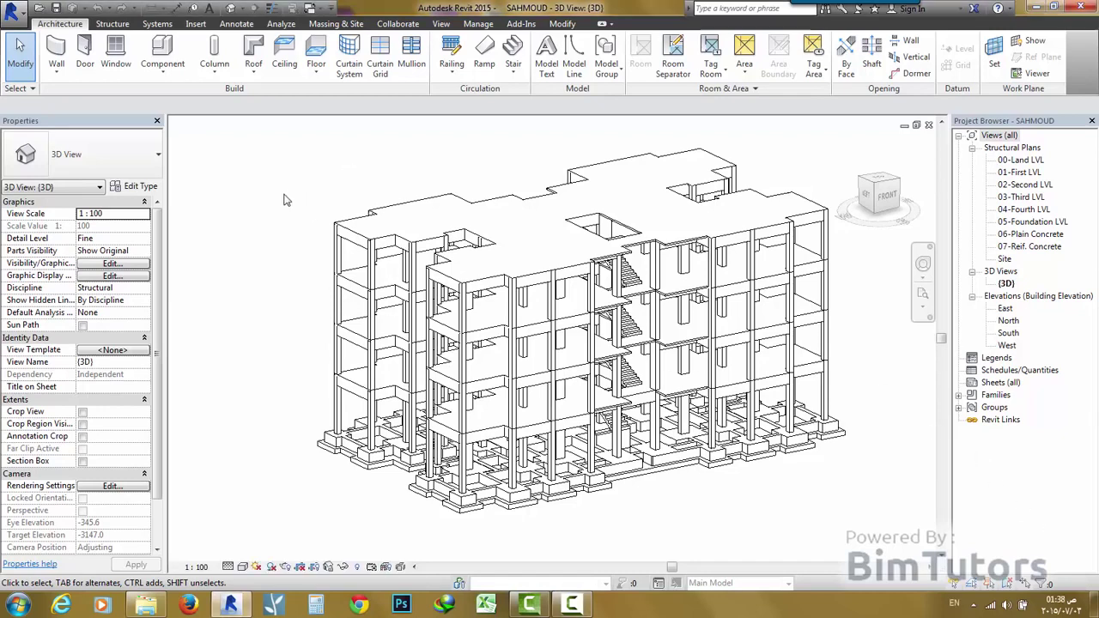
- Switch the 3D view of the concrete frame to the Shaded visual style and orbit it
{"action": "middle_click_drag", "start_coordinate": [294, 209], "coordinate": [274, 236]}
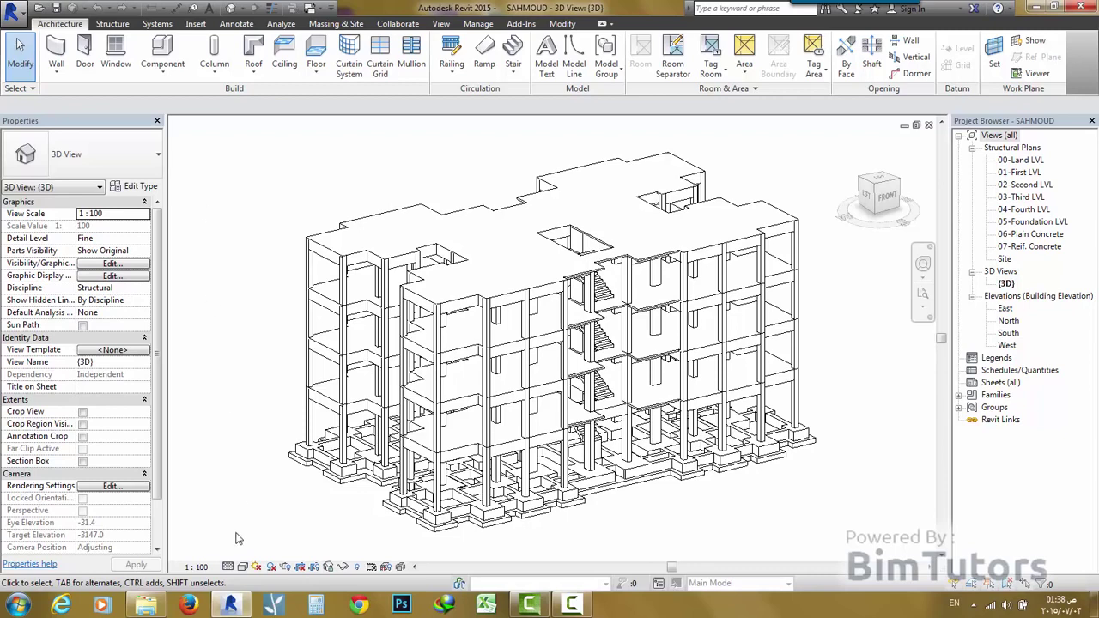
{"action": "left_click", "coordinate": [242, 567]}
{"action": "left_click", "coordinate": [265, 511]}
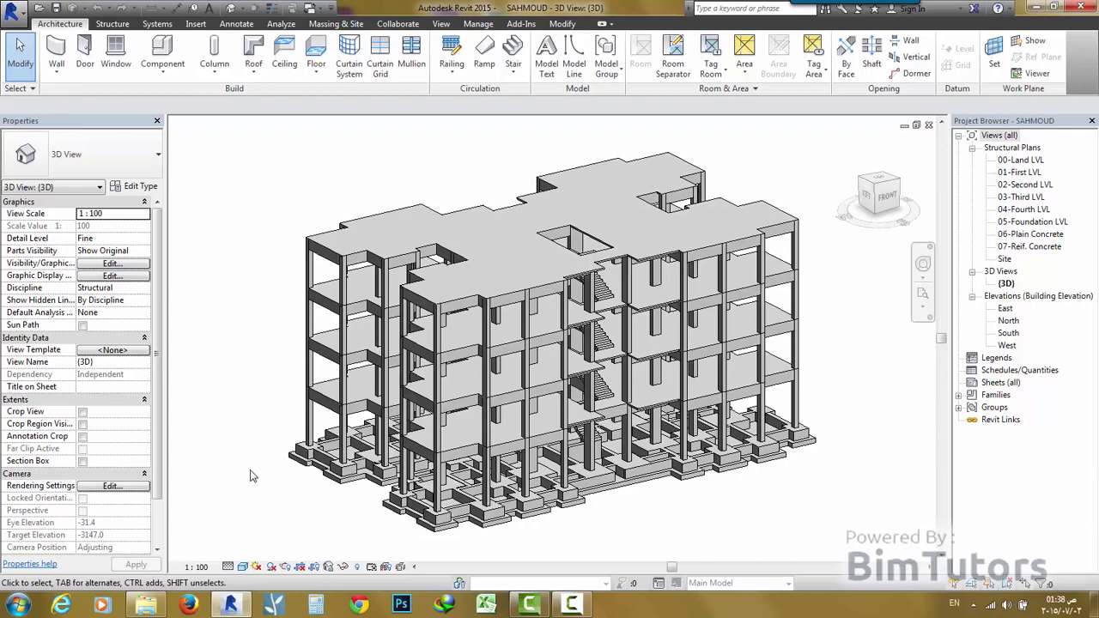
{"action": "mouse_move", "coordinate": [255, 477]}
{"action": "middle_mouse_down", "text": "shift"}
{"action": "mouse_move", "coordinate": [211, 448]}
{"action": "mouse_move", "coordinate": [223, 482]}
{"action": "middle_mouse_up", "text": "shift"}
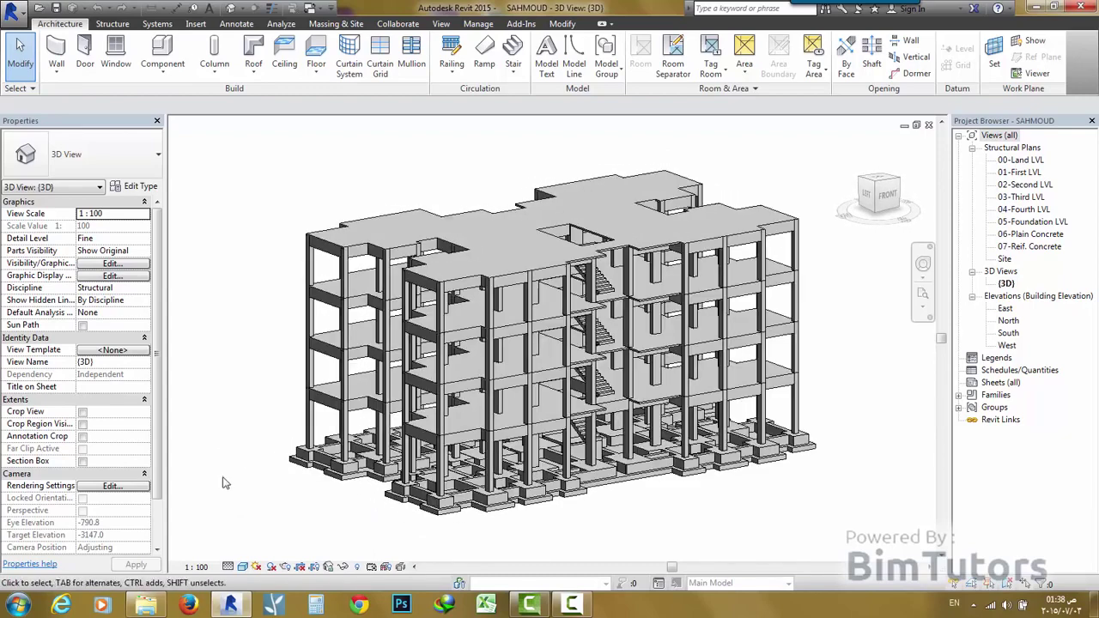
- In Graphic Display Options, set the style to Consistent Colors with Show Ambient Shadows on
{"action": "left_click", "coordinate": [242, 567]}
{"action": "left_click", "coordinate": [258, 462]}
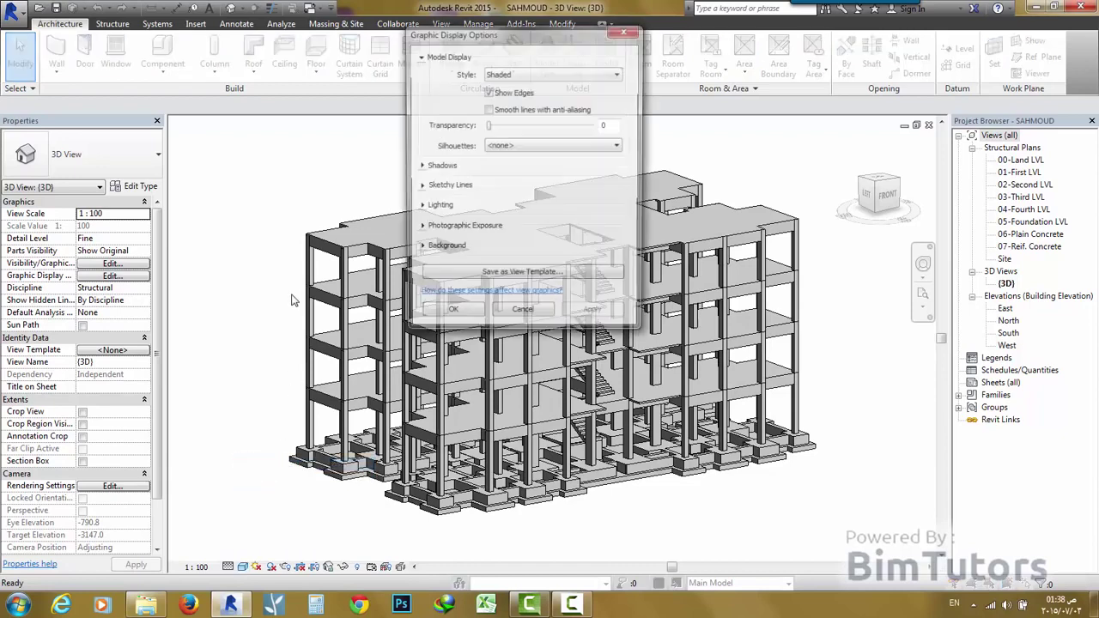
{"action": "left_click", "coordinate": [516, 77]}
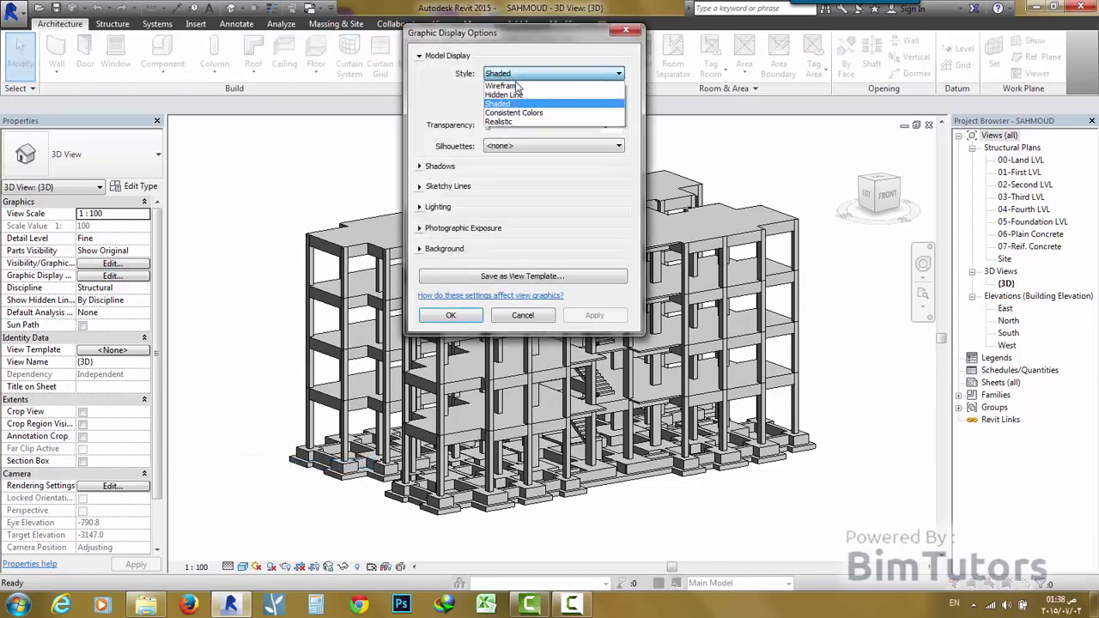
{"action": "left_click", "coordinate": [509, 113]}
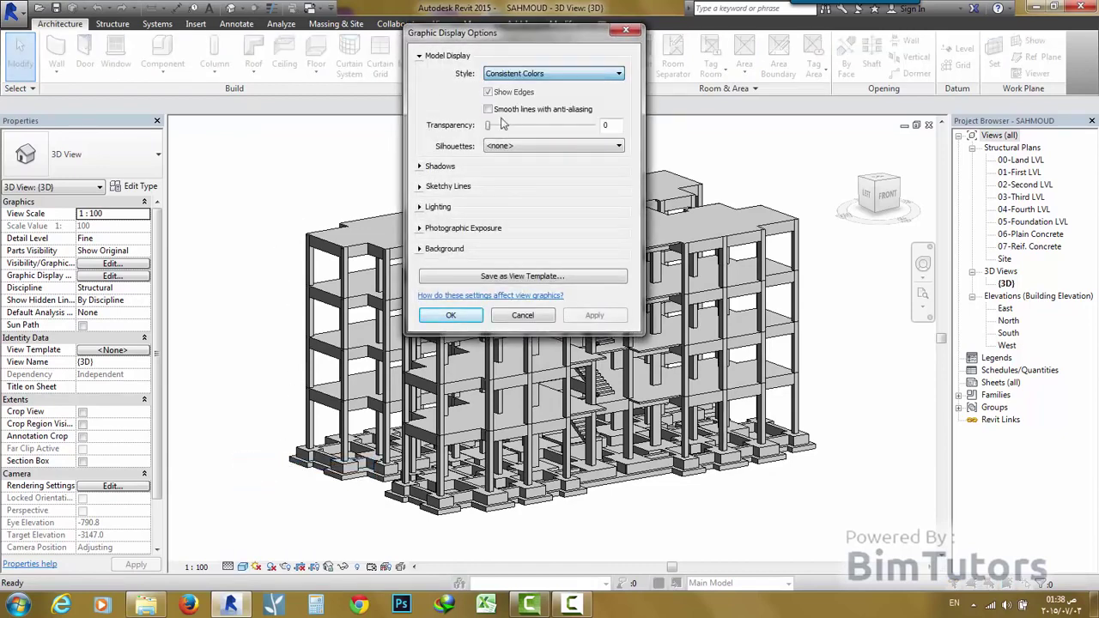
{"action": "left_click", "coordinate": [421, 167]}
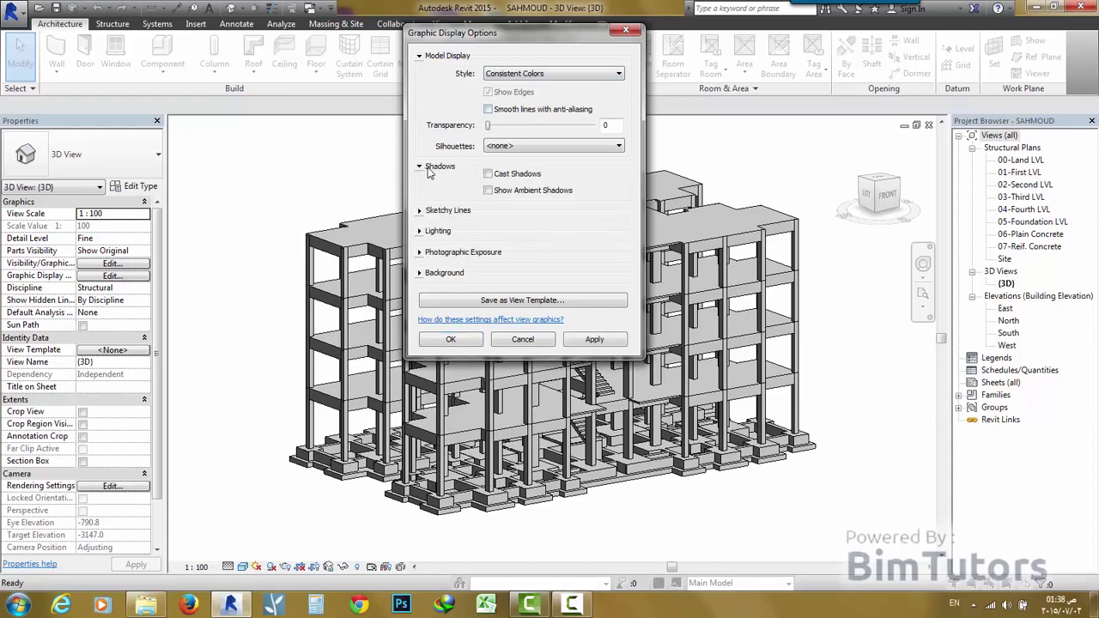
{"action": "left_click", "coordinate": [448, 341]}
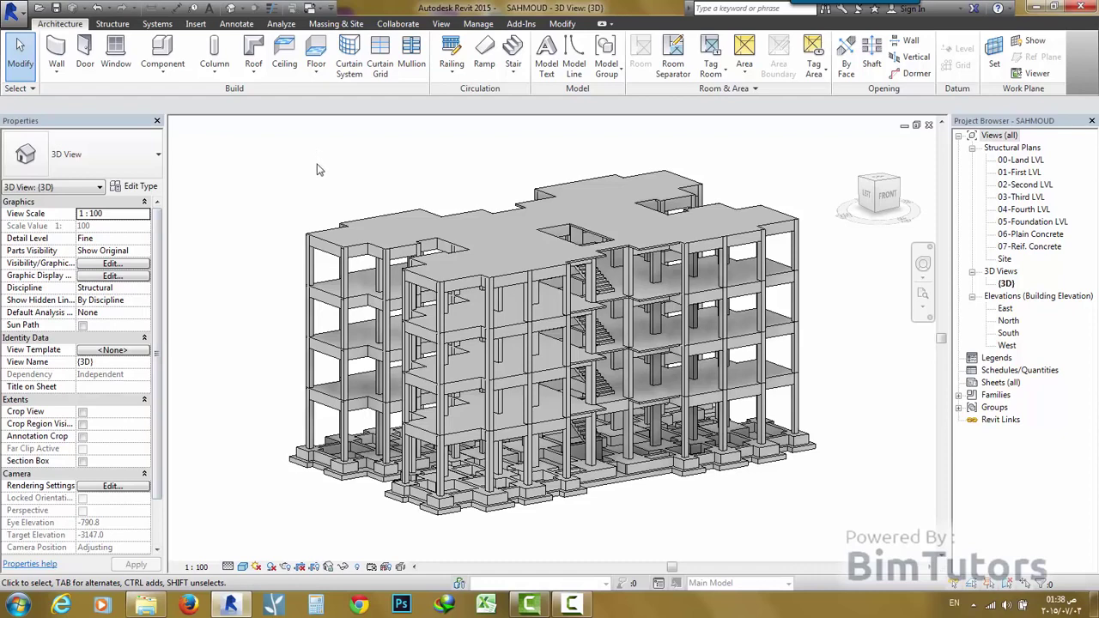
{"action": "middle_click_drag", "start_coordinate": [317, 170], "coordinate": [306, 177], "text": "shift"}
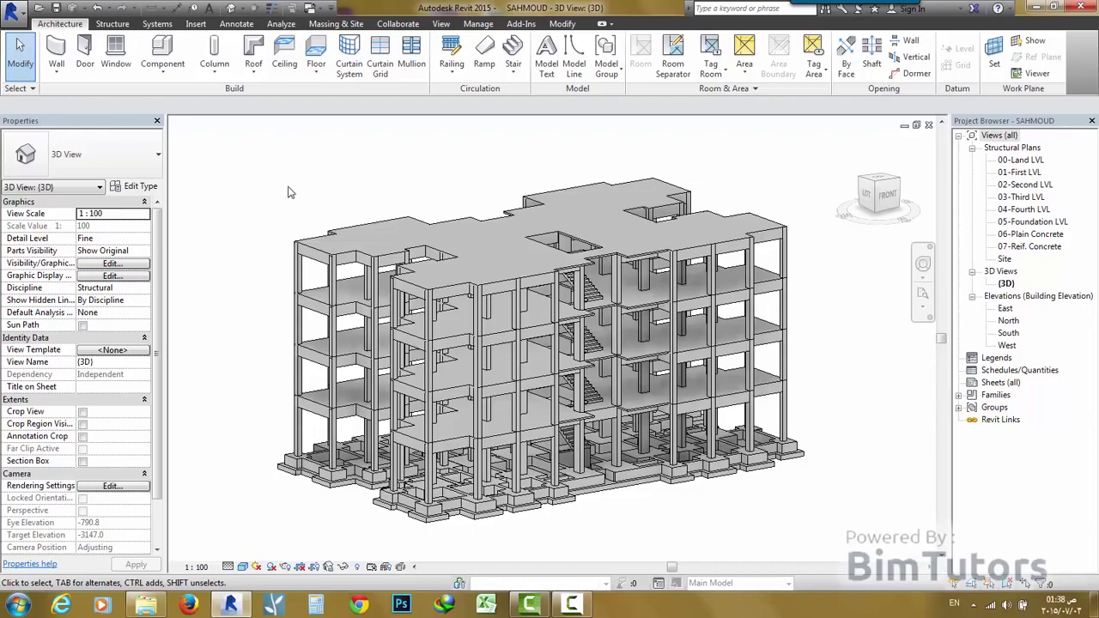
{"action": "mouse_move", "coordinate": [286, 191]}
{"action": "middle_mouse_down", "text": "shift"}
{"action": "mouse_move", "coordinate": [271, 174]}
{"action": "mouse_move", "coordinate": [301, 222]}
{"action": "middle_mouse_up", "text": "shift"}
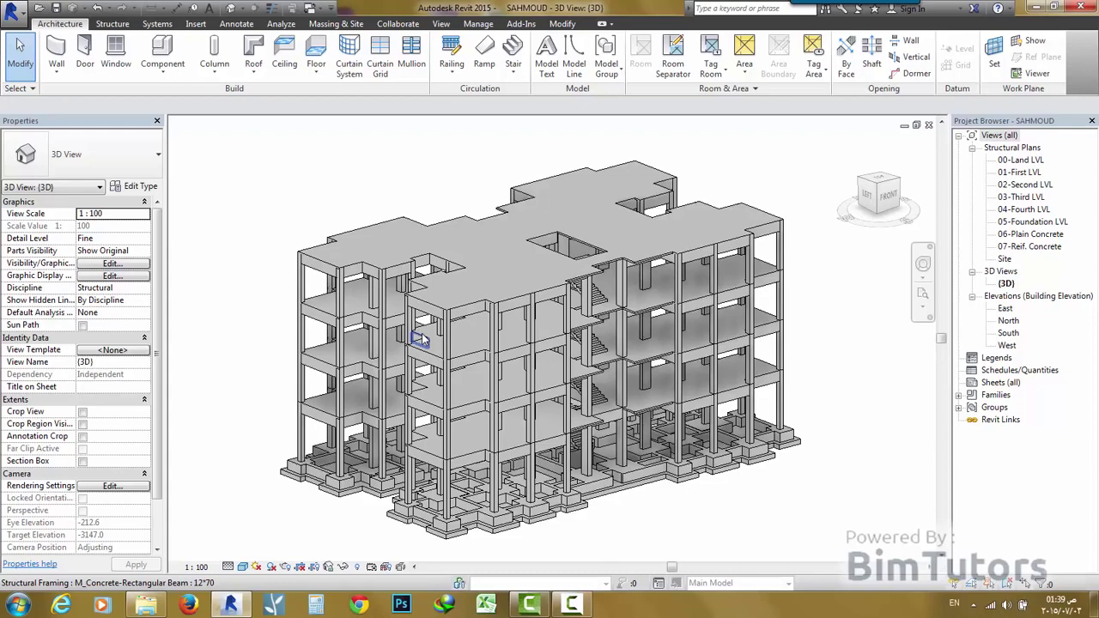
- Orbit the building, then bring up the View tab's Schedules dropdown of schedule kinds
{"action": "mouse_move", "coordinate": [260, 244]}
{"action": "middle_mouse_down", "text": "shift"}
{"action": "mouse_move", "coordinate": [318, 246]}
{"action": "mouse_move", "coordinate": [272, 249]}
{"action": "middle_mouse_up", "text": "shift"}
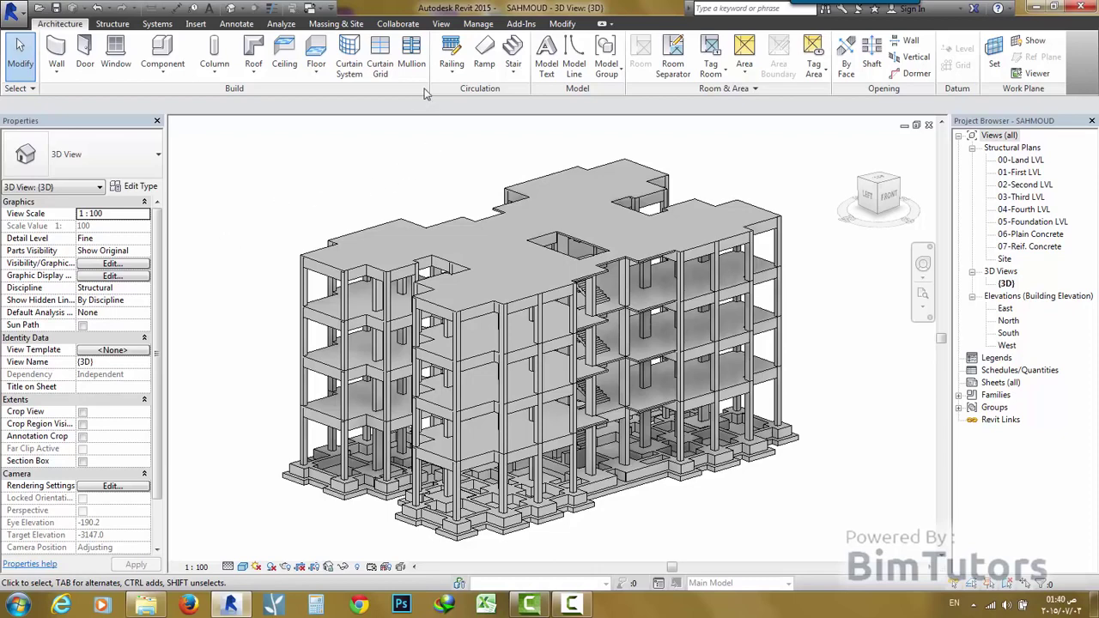
{"action": "left_click", "coordinate": [447, 25]}
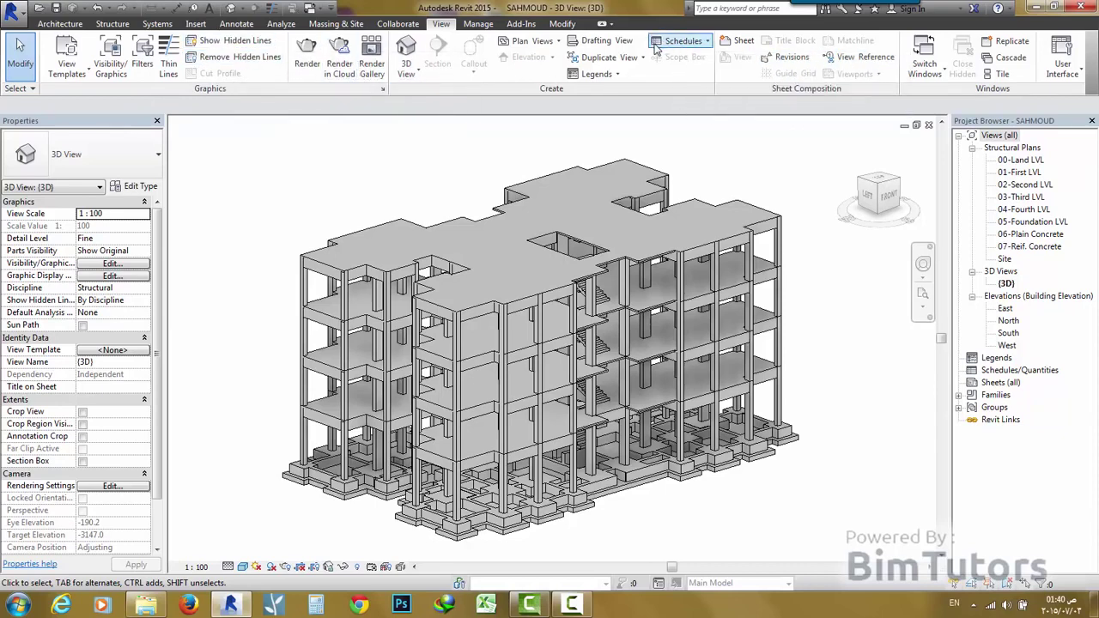
{"action": "left_click", "coordinate": [687, 43]}
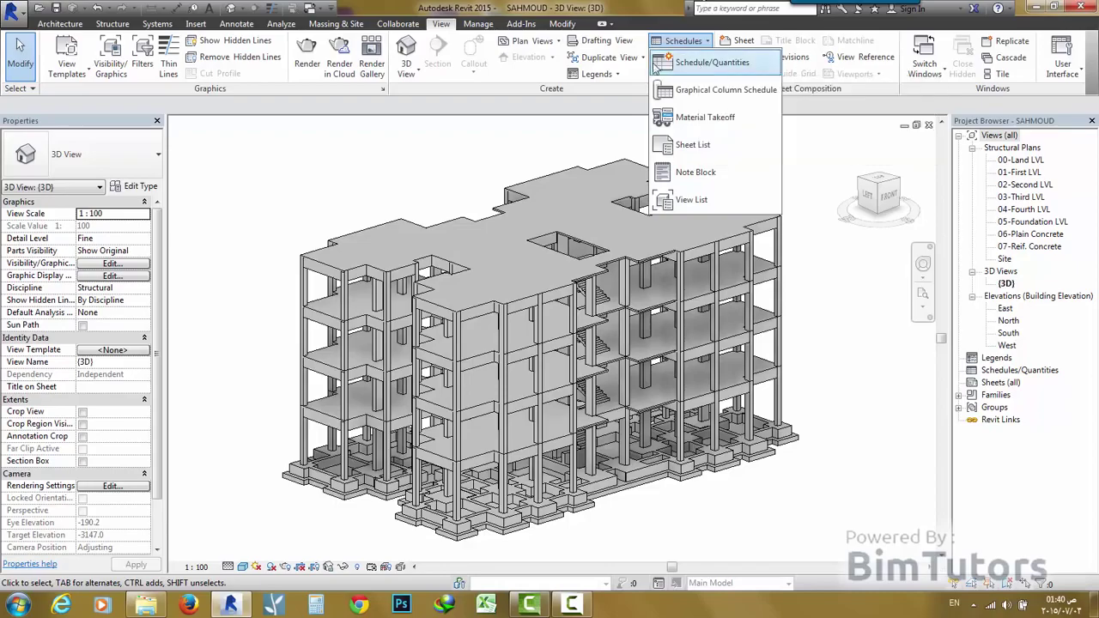
- Zoom toward the foundations and select the foundation slab and a concrete column to inspect them
{"action": "mouse_move", "coordinate": [294, 215]}
{"action": "middle_mouse_down", "text": "shift"}
{"action": "mouse_move", "coordinate": [268, 192]}
{"action": "mouse_move", "coordinate": [242, 196]}
{"action": "middle_mouse_up", "text": "shift"}
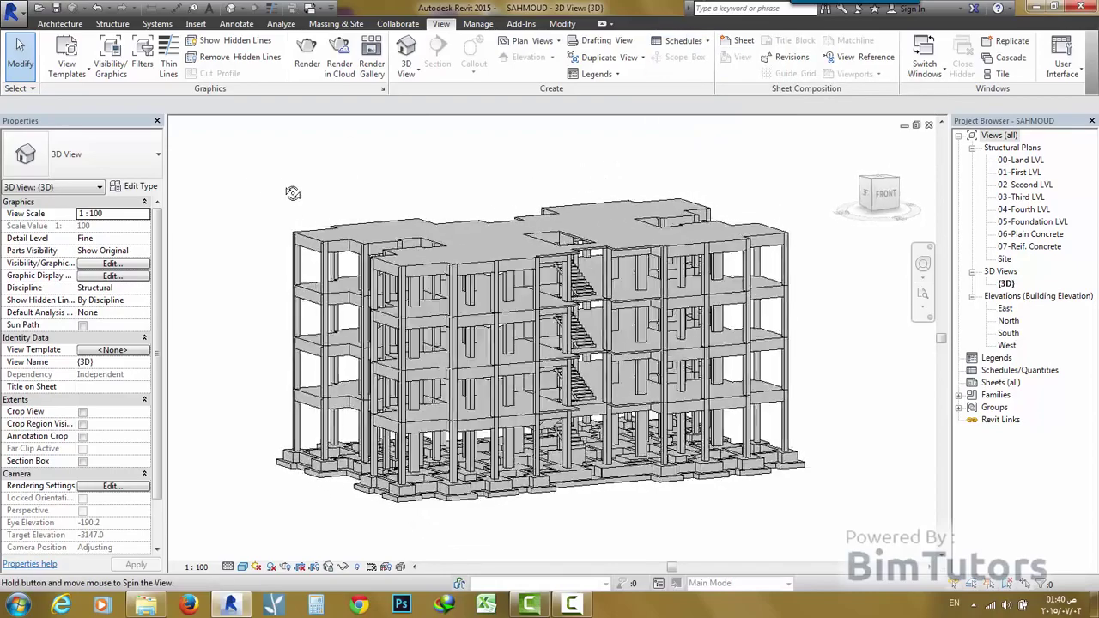
{"action": "scroll", "coordinate": [390, 528], "scroll_direction": "up", "scroll_amount": 3}
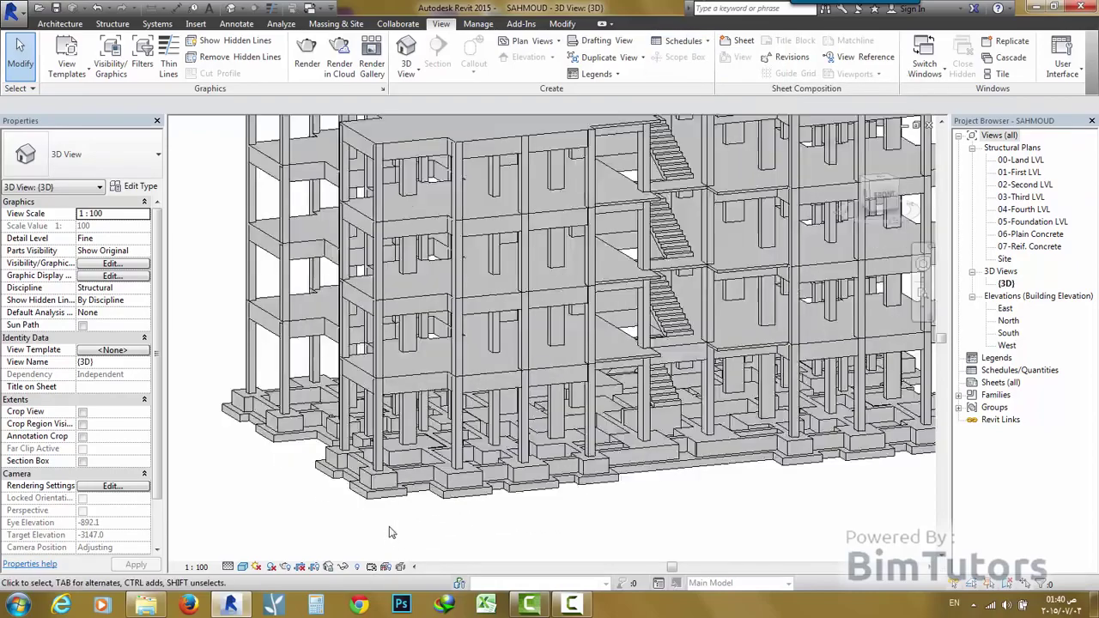
{"action": "scroll", "coordinate": [391, 528], "scroll_direction": "up", "scroll_amount": 3}
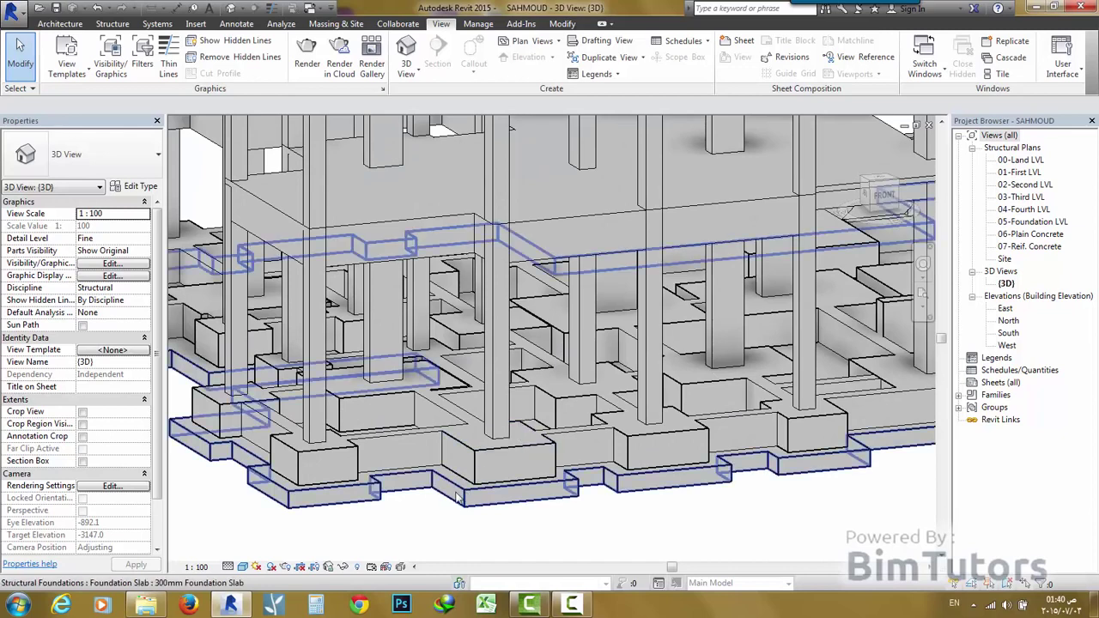
{"action": "left_click", "coordinate": [412, 436]}
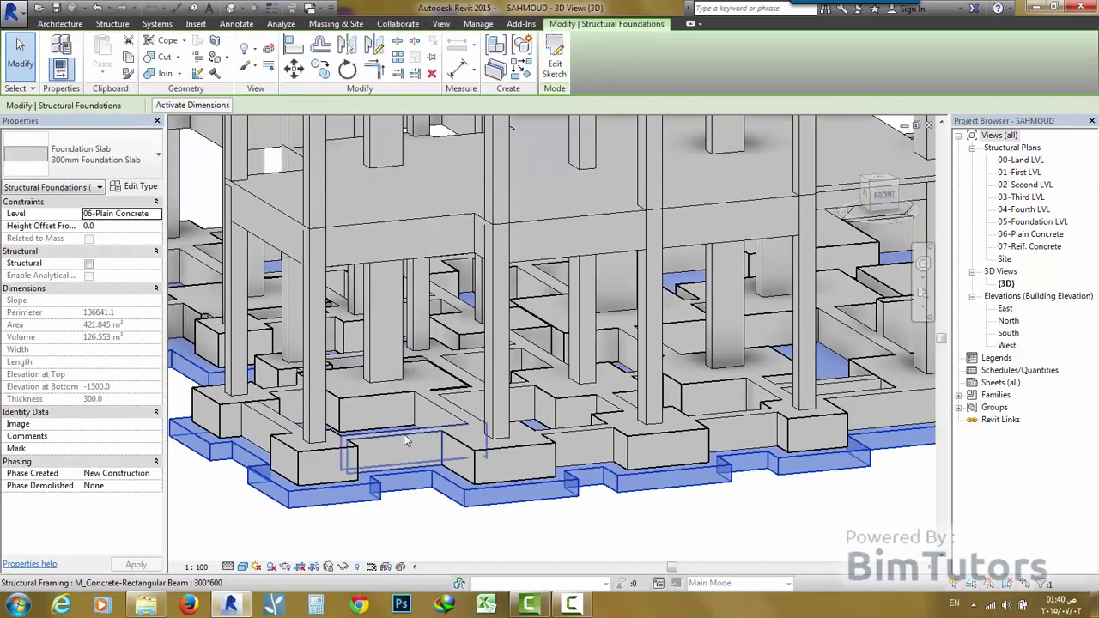
{"action": "left_click", "coordinate": [375, 319]}
{"action": "middle_click_drag", "start_coordinate": [391, 253], "coordinate": [447, 129], "text": "shift"}
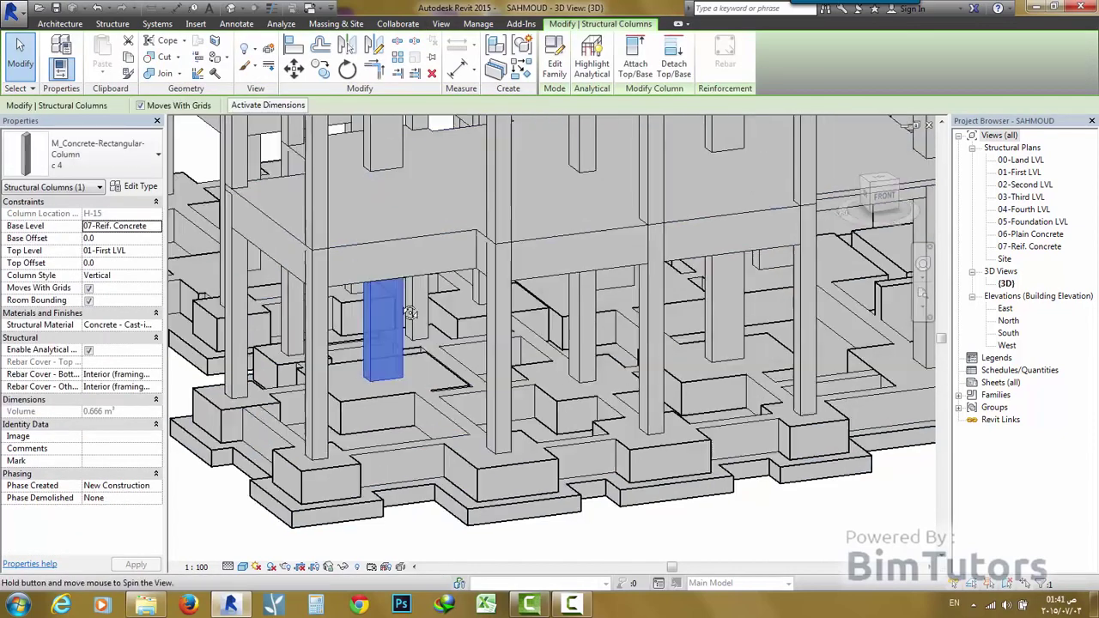
- Dismiss the Schedules list, then orbit and zoom to face the building's front foundations
{"action": "left_click", "coordinate": [440, 23]}
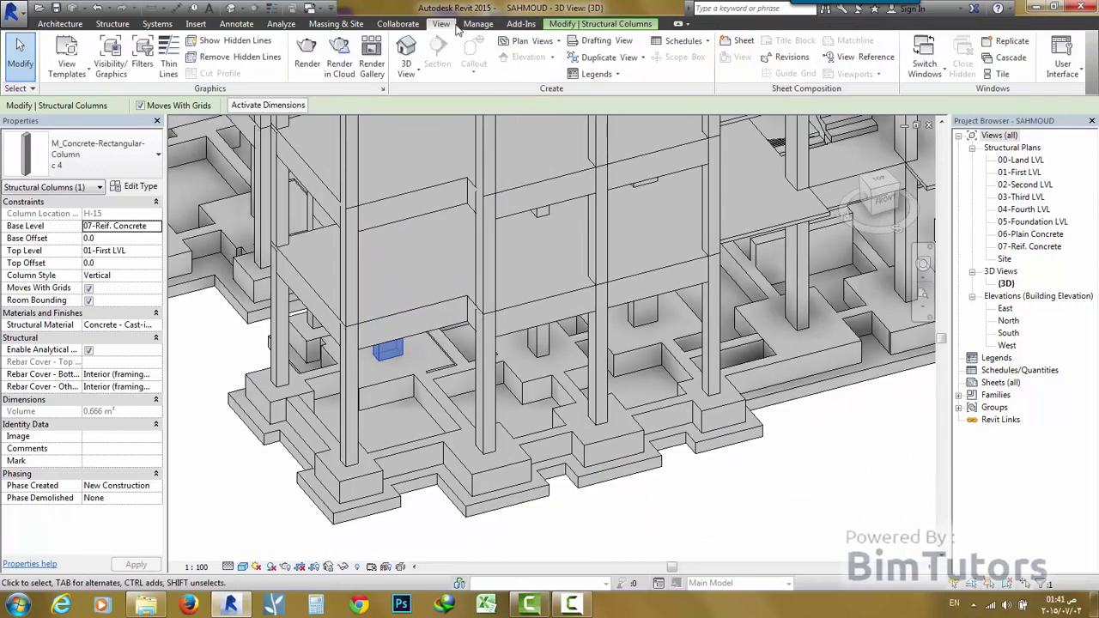
{"action": "left_click", "coordinate": [683, 41]}
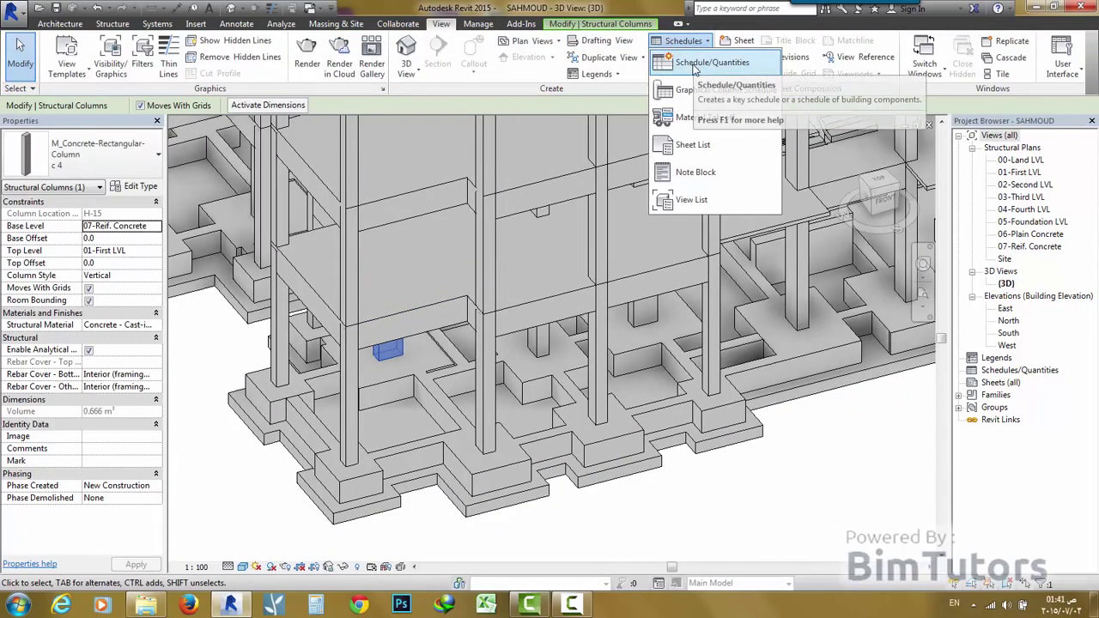
{"action": "left_click", "coordinate": [669, 487]}
{"action": "scroll", "coordinate": [636, 511], "scroll_direction": "down", "scroll_amount": 2}
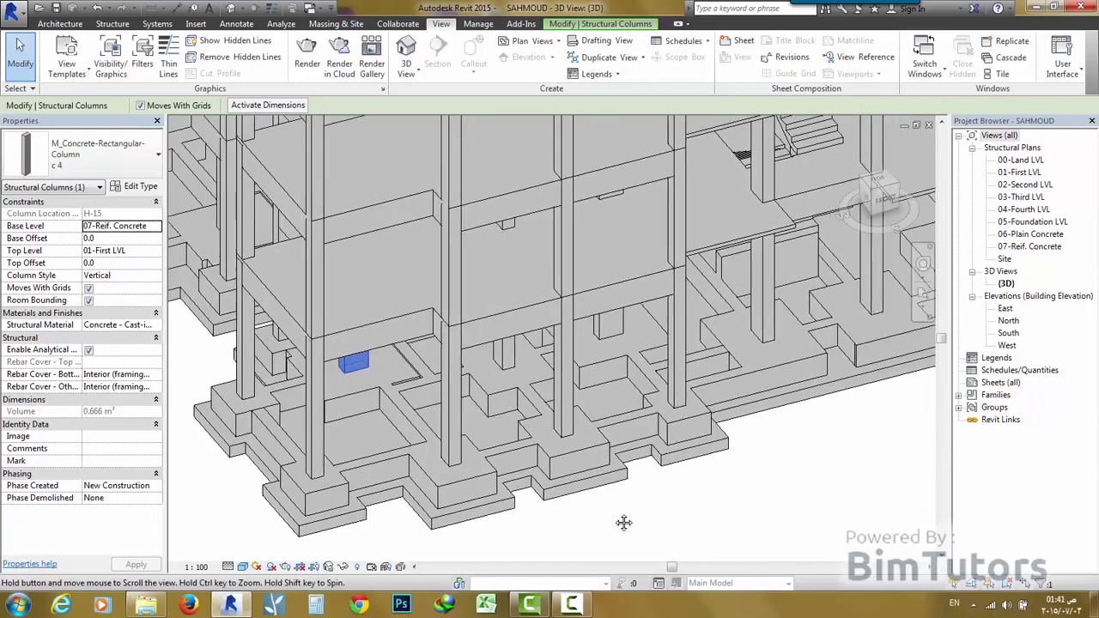
{"action": "scroll", "coordinate": [616, 526], "scroll_direction": "down", "scroll_amount": 2}
{"action": "scroll", "coordinate": [617, 525], "scroll_direction": "down", "scroll_amount": 2}
{"action": "scroll", "coordinate": [575, 537], "scroll_direction": "down", "scroll_amount": 2}
{"action": "middle_click_drag", "start_coordinate": [529, 552], "coordinate": [574, 526], "text": "shift"}
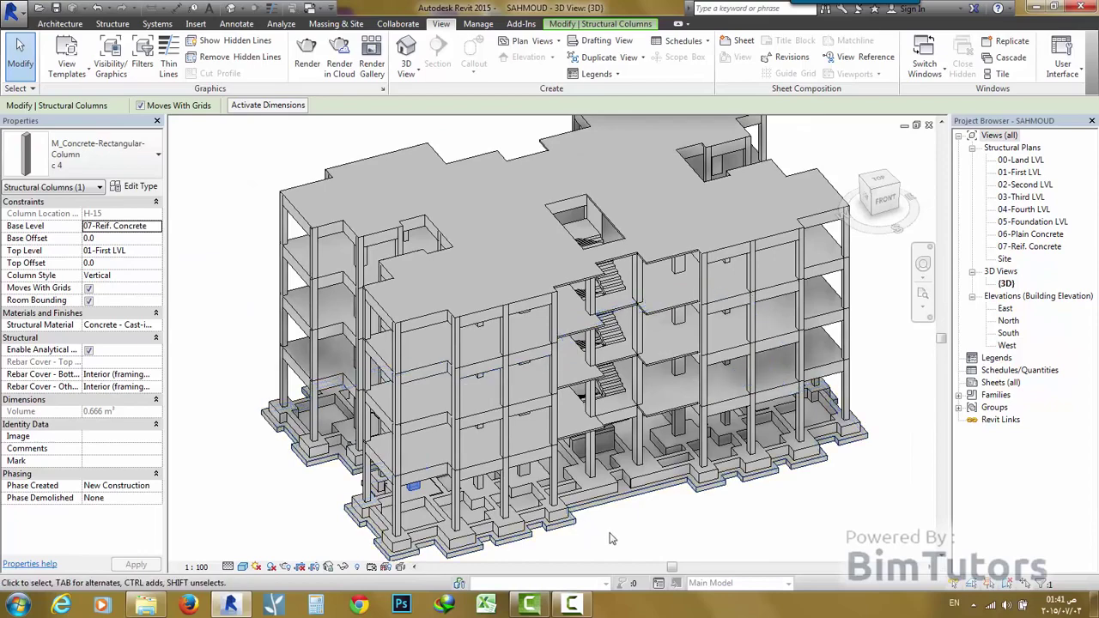
{"action": "scroll", "coordinate": [508, 541], "scroll_direction": "up", "scroll_amount": 3}
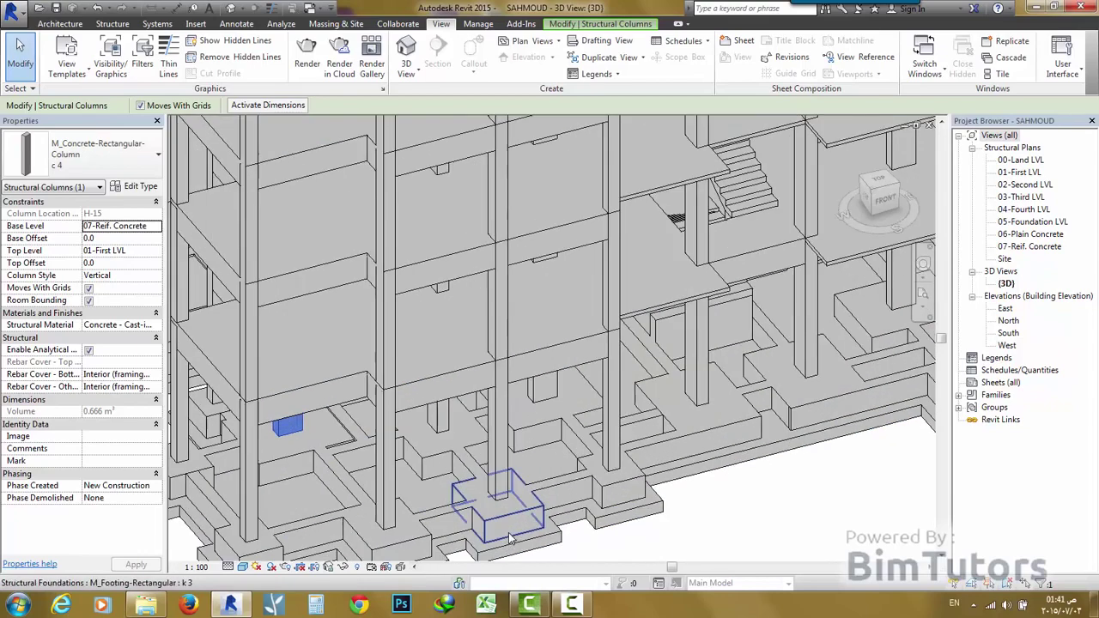
{"action": "scroll", "coordinate": [509, 537], "scroll_direction": "up", "scroll_amount": 2}
{"action": "scroll", "coordinate": [509, 533], "scroll_direction": "up", "scroll_amount": 2}
- Select a rectangular footing to check its properties, then show the schedule types again
{"action": "left_click", "coordinate": [456, 535]}
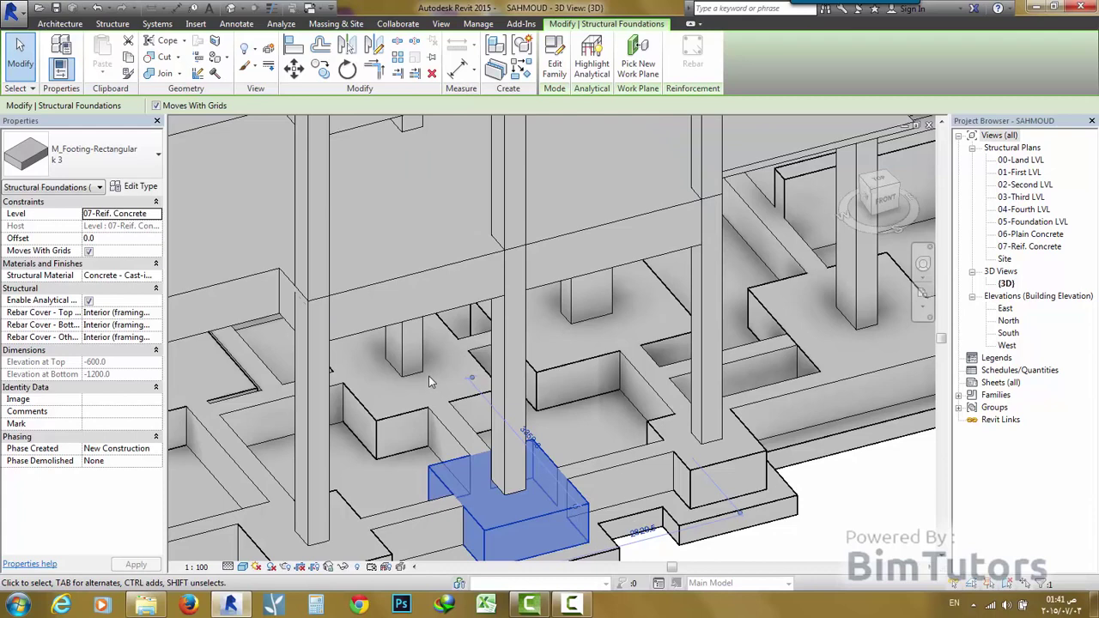
{"action": "key", "text": "Escape"}
{"action": "scroll", "coordinate": [428, 376], "scroll_direction": "down", "scroll_amount": 1}
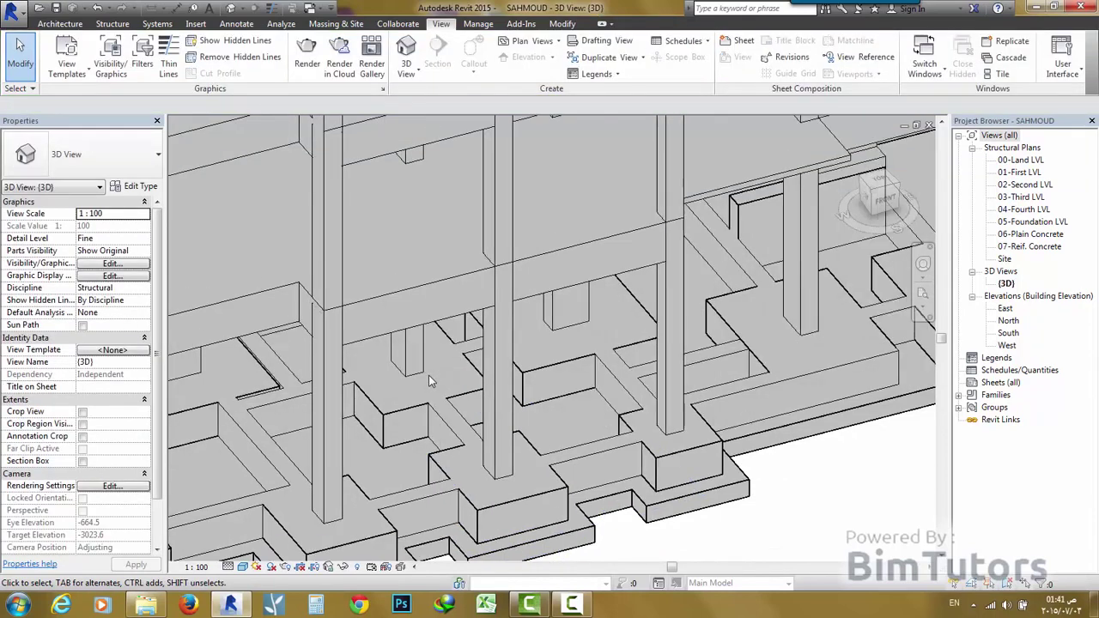
{"action": "scroll", "coordinate": [428, 375], "scroll_direction": "down", "scroll_amount": 1}
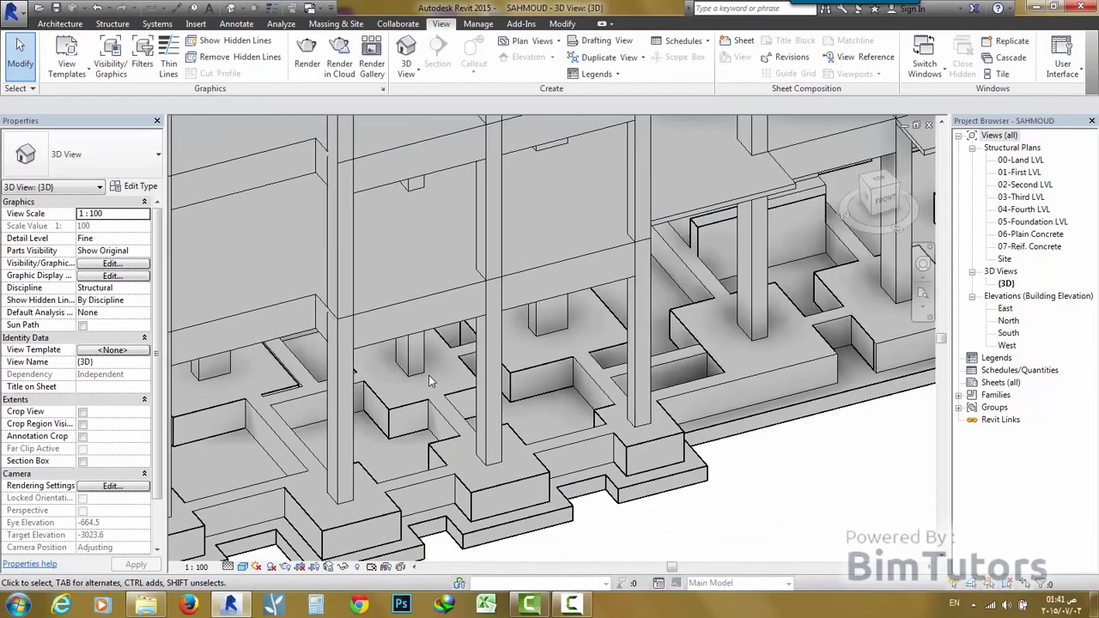
{"action": "left_click", "coordinate": [485, 496]}
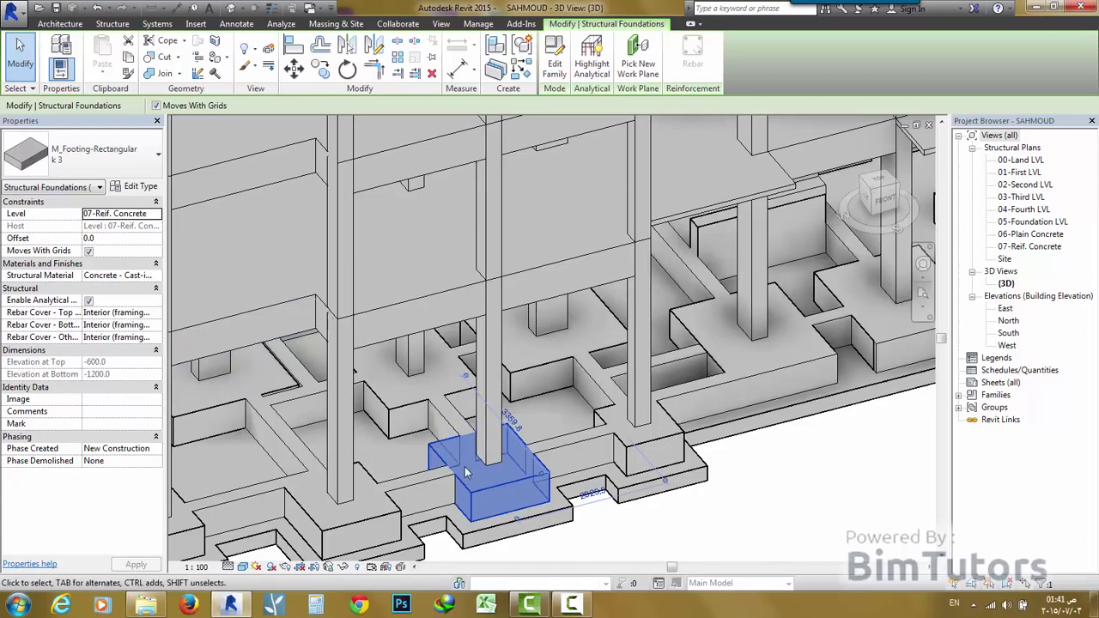
{"action": "left_click", "coordinate": [602, 536]}
{"action": "scroll", "coordinate": [601, 536], "scroll_direction": "down", "scroll_amount": 3}
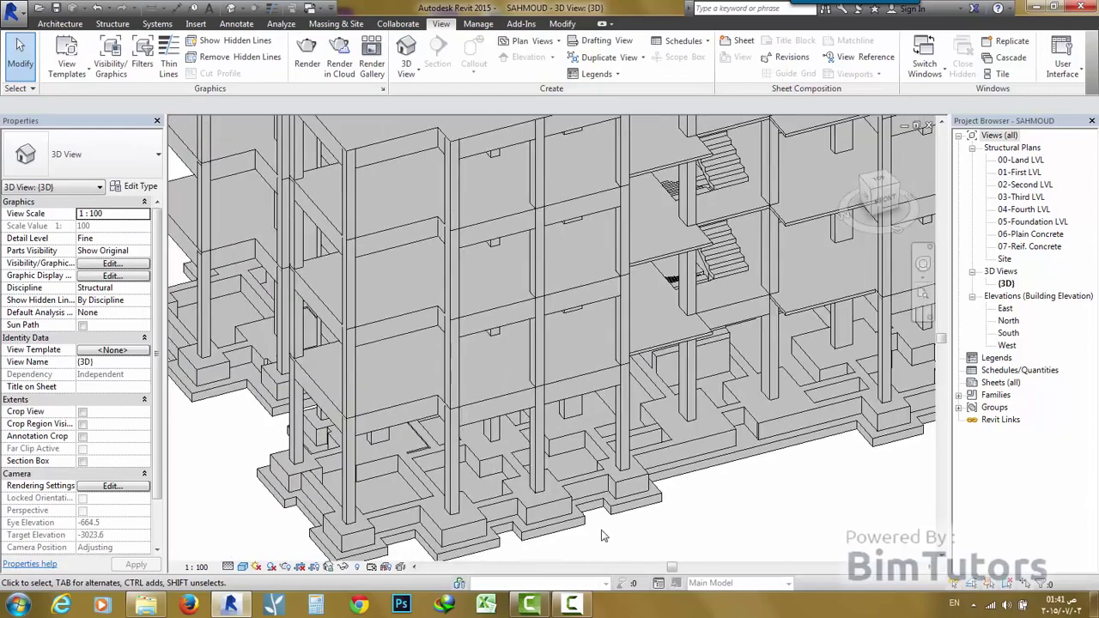
{"action": "middle_click_drag", "start_coordinate": [601, 535], "coordinate": [543, 551], "text": "shift"}
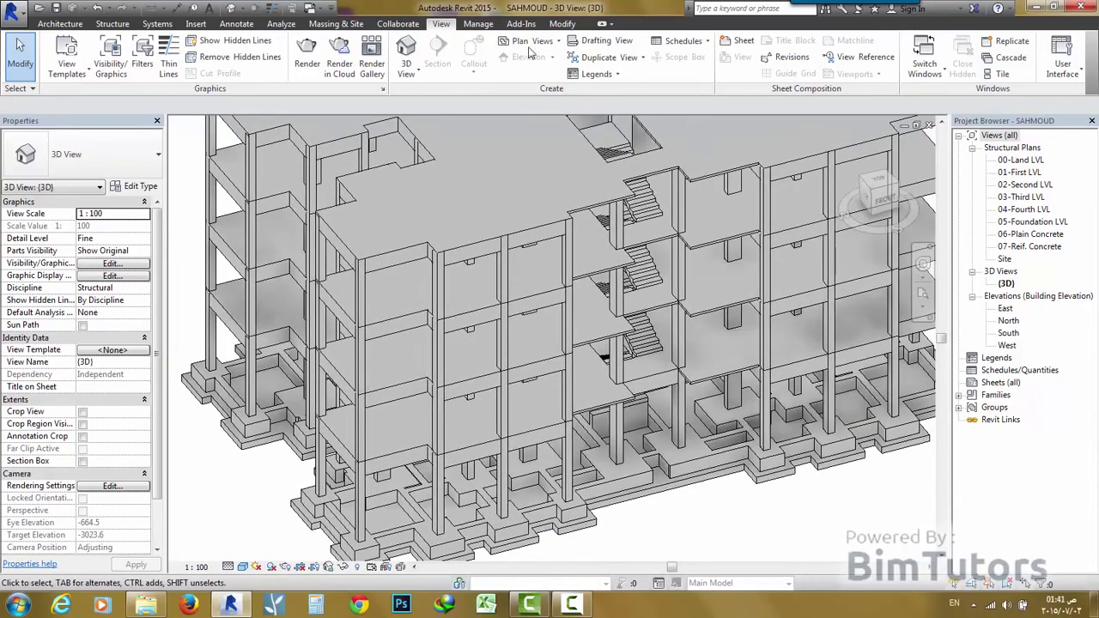
{"action": "left_click", "coordinate": [683, 41]}
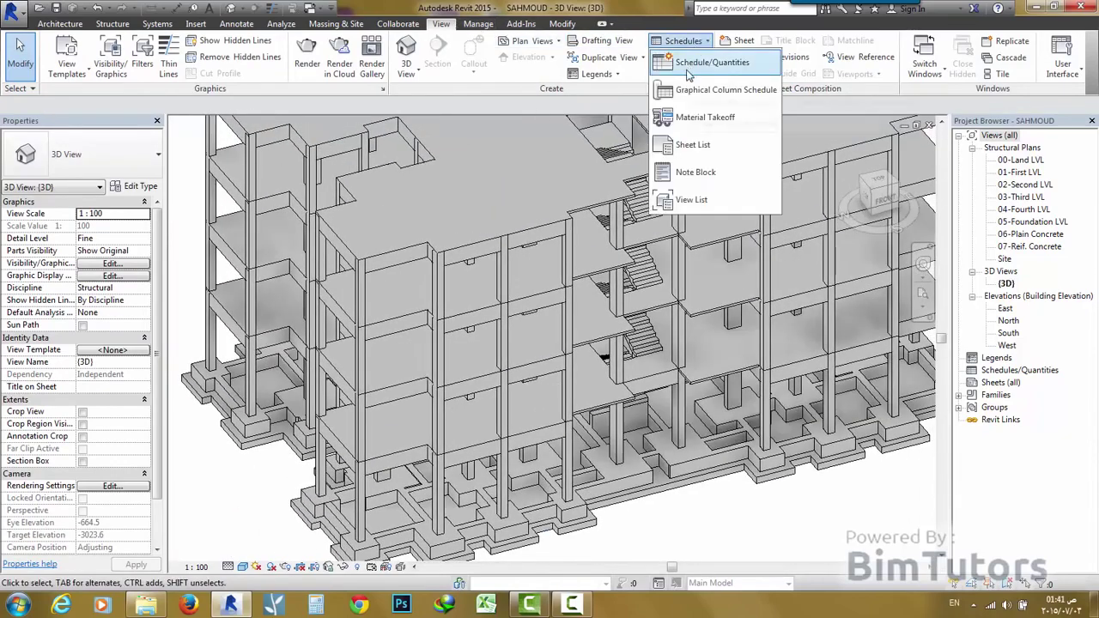
{"action": "left_click", "coordinate": [504, 183]}
{"action": "middle_click_drag", "start_coordinate": [666, 425], "coordinate": [674, 283], "text": "shift"}
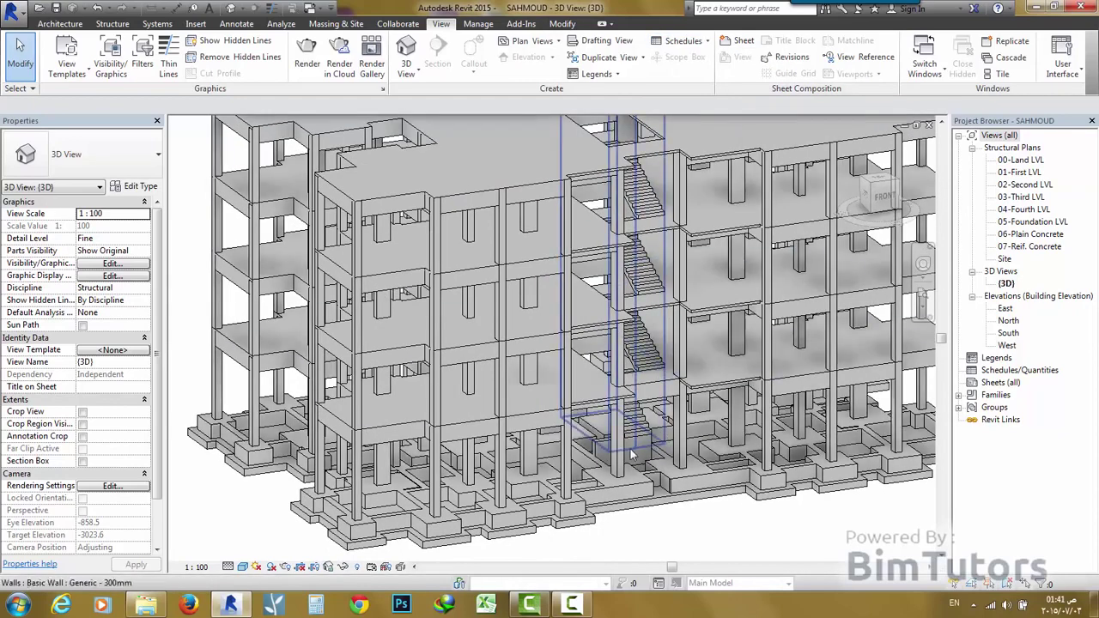
{"action": "left_click", "coordinate": [682, 43]}
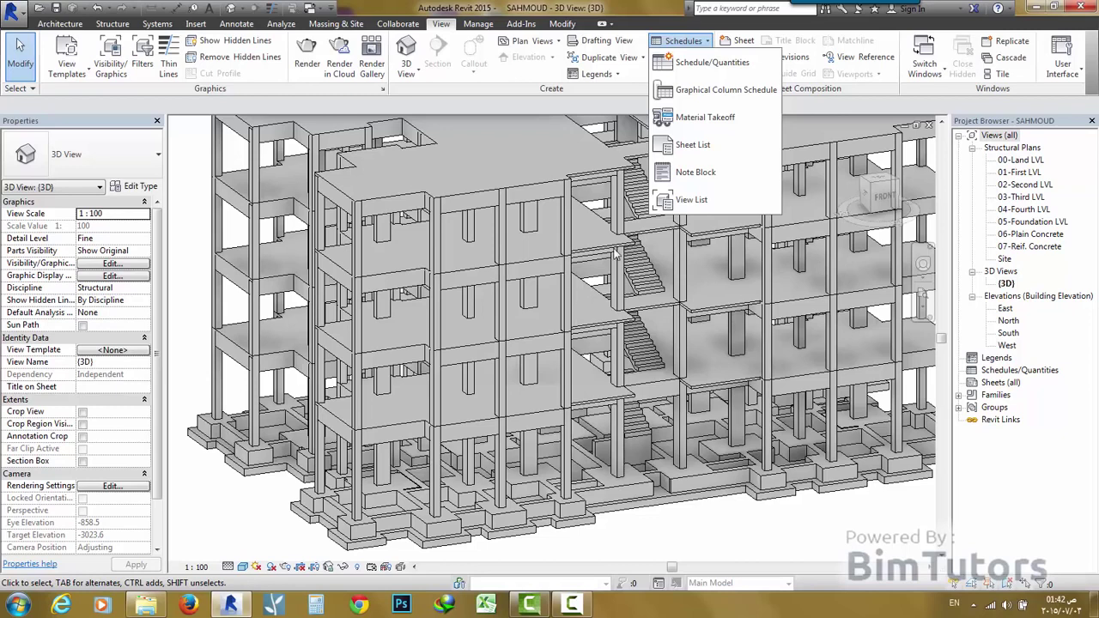
- Create a new Graphical Column Schedule from the Schedules list
{"action": "left_click", "coordinate": [705, 95]}
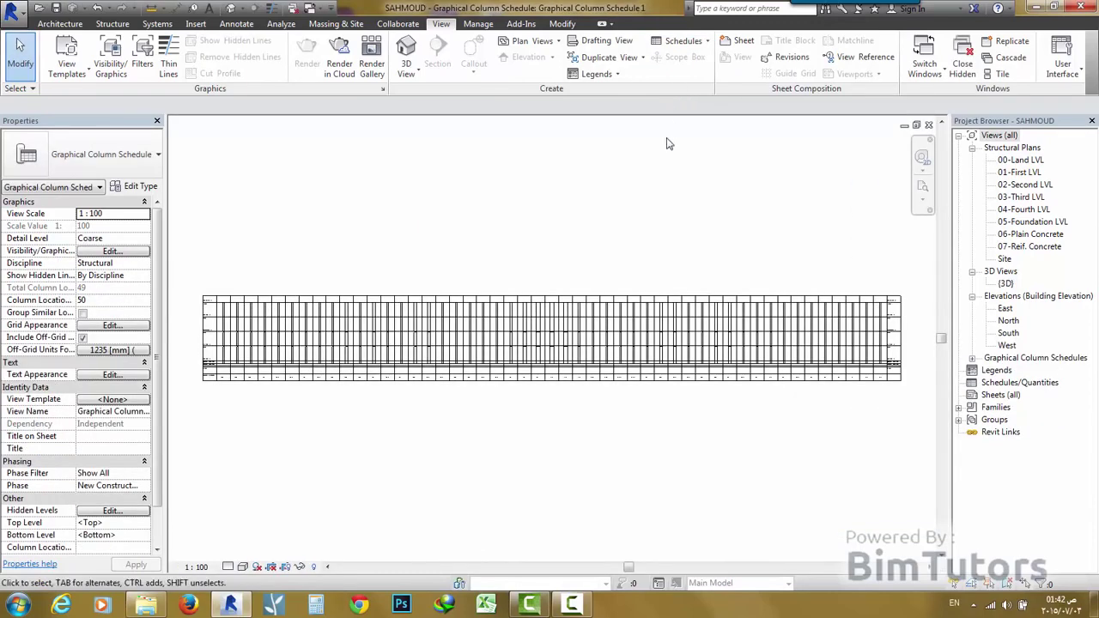
{"action": "scroll", "coordinate": [341, 380], "scroll_direction": "up", "scroll_amount": 2}
{"action": "scroll", "coordinate": [341, 381], "scroll_direction": "up", "scroll_amount": 2}
{"action": "scroll", "coordinate": [341, 380], "scroll_direction": "up", "scroll_amount": 2}
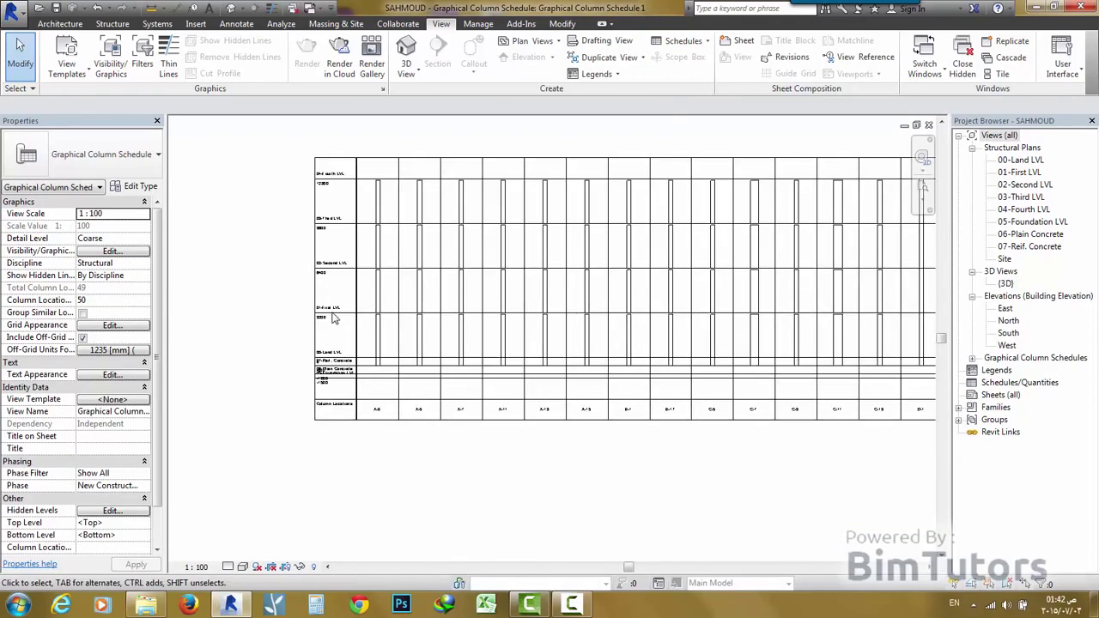
{"action": "scroll", "coordinate": [327, 430], "scroll_direction": "up", "scroll_amount": 1}
- Show the schedule's columns in Consistent Colors at a 1:50 view scale
{"action": "left_click", "coordinate": [243, 566]}
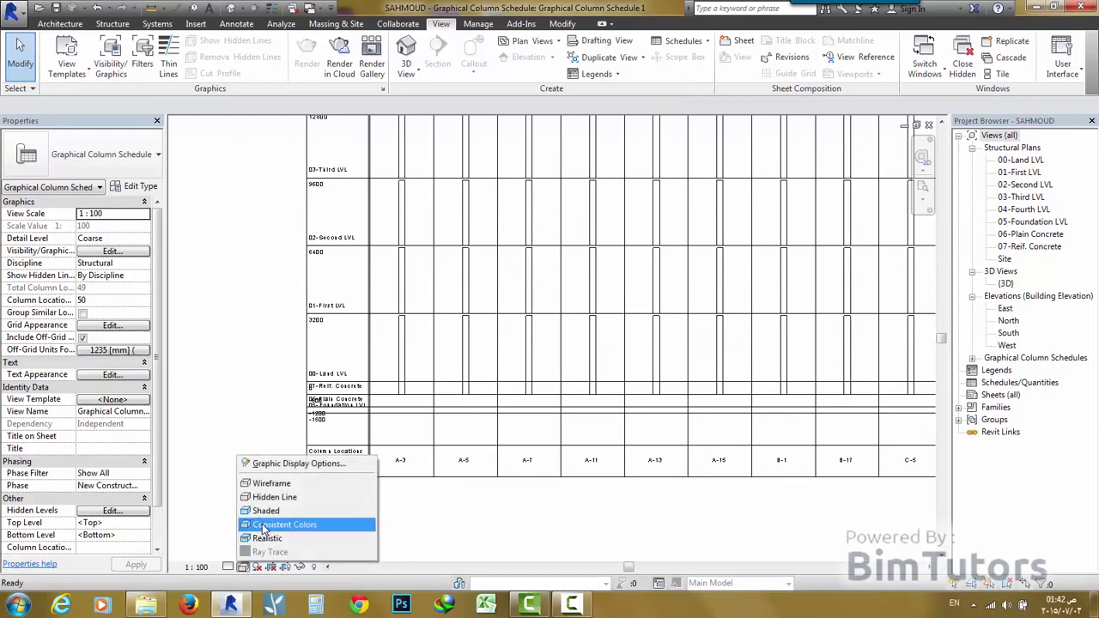
{"action": "left_click", "coordinate": [263, 523]}
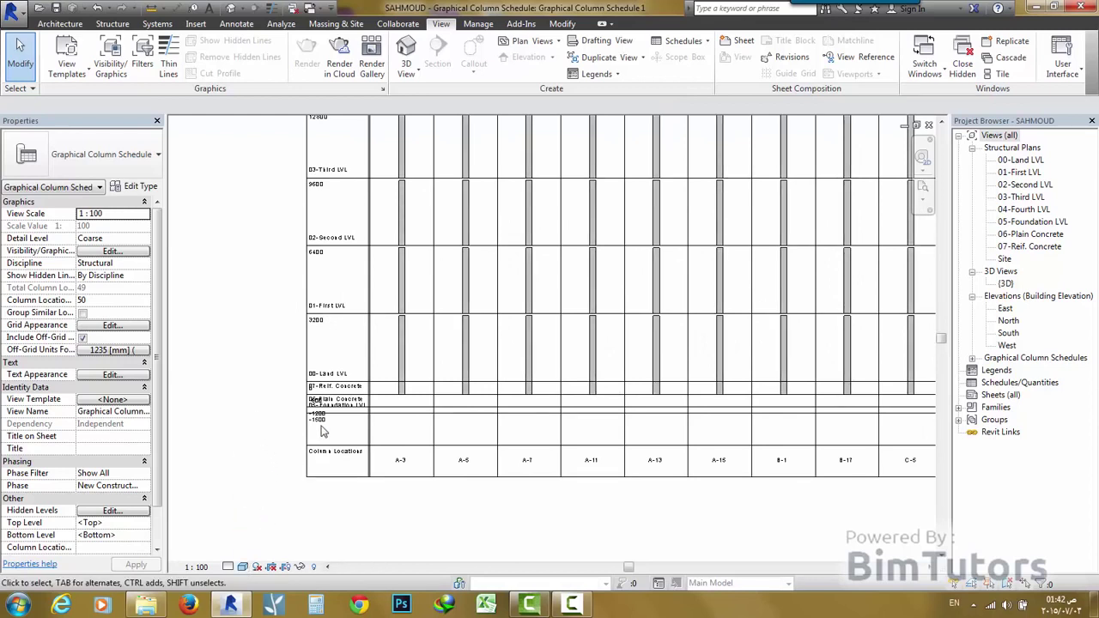
{"action": "left_click", "coordinate": [199, 567]}
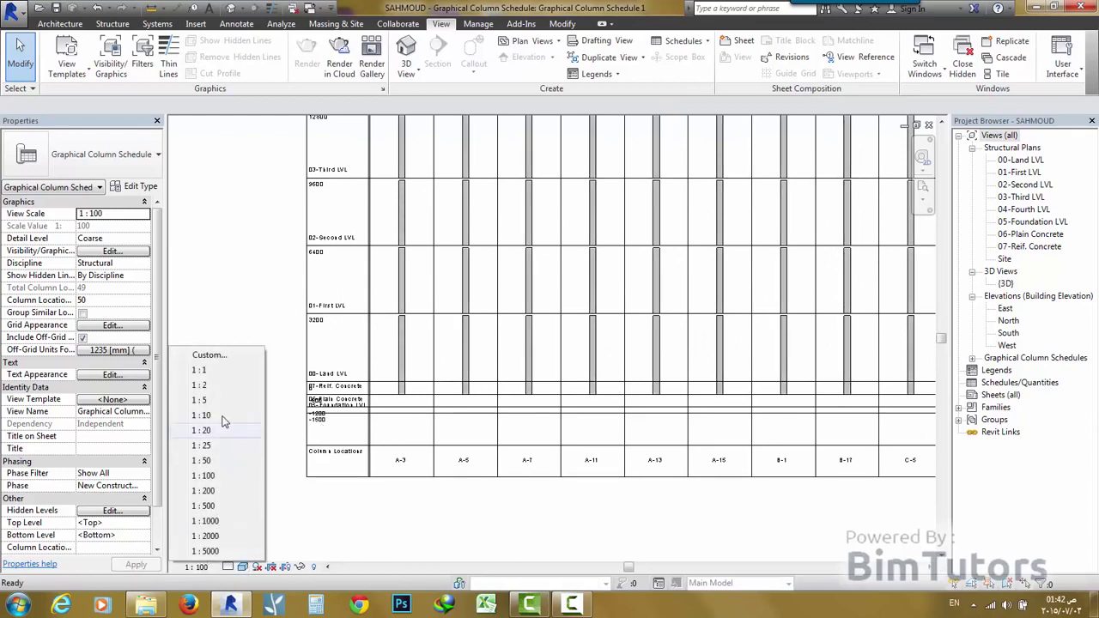
{"action": "left_click", "coordinate": [215, 460]}
- Zoom around the column schedule and select column A-3 to inspect it
{"action": "scroll", "coordinate": [262, 389], "scroll_direction": "up", "scroll_amount": 5}
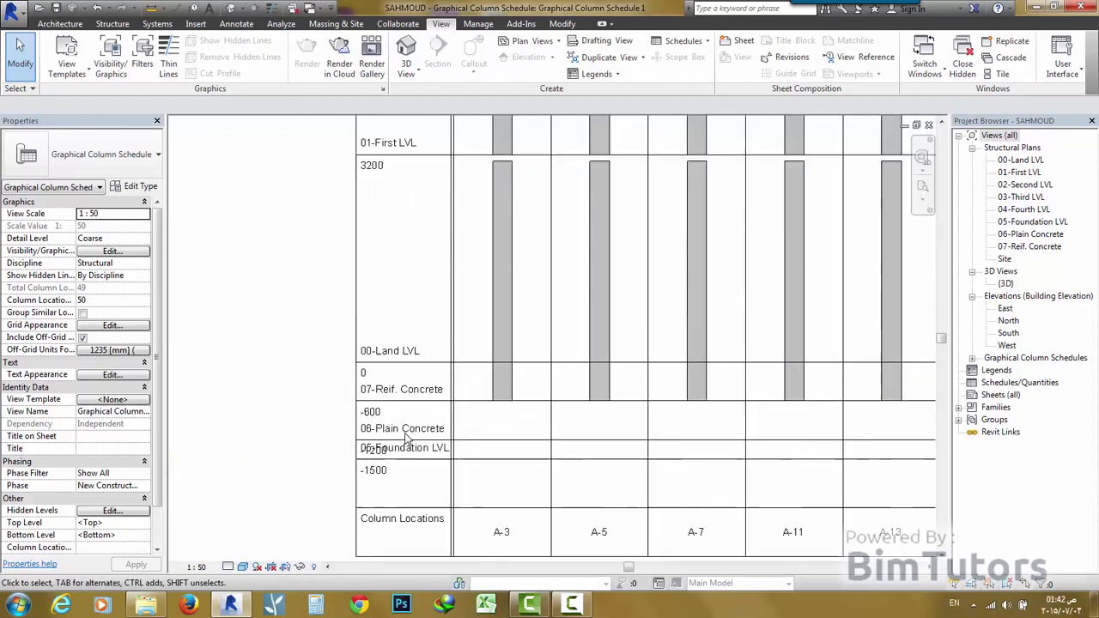
{"action": "scroll", "coordinate": [262, 389], "scroll_direction": "up", "scroll_amount": 2}
{"action": "scroll", "coordinate": [257, 378], "scroll_direction": "down", "scroll_amount": 3}
{"action": "scroll", "coordinate": [337, 415], "scroll_direction": "up", "scroll_amount": 1}
{"action": "scroll", "coordinate": [338, 416], "scroll_direction": "up", "scroll_amount": 1}
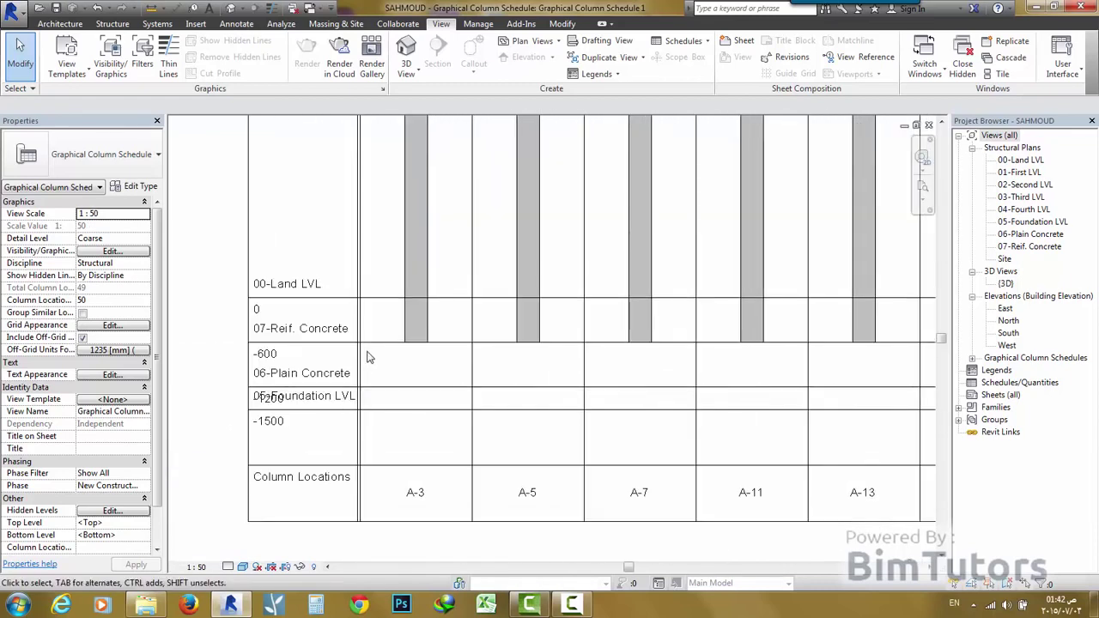
{"action": "scroll", "coordinate": [357, 341], "scroll_direction": "down", "scroll_amount": 2}
{"action": "left_click", "coordinate": [401, 244]}
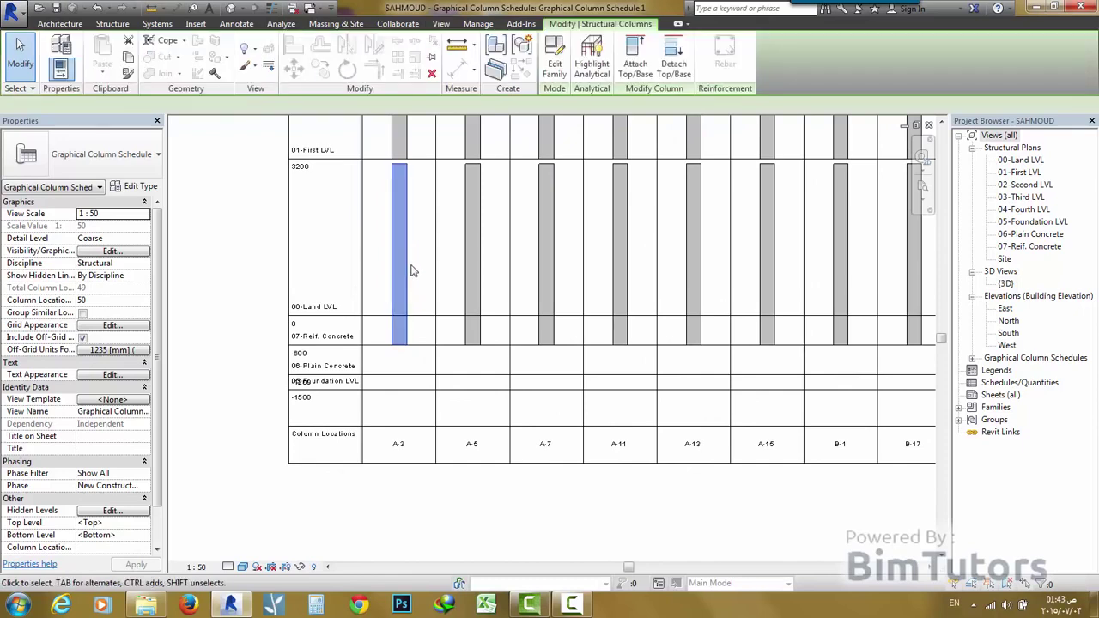
{"action": "left_click", "coordinate": [241, 210]}
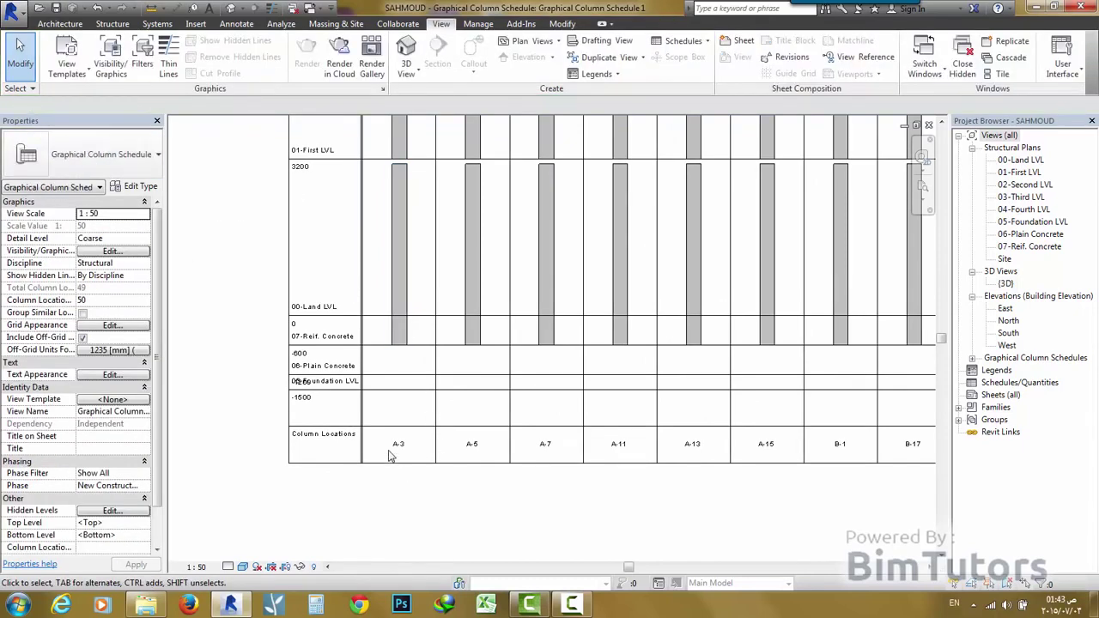
{"action": "scroll", "coordinate": [389, 455], "scroll_direction": "up", "scroll_amount": 3}
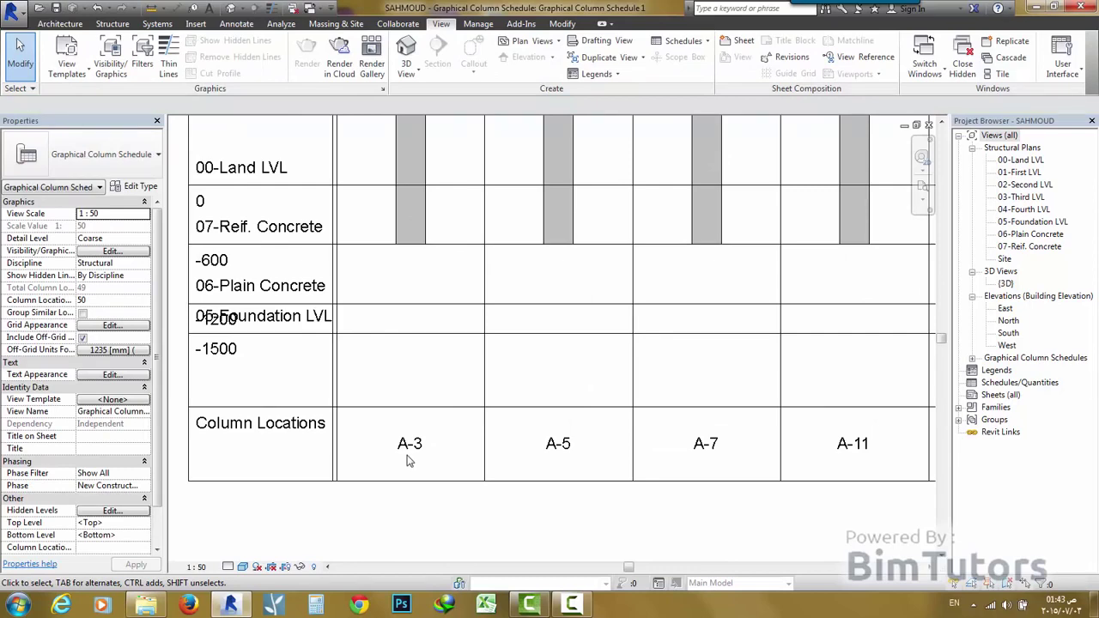
{"action": "scroll", "coordinate": [411, 460], "scroll_direction": "down", "scroll_amount": 2}
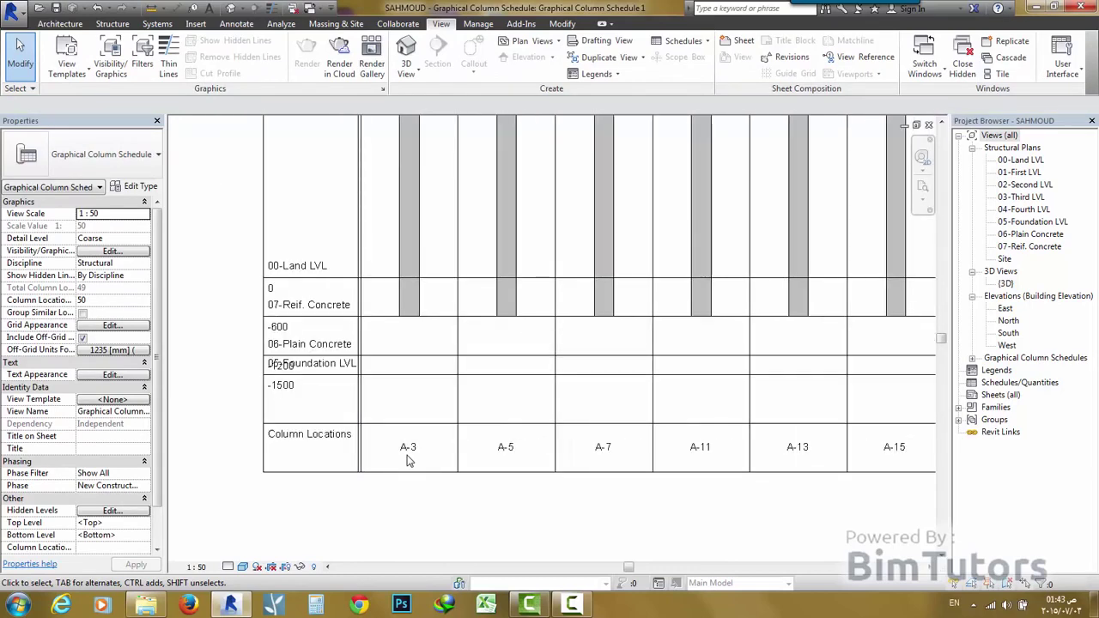
{"action": "scroll", "coordinate": [409, 461], "scroll_direction": "up", "scroll_amount": 2}
{"action": "scroll", "coordinate": [410, 457], "scroll_direction": "down", "scroll_amount": 2}
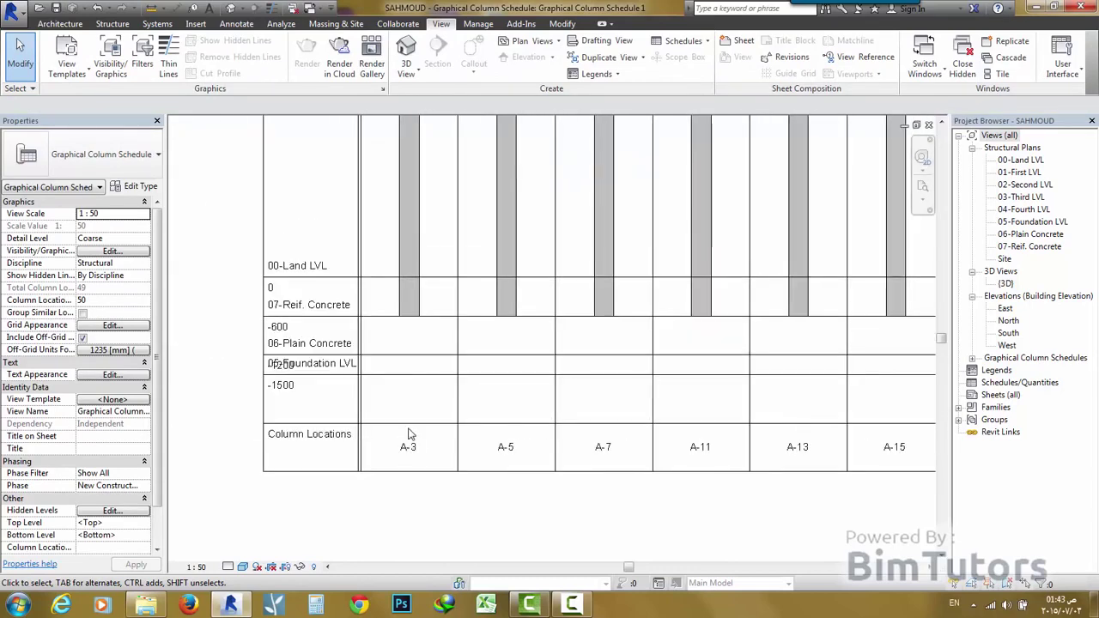
- Pan down to the 01-First LVL row and zoom out and in over the level labels
{"action": "middle_click_drag", "start_coordinate": [383, 420], "coordinate": [389, 456]}
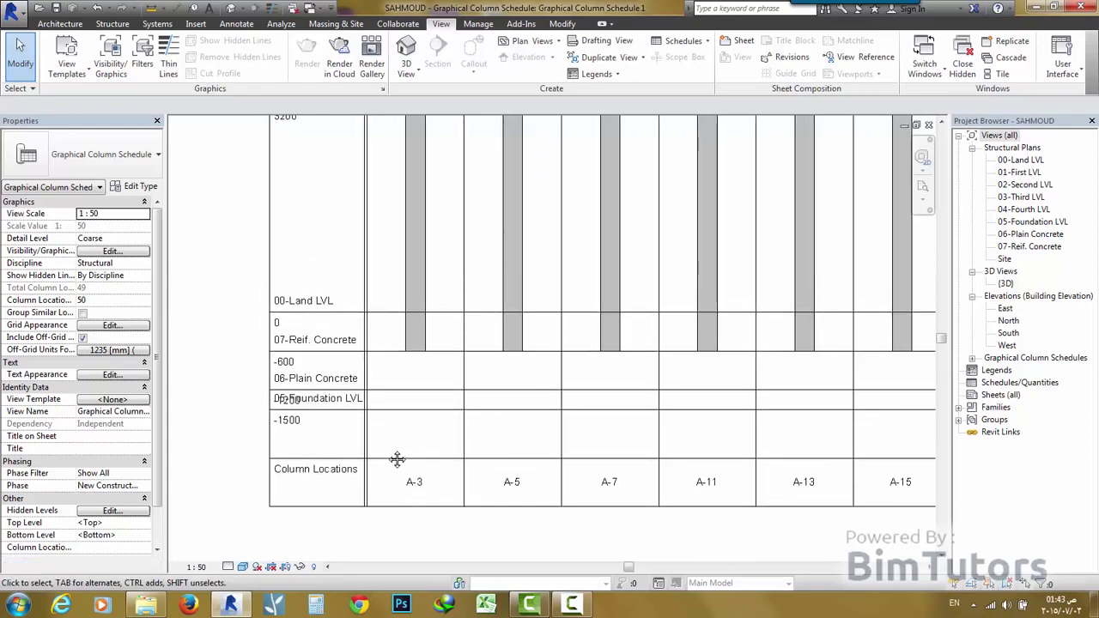
{"action": "middle_click_drag", "start_coordinate": [385, 335], "coordinate": [387, 436]}
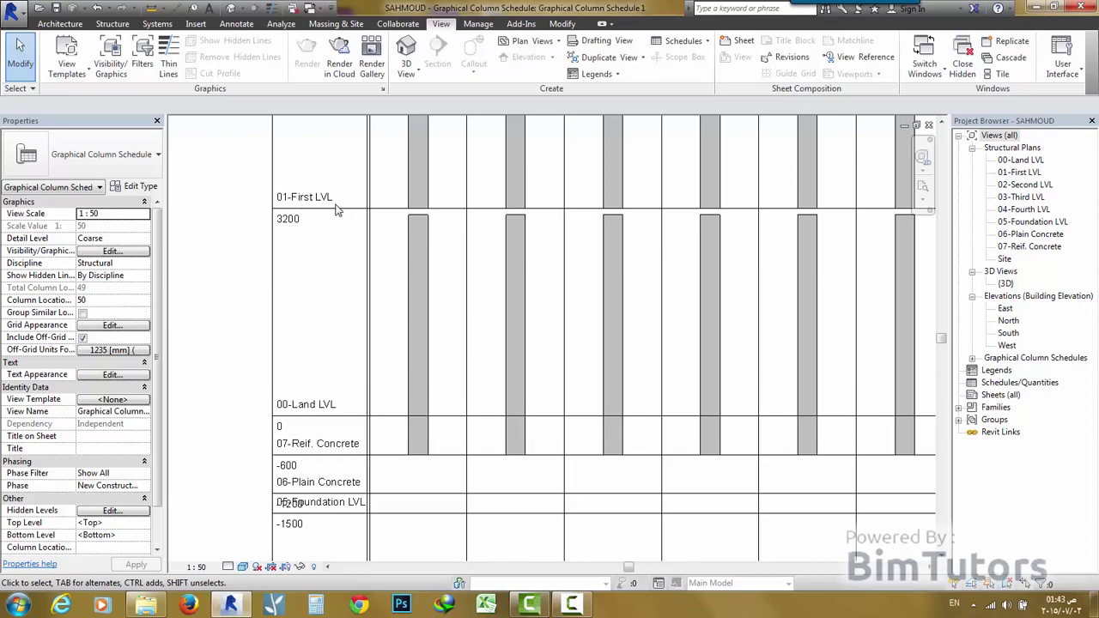
{"action": "scroll", "coordinate": [408, 206], "scroll_direction": "up", "scroll_amount": 3}
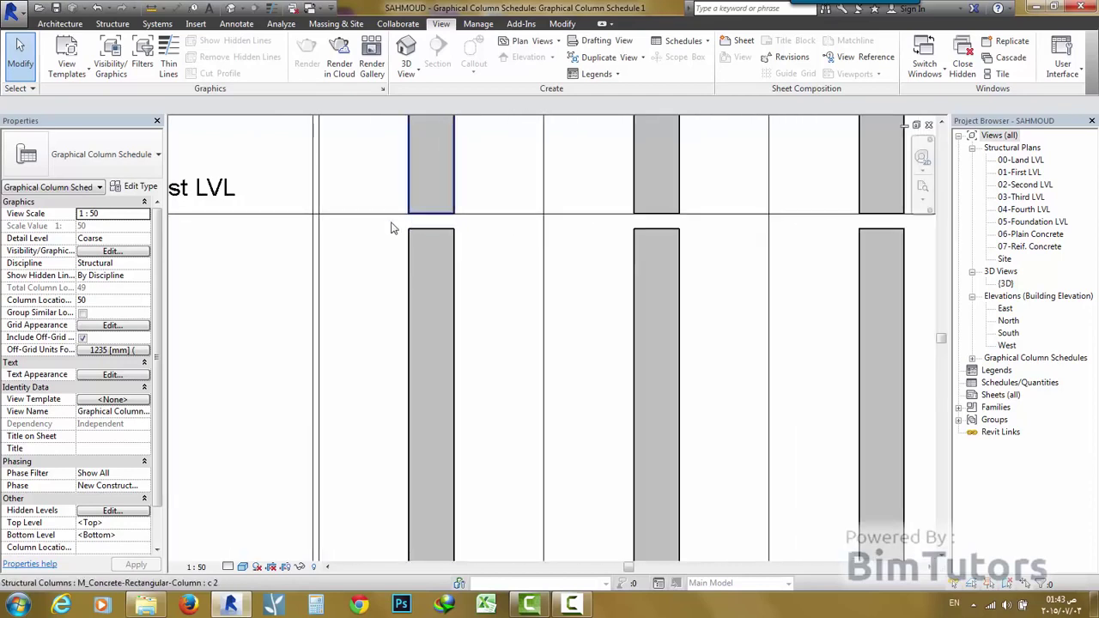
{"action": "scroll", "coordinate": [390, 228], "scroll_direction": "down", "scroll_amount": 1}
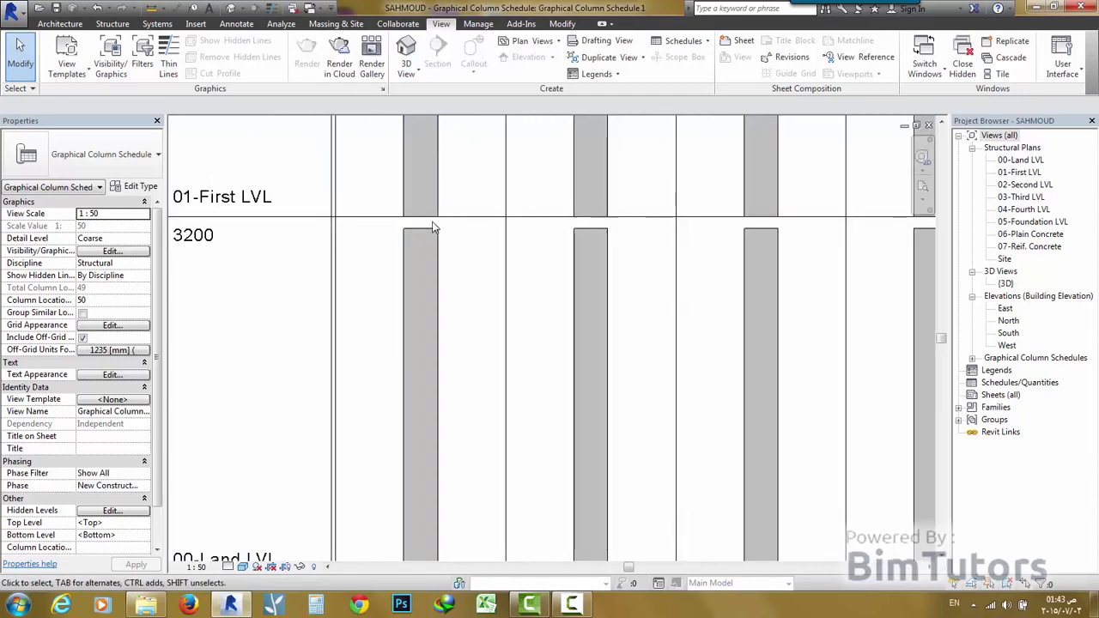
{"action": "scroll", "coordinate": [434, 226], "scroll_direction": "down", "scroll_amount": 1}
{"action": "scroll", "coordinate": [442, 230], "scroll_direction": "down", "scroll_amount": 2}
{"action": "scroll", "coordinate": [368, 252], "scroll_direction": "down", "scroll_amount": 2}
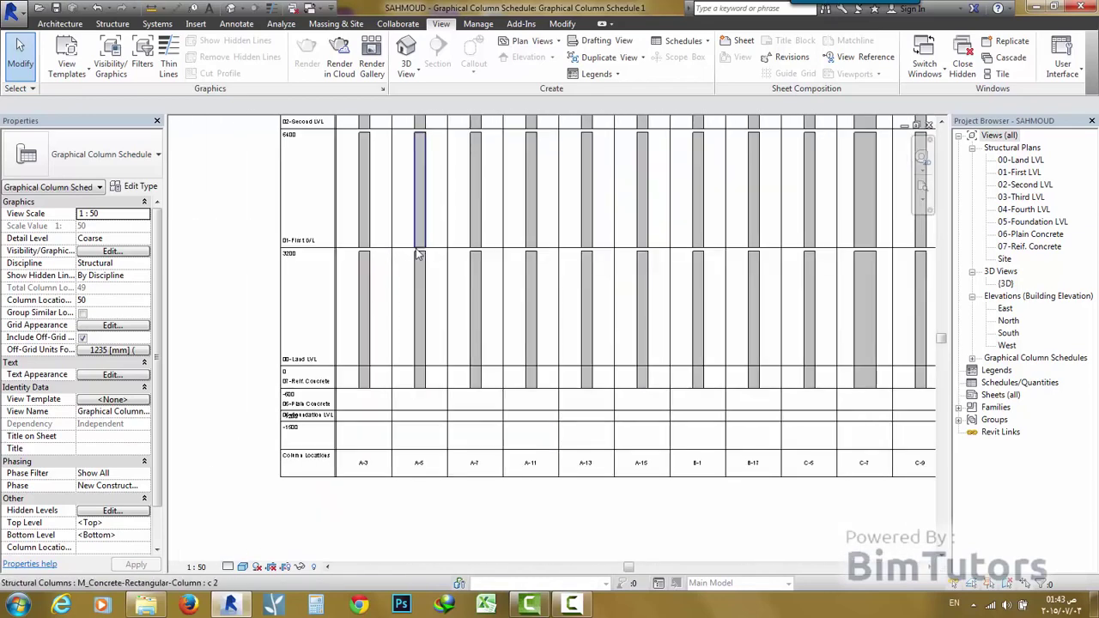
{"action": "scroll", "coordinate": [418, 254], "scroll_direction": "down", "scroll_amount": 1}
{"action": "scroll", "coordinate": [437, 275], "scroll_direction": "down", "scroll_amount": 1}
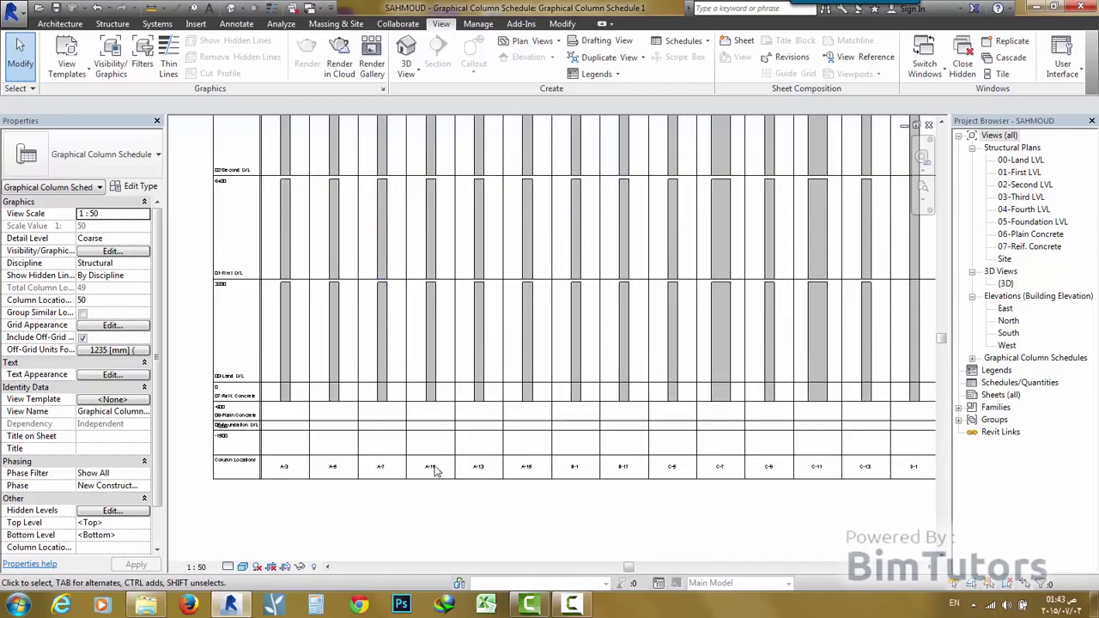
{"action": "scroll", "coordinate": [435, 470], "scroll_direction": "up", "scroll_amount": 1}
{"action": "scroll", "coordinate": [370, 474], "scroll_direction": "up", "scroll_amount": 1}
{"action": "scroll", "coordinate": [429, 477], "scroll_direction": "up", "scroll_amount": 1}
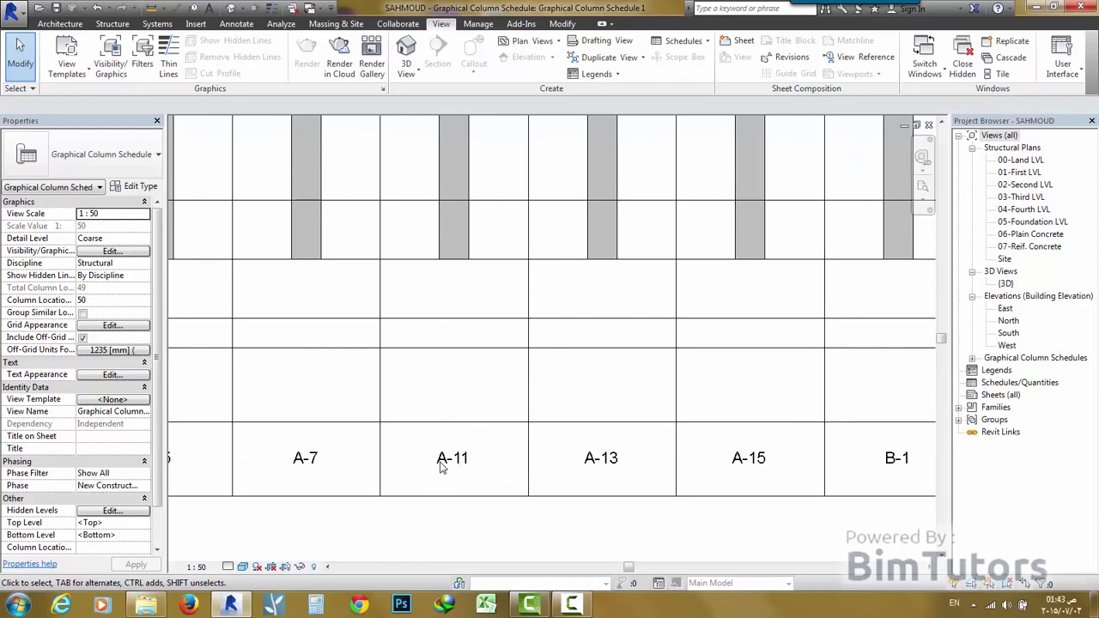
{"action": "scroll", "coordinate": [461, 466], "scroll_direction": "down", "scroll_amount": 2}
{"action": "scroll", "coordinate": [455, 465], "scroll_direction": "up", "scroll_amount": 2}
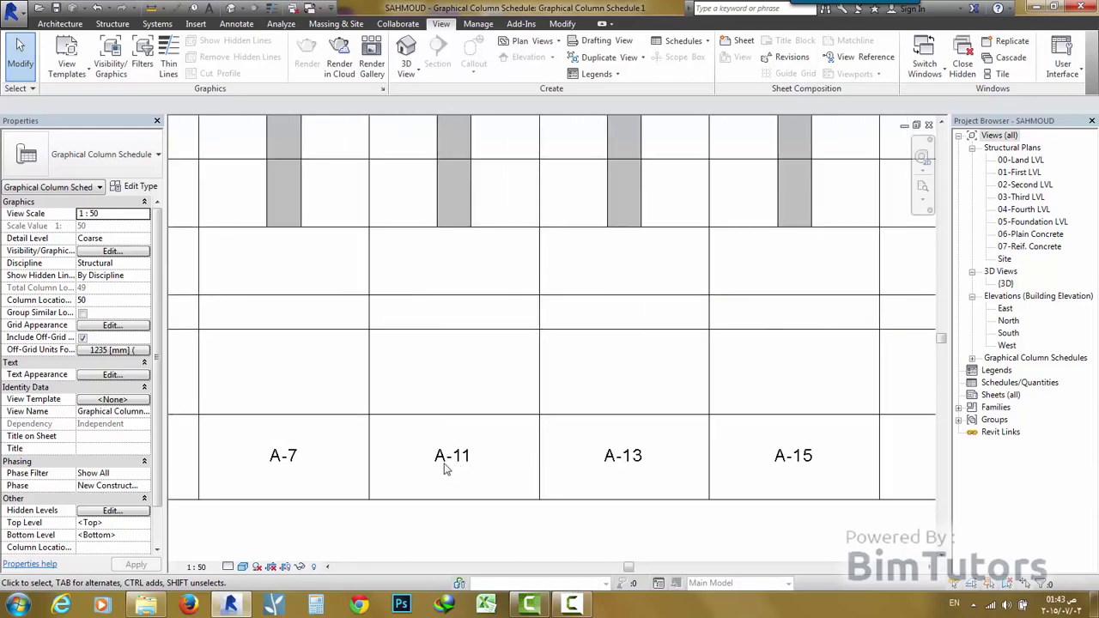
{"action": "scroll", "coordinate": [451, 467], "scroll_direction": "up", "scroll_amount": 1}
{"action": "scroll", "coordinate": [458, 469], "scroll_direction": "down", "scroll_amount": 1}
{"action": "scroll", "coordinate": [459, 460], "scroll_direction": "down", "scroll_amount": 2}
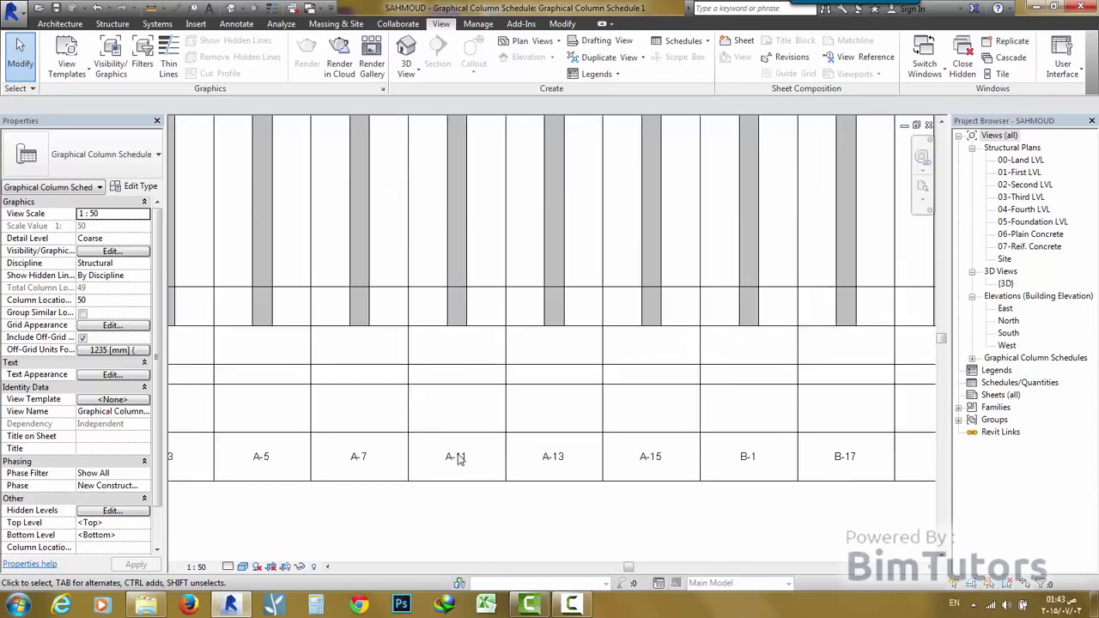
- Pan across to the schedule's right end and zoom in on columns L-7 to L-15
{"action": "middle_click_drag", "start_coordinate": [459, 460], "coordinate": [650, 549]}
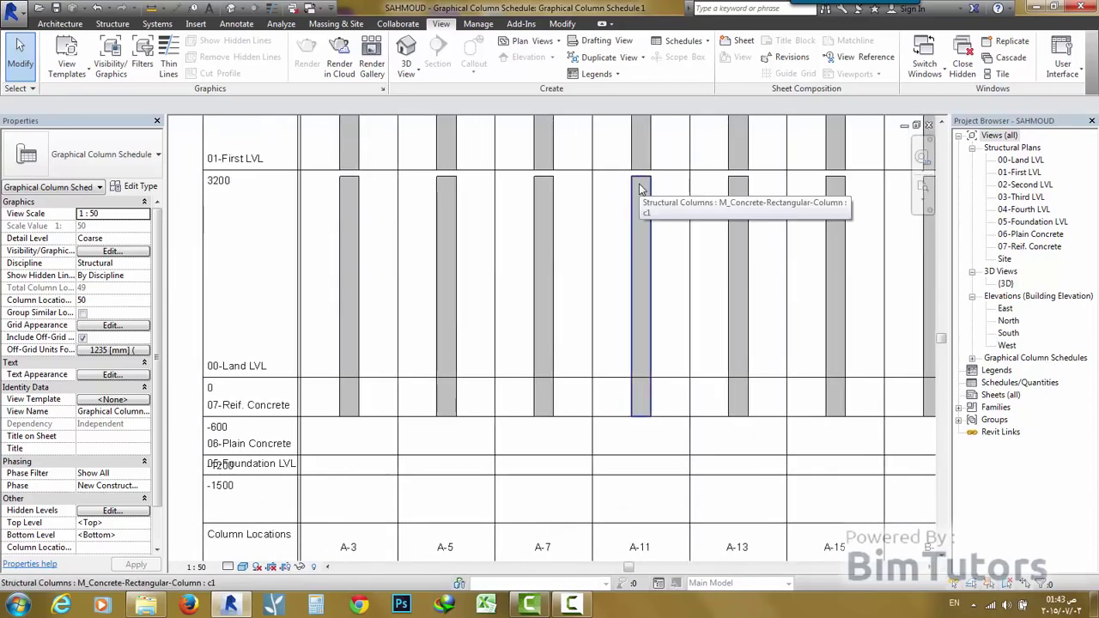
{"action": "scroll", "coordinate": [638, 184], "scroll_direction": "down", "scroll_amount": 1}
{"action": "scroll", "coordinate": [601, 283], "scroll_direction": "down", "scroll_amount": 1}
{"action": "scroll", "coordinate": [575, 367], "scroll_direction": "down", "scroll_amount": 1}
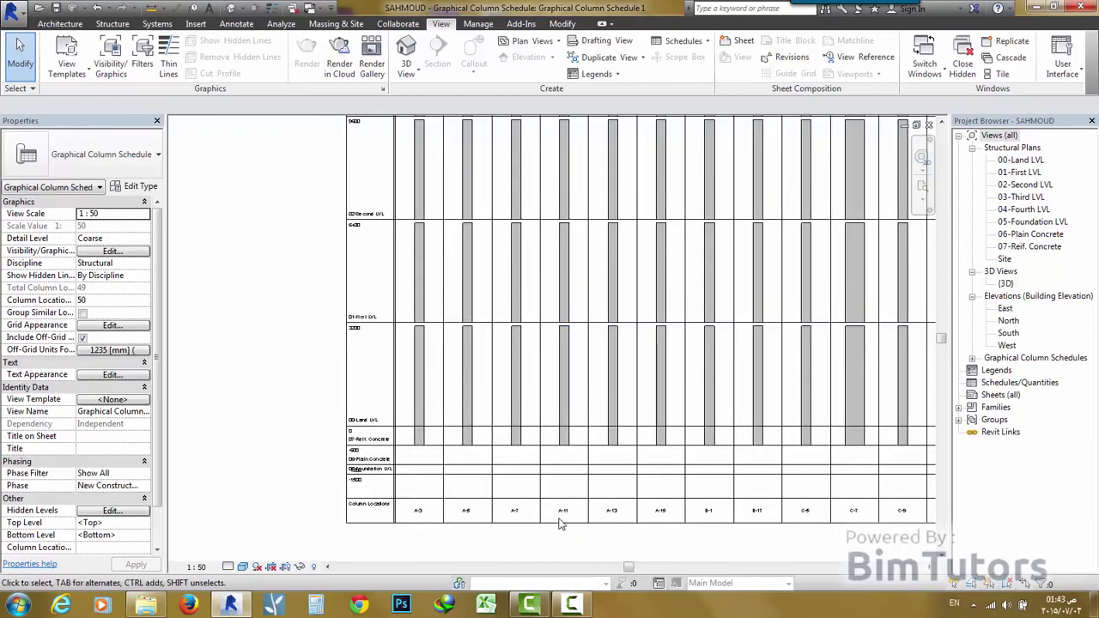
{"action": "scroll", "coordinate": [559, 522], "scroll_direction": "up", "scroll_amount": 1}
{"action": "scroll", "coordinate": [571, 413], "scroll_direction": "up", "scroll_amount": 1}
{"action": "scroll", "coordinate": [593, 382], "scroll_direction": "up", "scroll_amount": 1}
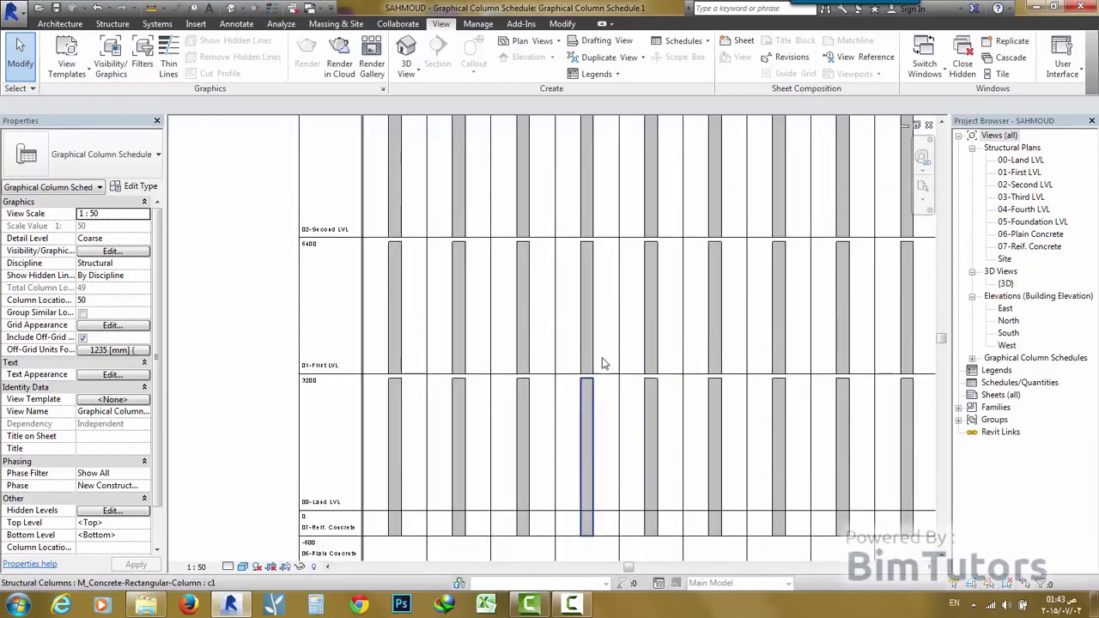
{"action": "scroll", "coordinate": [326, 255], "scroll_direction": "up", "scroll_amount": 2}
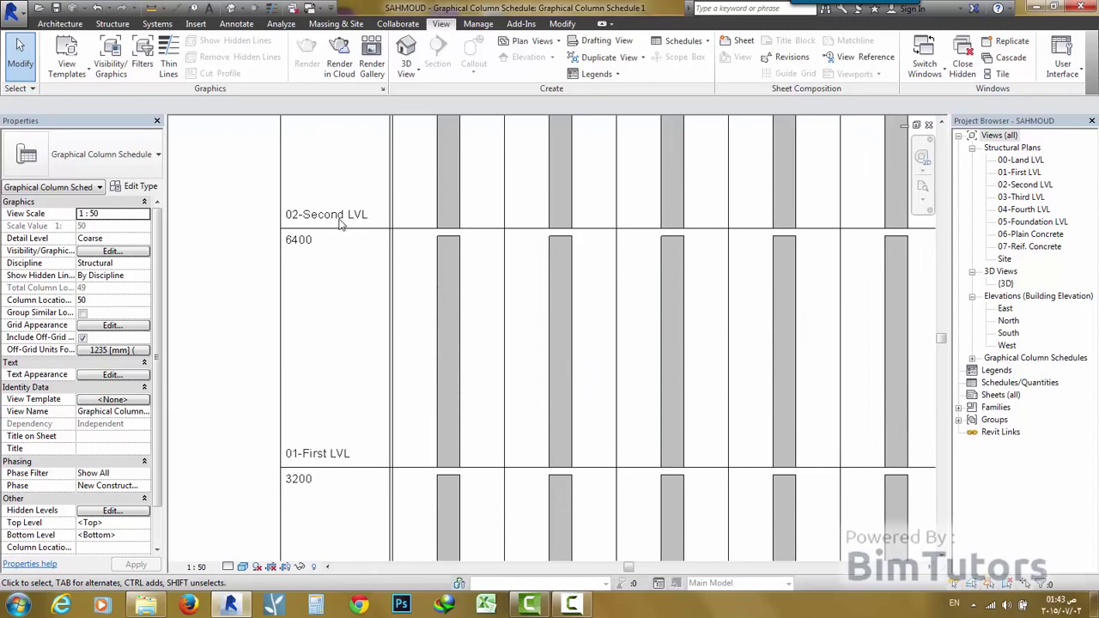
{"action": "scroll", "coordinate": [349, 222], "scroll_direction": "down", "scroll_amount": 1}
{"action": "scroll", "coordinate": [349, 222], "scroll_direction": "down", "scroll_amount": 1}
{"action": "scroll", "coordinate": [361, 255], "scroll_direction": "down", "scroll_amount": 2}
{"action": "scroll", "coordinate": [403, 266], "scroll_direction": "down", "scroll_amount": 2}
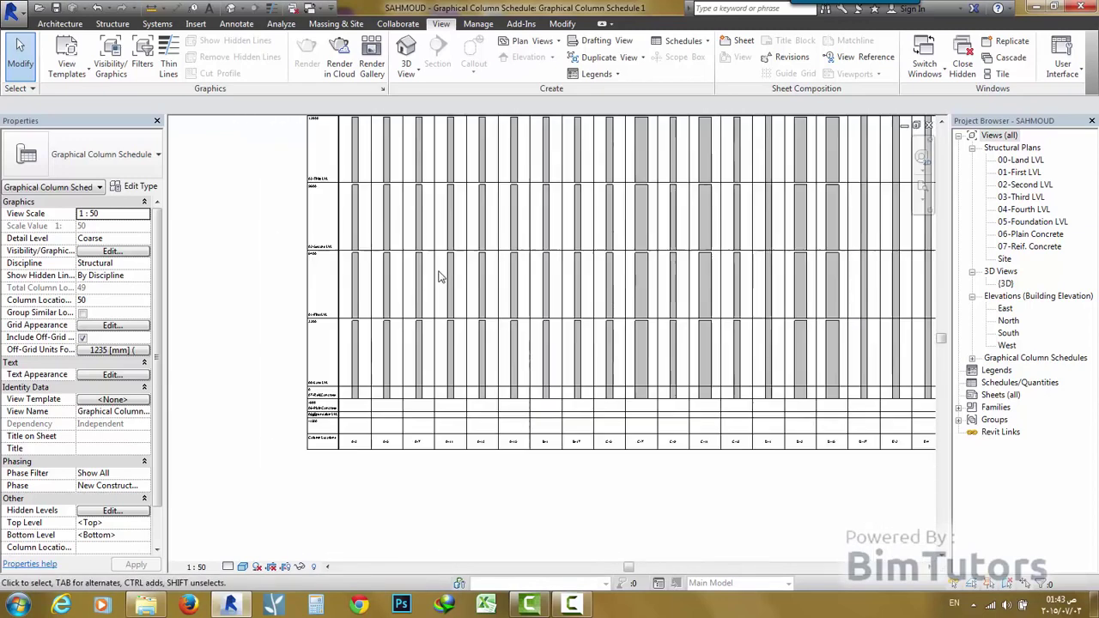
{"action": "scroll", "coordinate": [442, 275], "scroll_direction": "down", "scroll_amount": 1}
{"action": "middle_click_drag", "start_coordinate": [550, 286], "coordinate": [373, 307]}
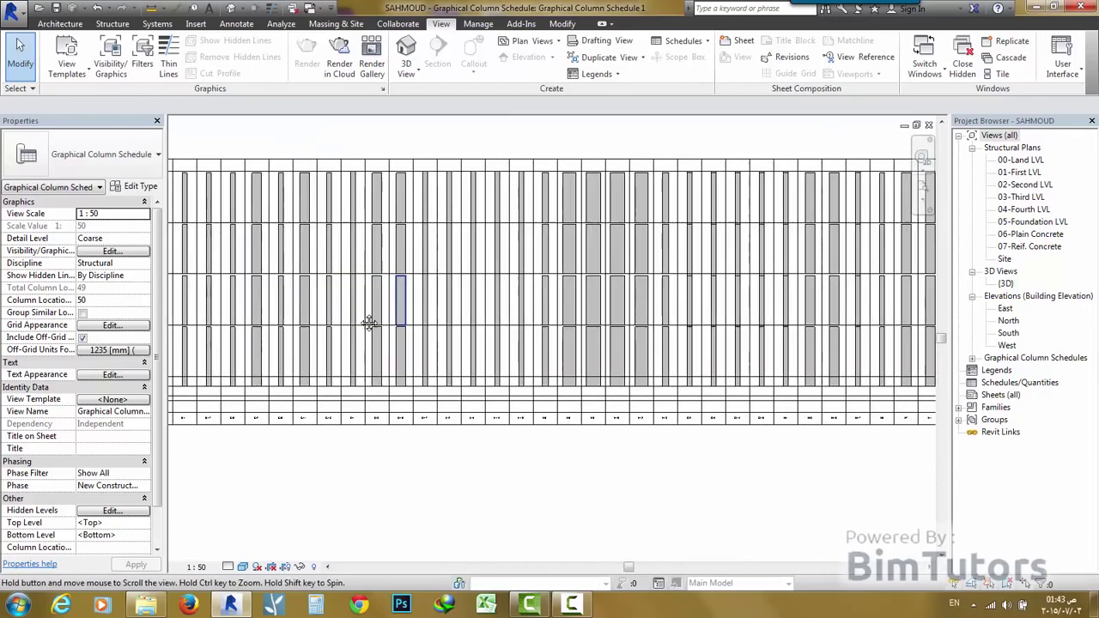
{"action": "scroll", "coordinate": [558, 361], "scroll_direction": "down", "scroll_amount": 1}
{"action": "scroll", "coordinate": [584, 455], "scroll_direction": "down", "scroll_amount": 2}
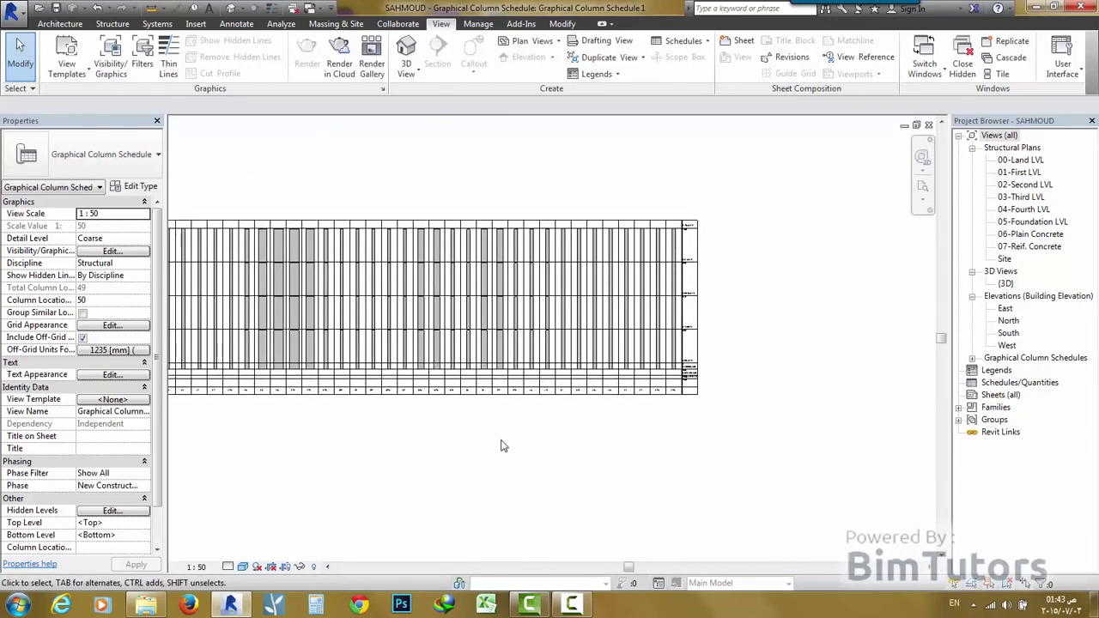
{"action": "scroll", "coordinate": [710, 381], "scroll_direction": "up", "scroll_amount": 4}
{"action": "scroll", "coordinate": [678, 378], "scroll_direction": "up", "scroll_amount": 3}
{"action": "scroll", "coordinate": [646, 373], "scroll_direction": "up", "scroll_amount": 1}
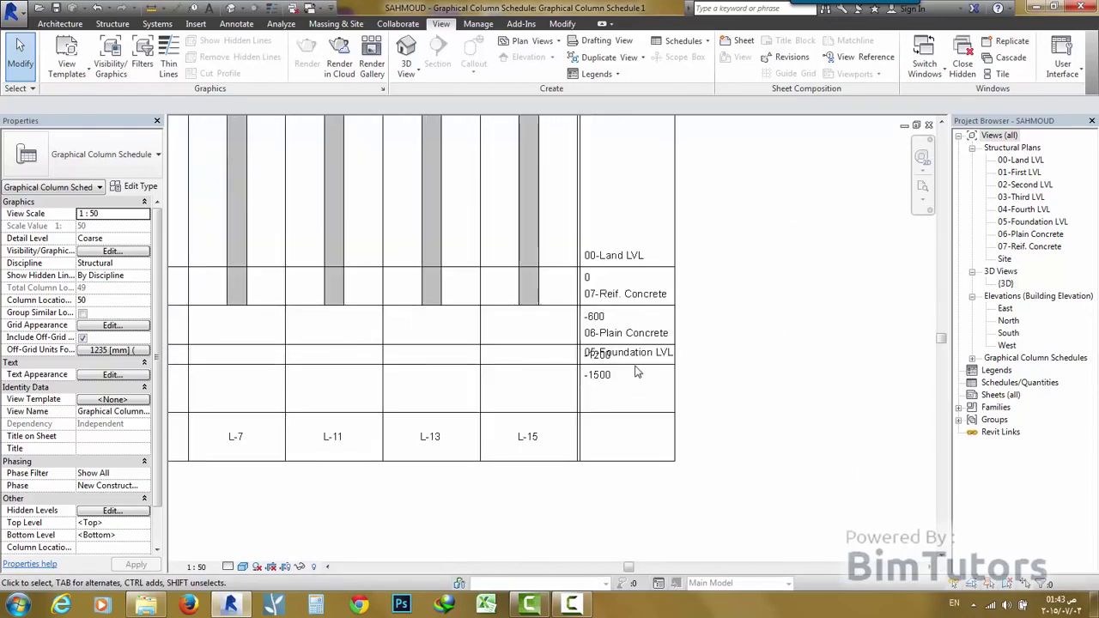
- Close Graphical Column Schedule 1 and browse the South elevation, Structural Plans and Schedules/Quantities views
{"action": "left_click", "coordinate": [930, 126]}
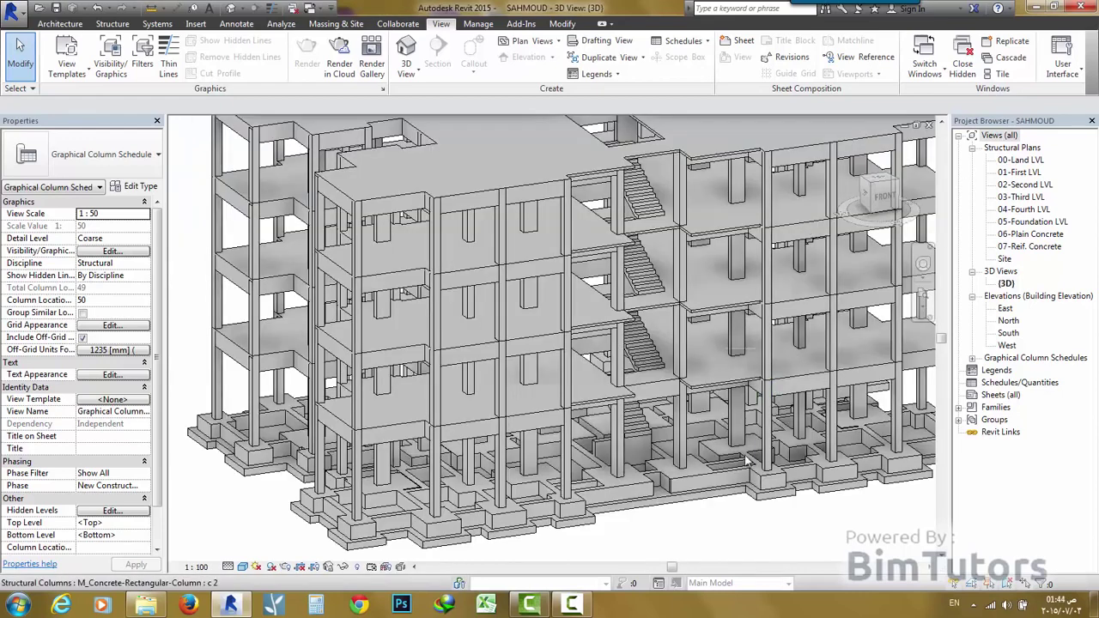
{"action": "left_click", "coordinate": [1008, 333]}
{"action": "left_click", "coordinate": [972, 358]}
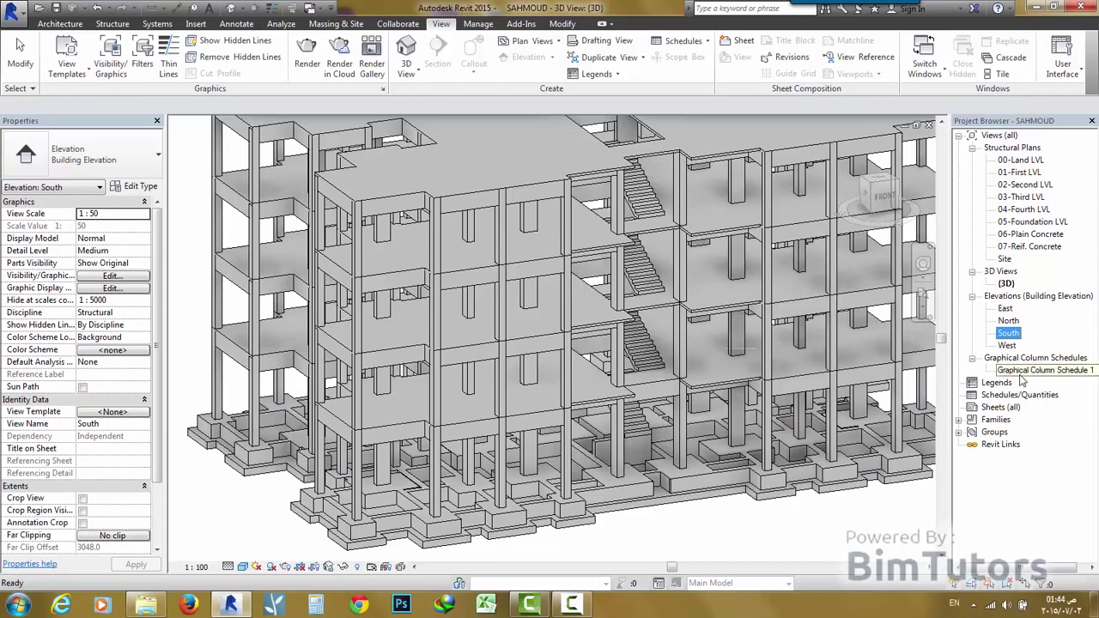
{"action": "left_click", "coordinate": [1022, 371]}
{"action": "left_click", "coordinate": [987, 148]}
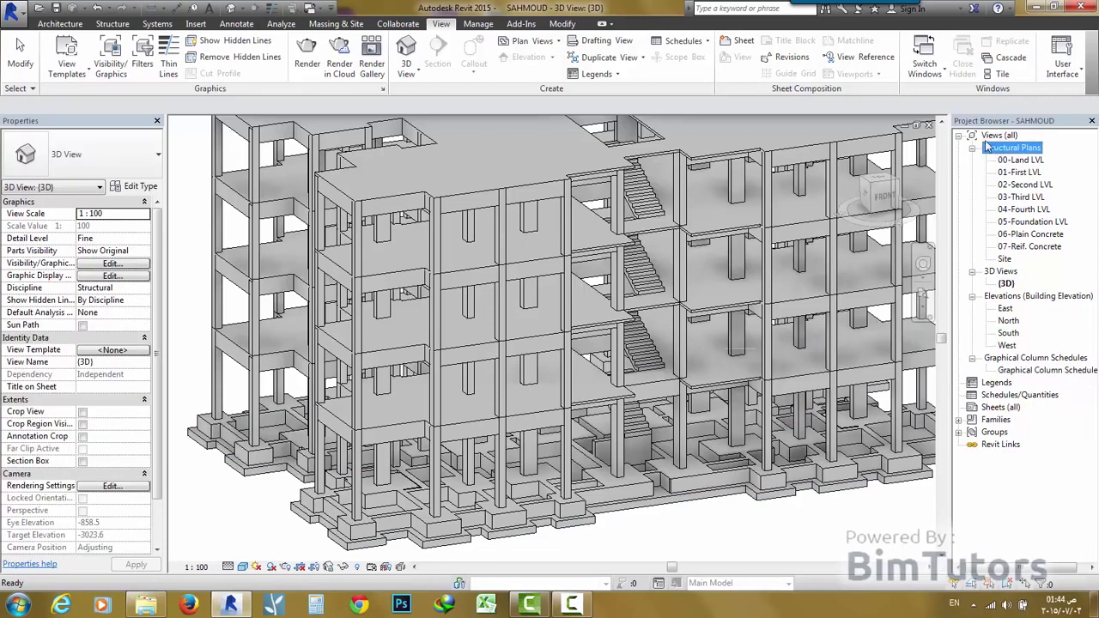
{"action": "left_click", "coordinate": [995, 135]}
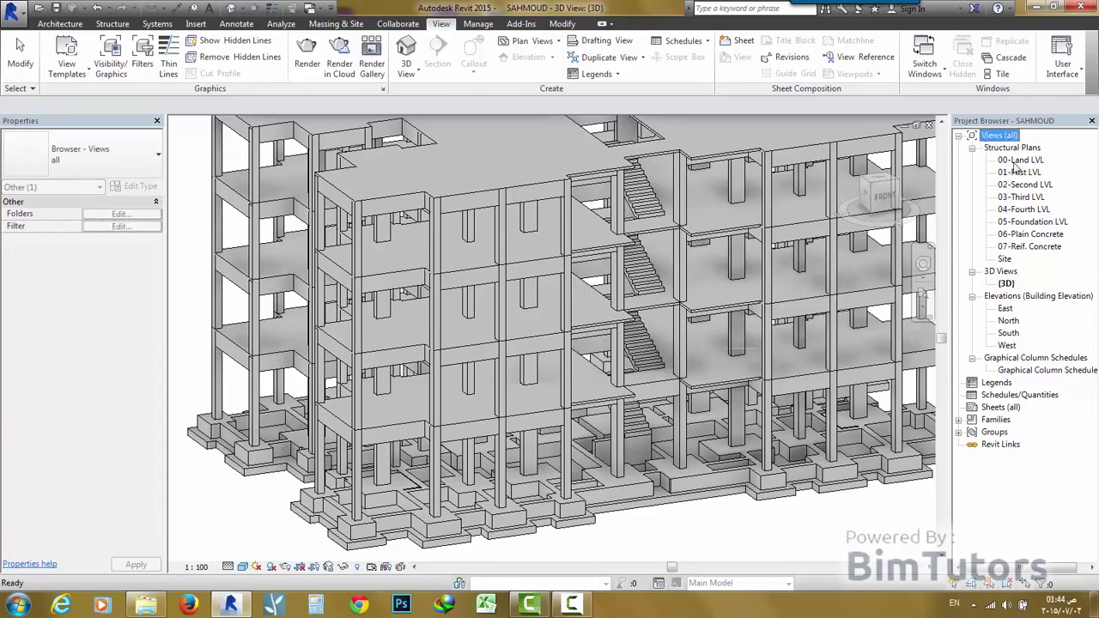
{"action": "left_click", "coordinate": [1005, 395]}
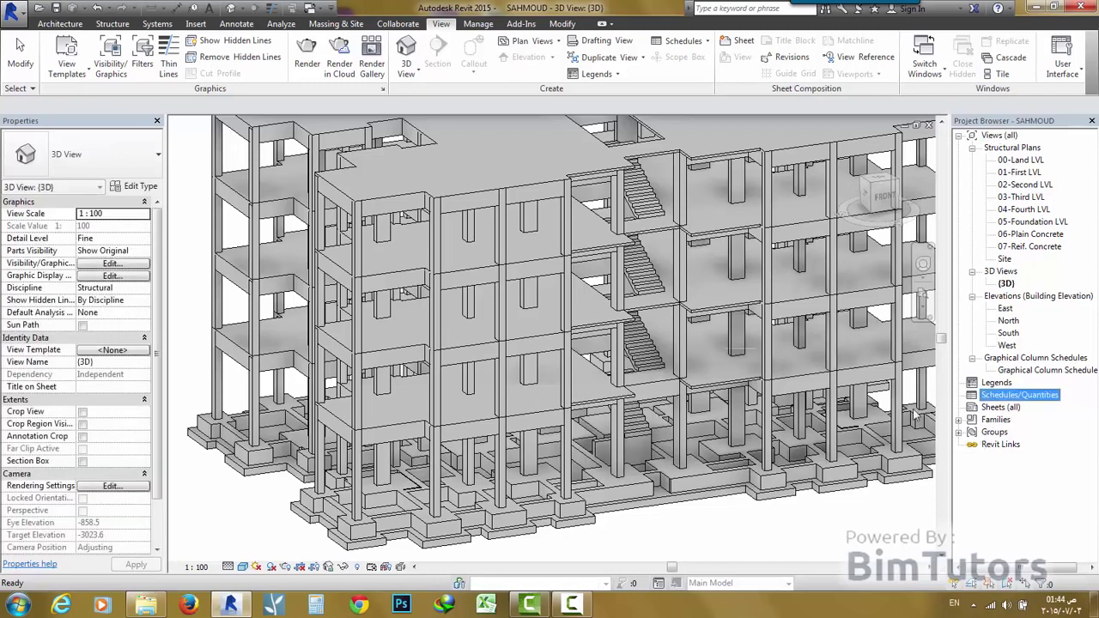
- Zoom the 3D view to fit the whole building with ZF and show the schedule types
{"action": "left_click", "coordinate": [715, 512]}
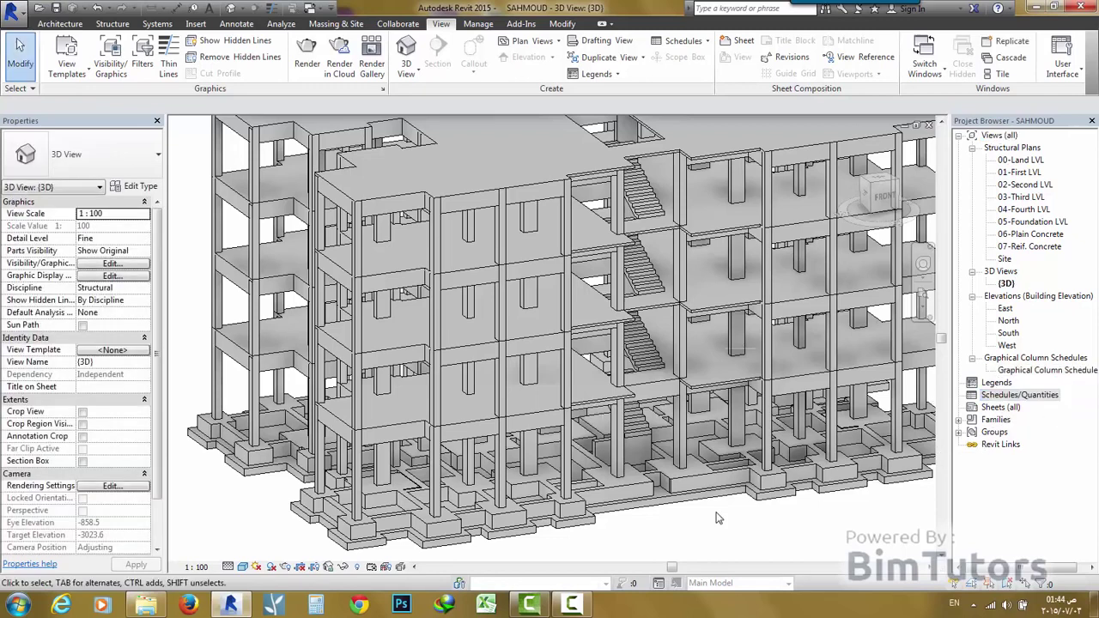
{"action": "key", "text": "z"}
{"action": "key", "text": "f"}
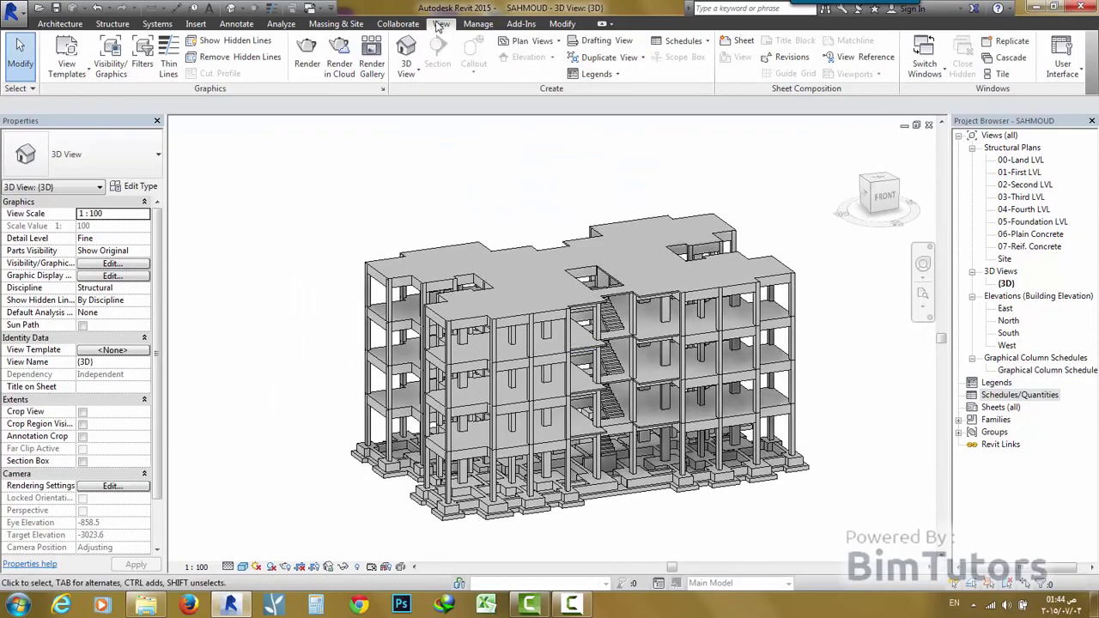
{"action": "left_click", "coordinate": [680, 42]}
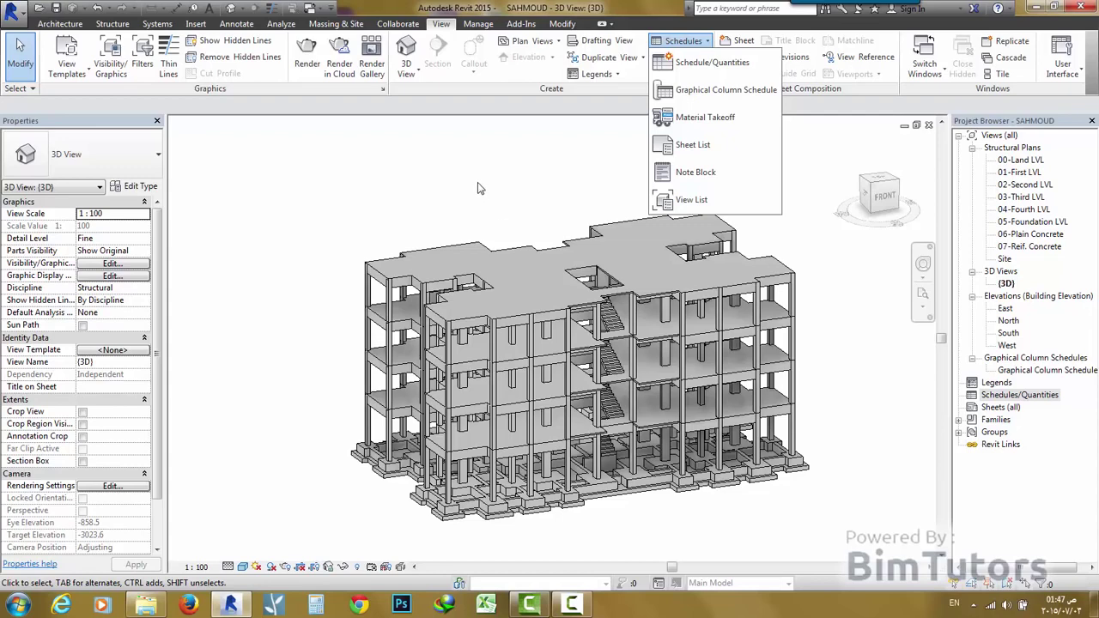
- Start a new schedule and try the Analytical Isolated Foundations, Braces, Columns and Nodes categories
{"action": "left_click", "coordinate": [747, 65]}
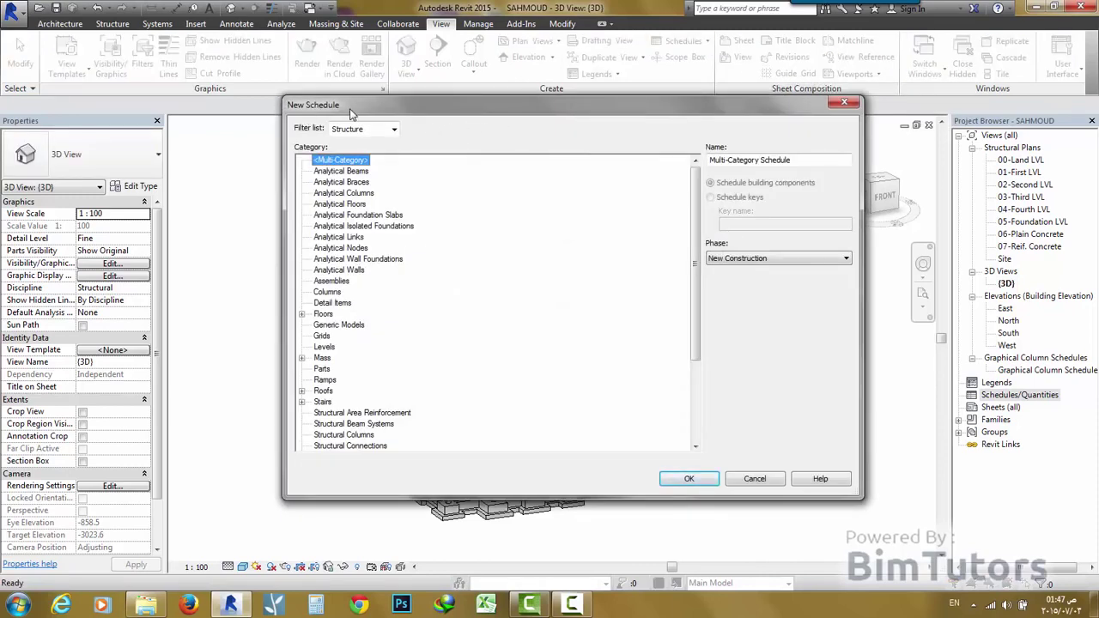
{"action": "left_click_drag", "start_coordinate": [351, 112], "coordinate": [320, 96]}
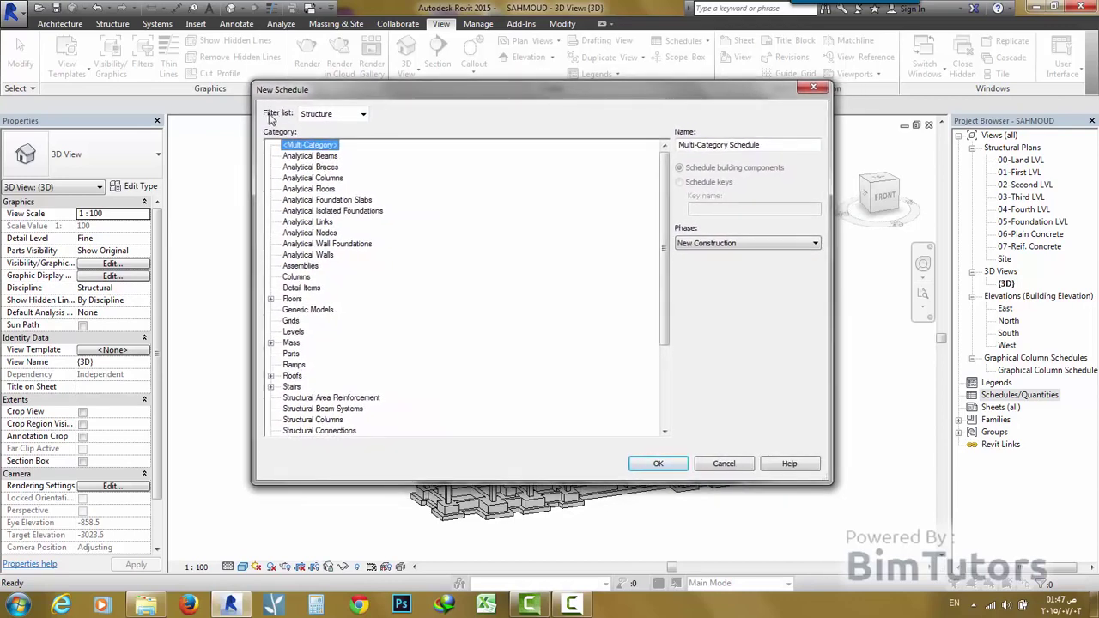
{"action": "left_click", "coordinate": [302, 211]}
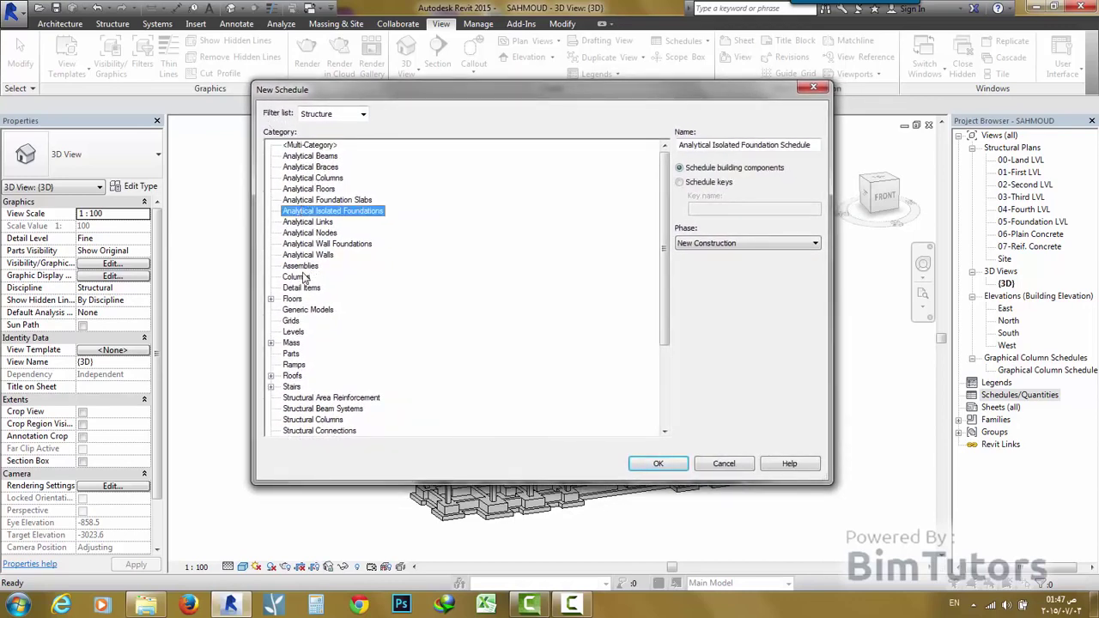
{"action": "scroll", "coordinate": [305, 266], "scroll_direction": "down", "scroll_amount": 2}
{"action": "scroll", "coordinate": [301, 255], "scroll_direction": "down", "scroll_amount": 2}
{"action": "scroll", "coordinate": [303, 256], "scroll_direction": "up", "scroll_amount": 2}
{"action": "scroll", "coordinate": [305, 214], "scroll_direction": "up", "scroll_amount": 2}
{"action": "left_click", "coordinate": [314, 167]}
{"action": "left_click", "coordinate": [318, 177]}
{"action": "left_click", "coordinate": [313, 211]}
{"action": "left_click", "coordinate": [309, 233]}
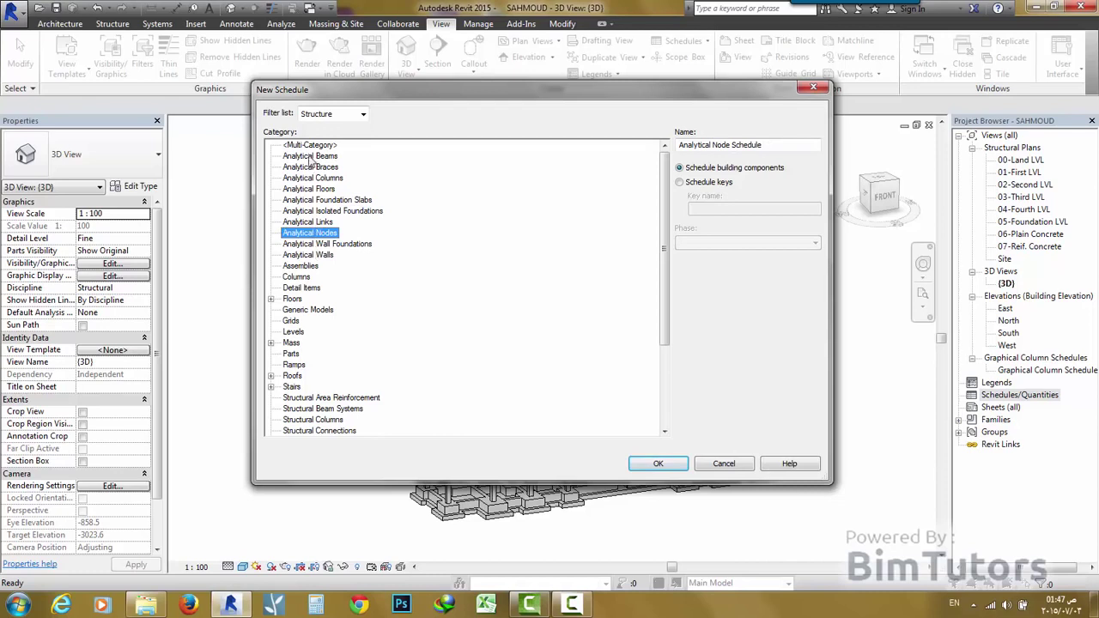
- Try Structural Trusses, Area Reinforcement, Beam Systems, Columns, Foundations, Framing, Loads and Rebar categories
{"action": "scroll", "coordinate": [311, 181], "scroll_direction": "down", "scroll_amount": 2}
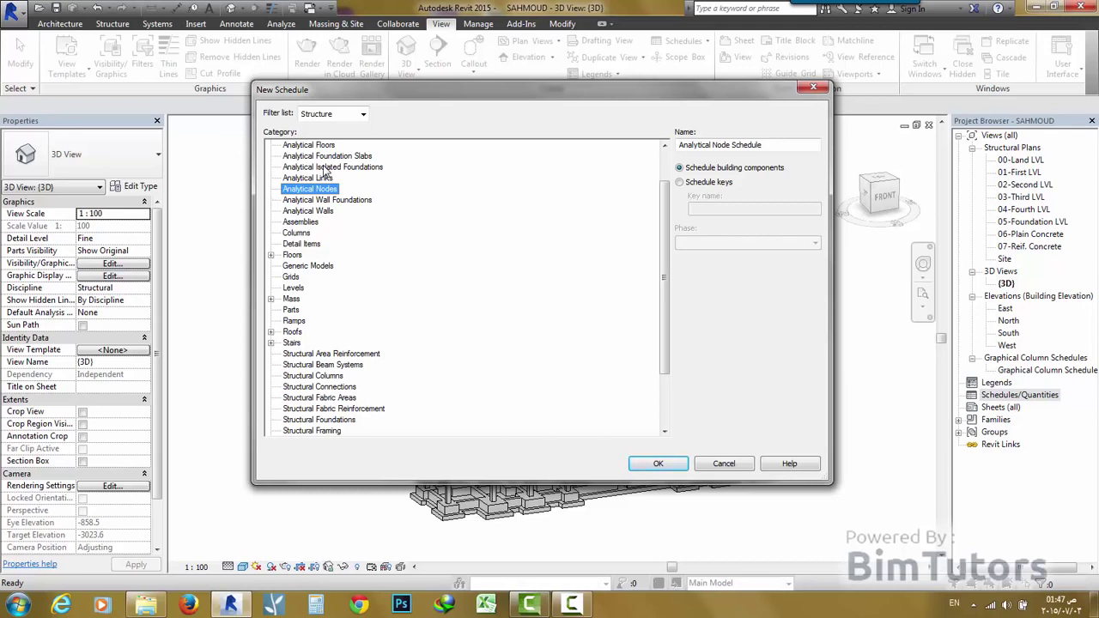
{"action": "scroll", "coordinate": [324, 172], "scroll_direction": "down", "scroll_amount": 1}
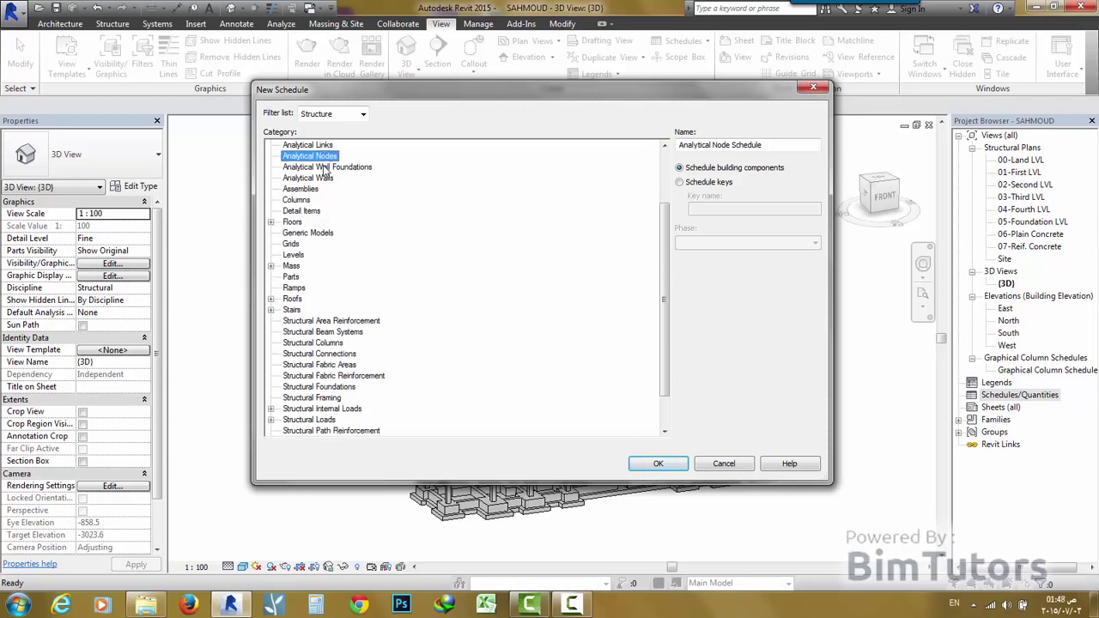
{"action": "scroll", "coordinate": [325, 172], "scroll_direction": "down", "scroll_amount": 1}
{"action": "scroll", "coordinate": [325, 172], "scroll_direction": "down", "scroll_amount": 1}
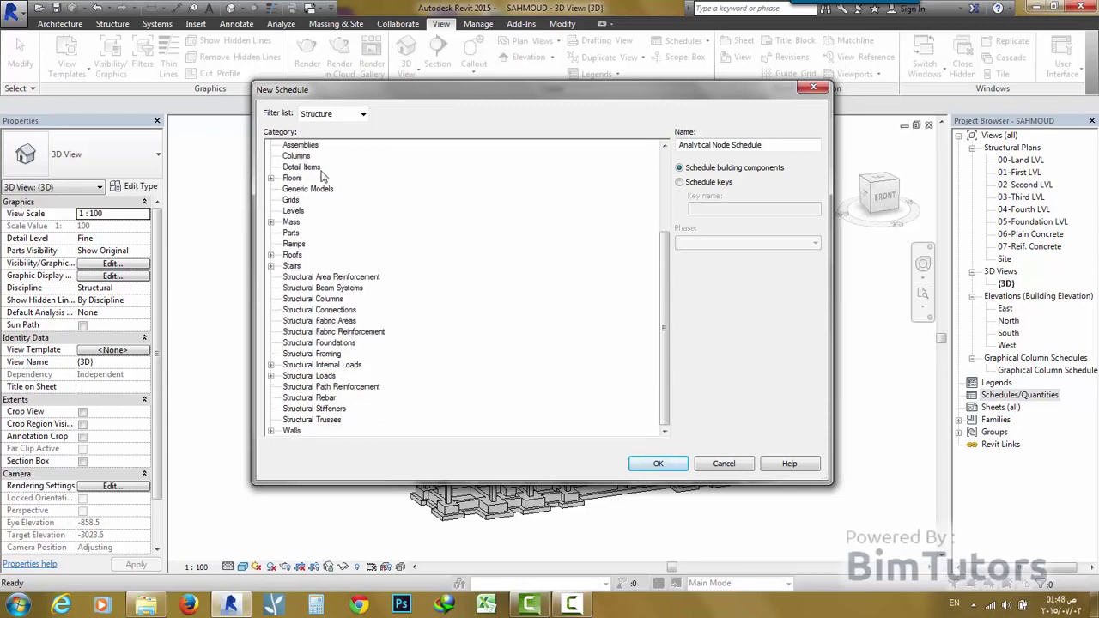
{"action": "left_click", "coordinate": [311, 420]}
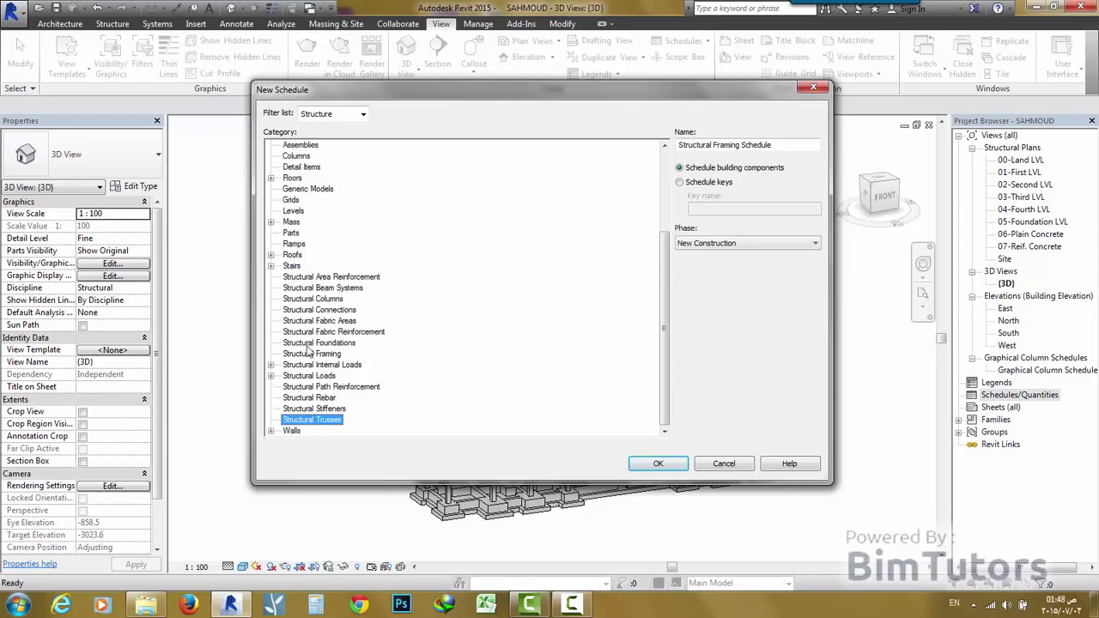
{"action": "left_click", "coordinate": [292, 278]}
{"action": "left_click", "coordinate": [322, 289]}
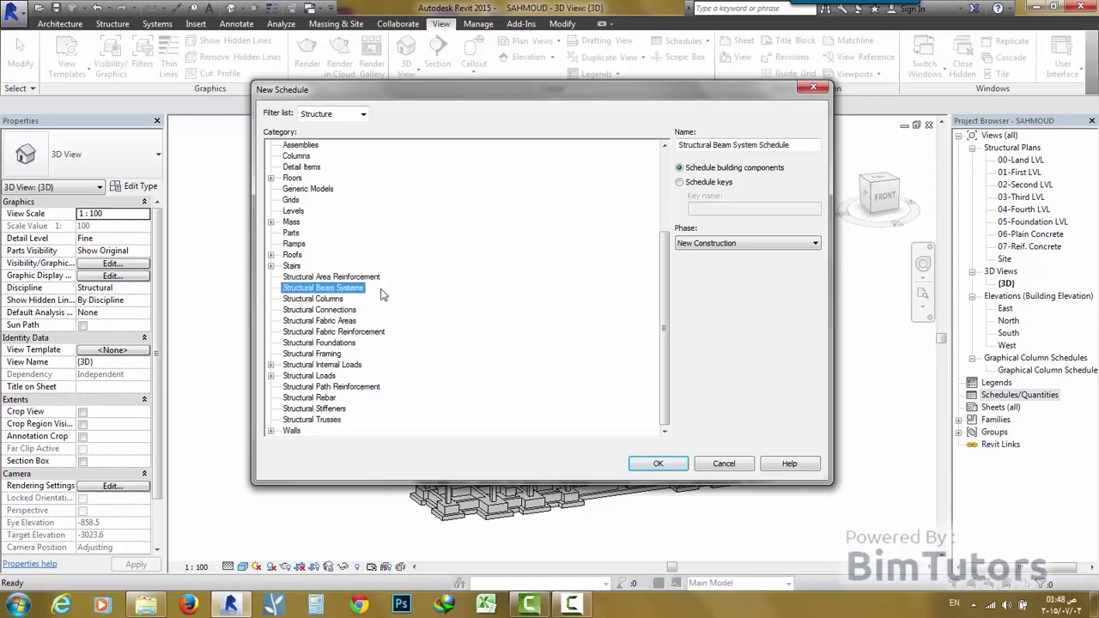
{"action": "left_click", "coordinate": [313, 298]}
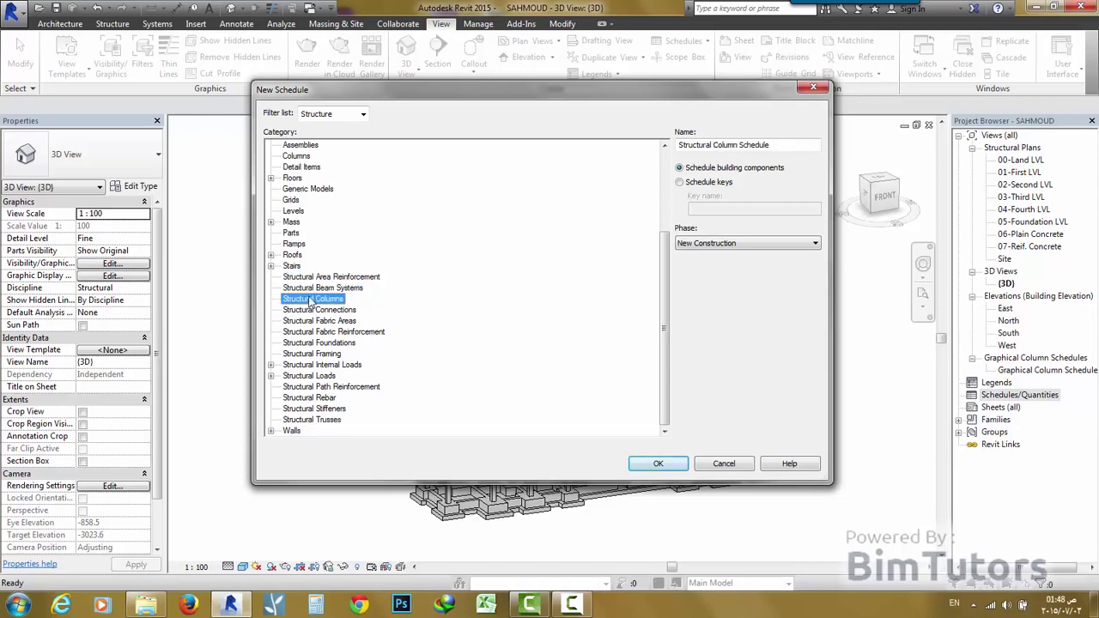
{"action": "left_click", "coordinate": [318, 343]}
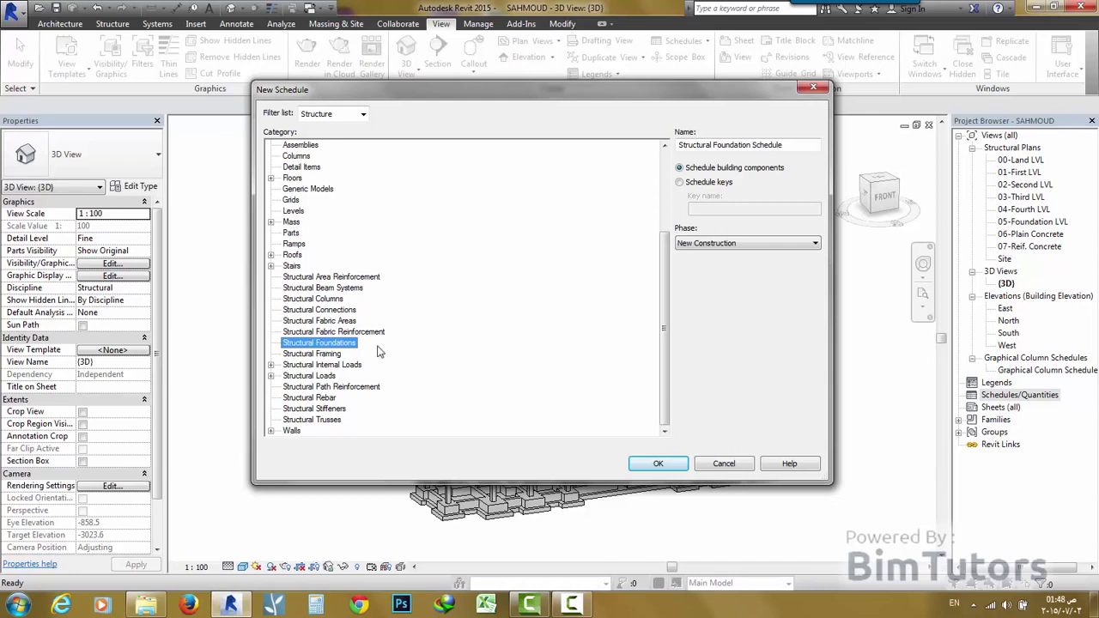
{"action": "left_click", "coordinate": [309, 354]}
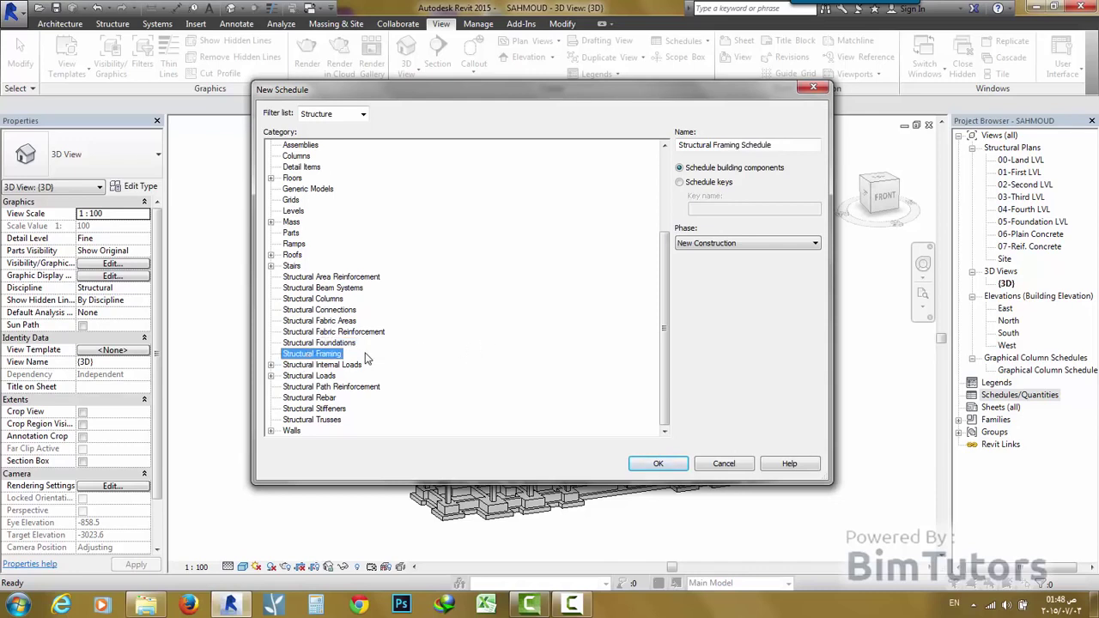
{"action": "left_click", "coordinate": [322, 377]}
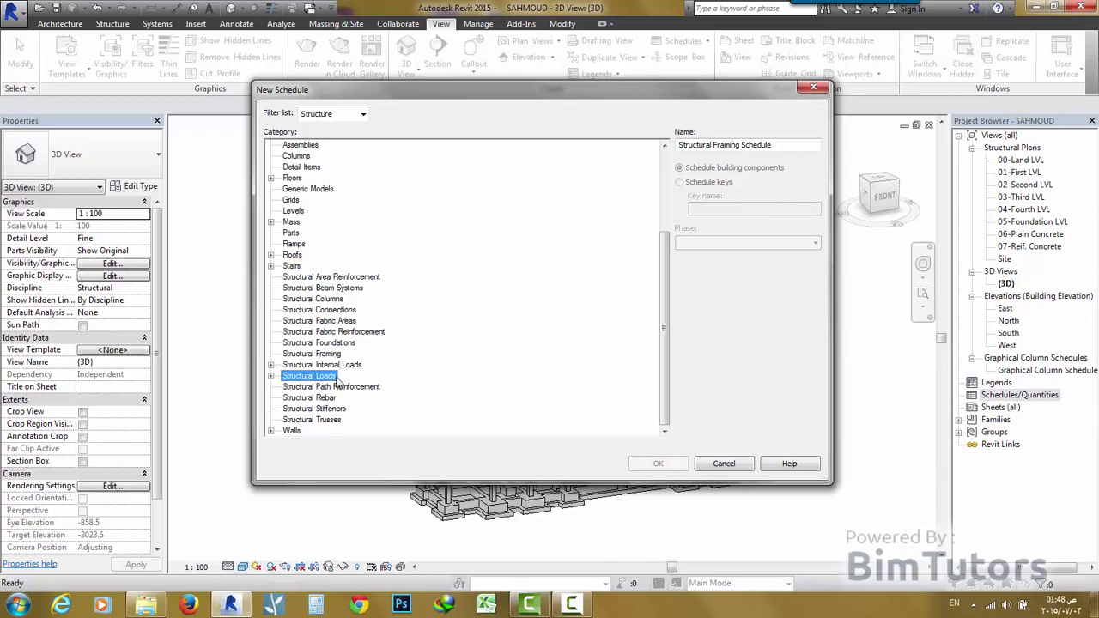
{"action": "left_click", "coordinate": [320, 398]}
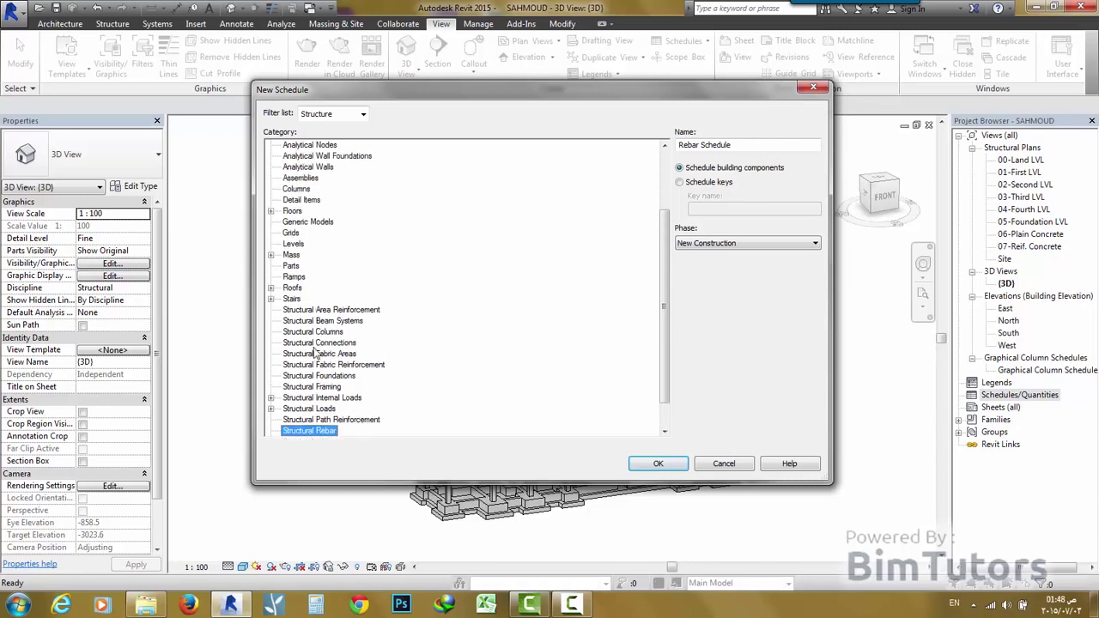
- Try the Ramps, Grids, Levels, Analytical Nodes and Walls categories
{"action": "scroll", "coordinate": [316, 355], "scroll_direction": "up", "scroll_amount": 1}
{"action": "left_click", "coordinate": [294, 276]}
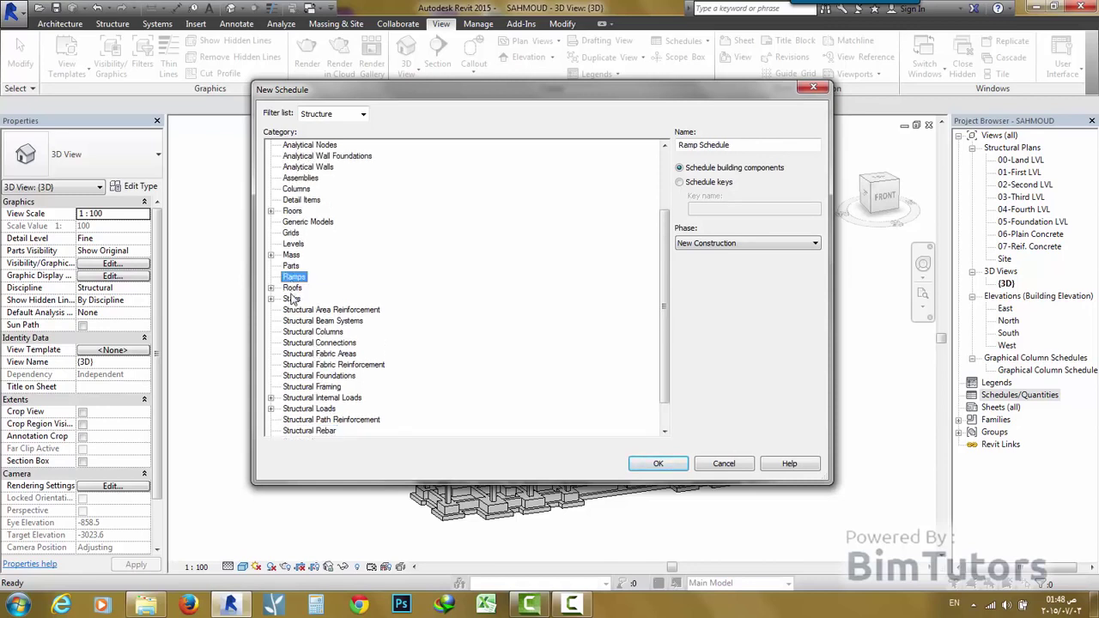
{"action": "left_click", "coordinate": [292, 234]}
{"action": "scroll", "coordinate": [297, 258], "scroll_direction": "up", "scroll_amount": 1}
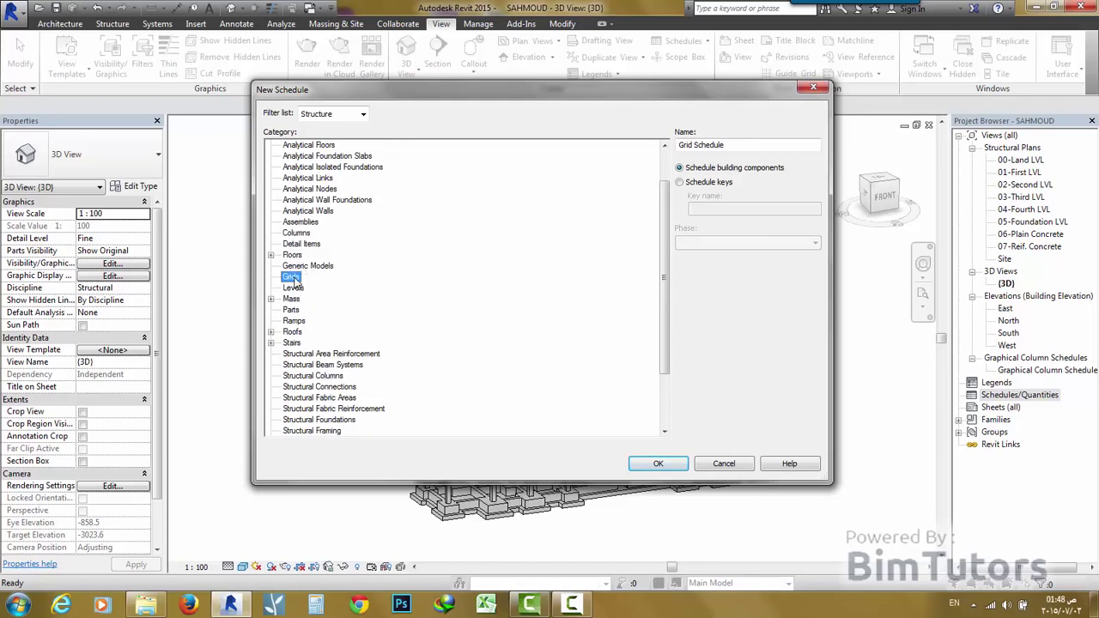
{"action": "left_click", "coordinate": [295, 289]}
{"action": "scroll", "coordinate": [300, 283], "scroll_direction": "up", "scroll_amount": 1}
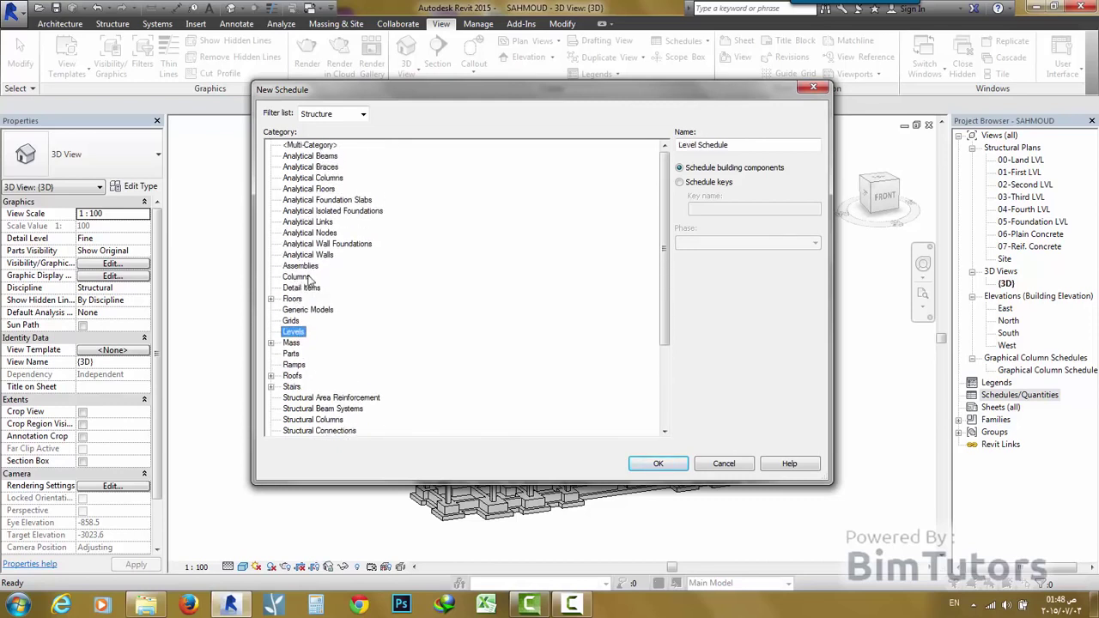
{"action": "left_click", "coordinate": [309, 232]}
{"action": "scroll", "coordinate": [305, 249], "scroll_direction": "down", "scroll_amount": 2}
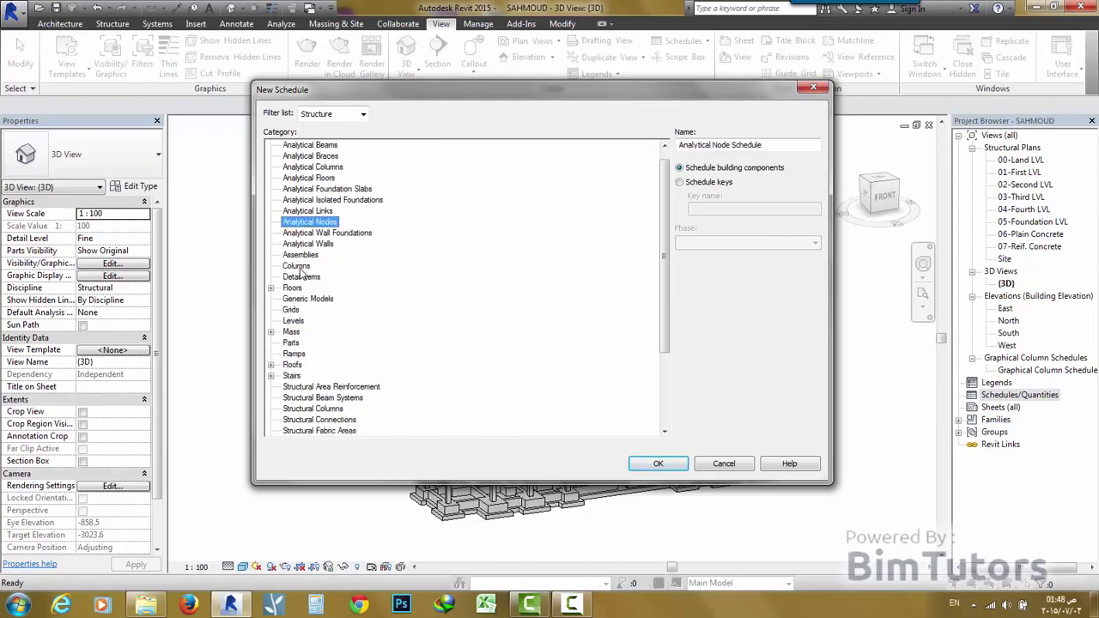
{"action": "scroll", "coordinate": [301, 273], "scroll_direction": "down", "scroll_amount": 2}
{"action": "left_click", "coordinate": [292, 430]}
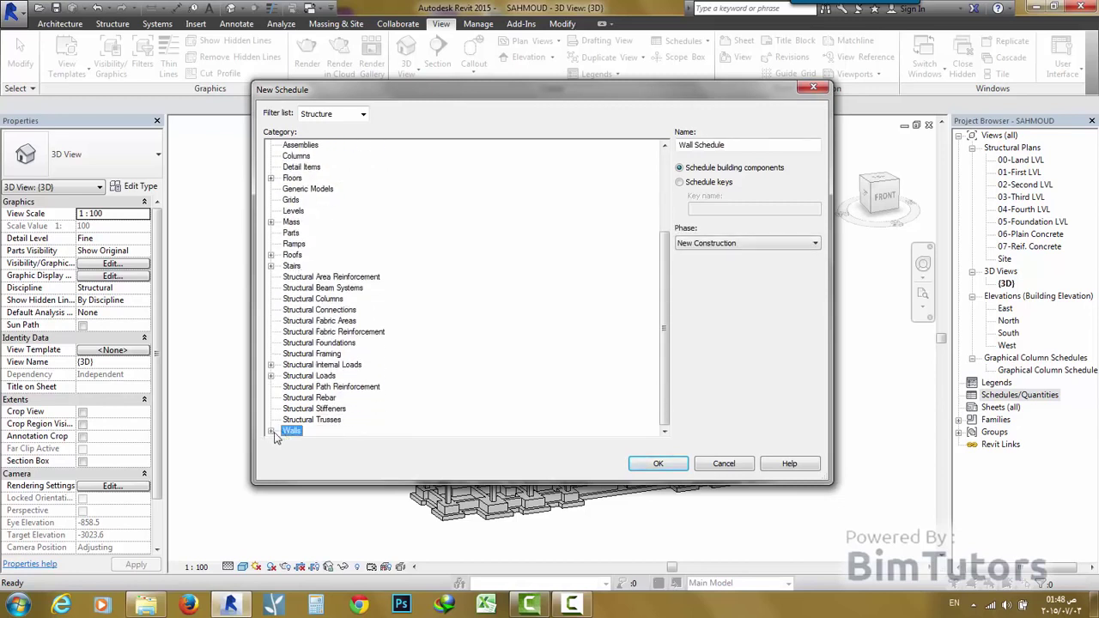
{"action": "scroll", "coordinate": [309, 356], "scroll_direction": "up", "scroll_amount": 2}
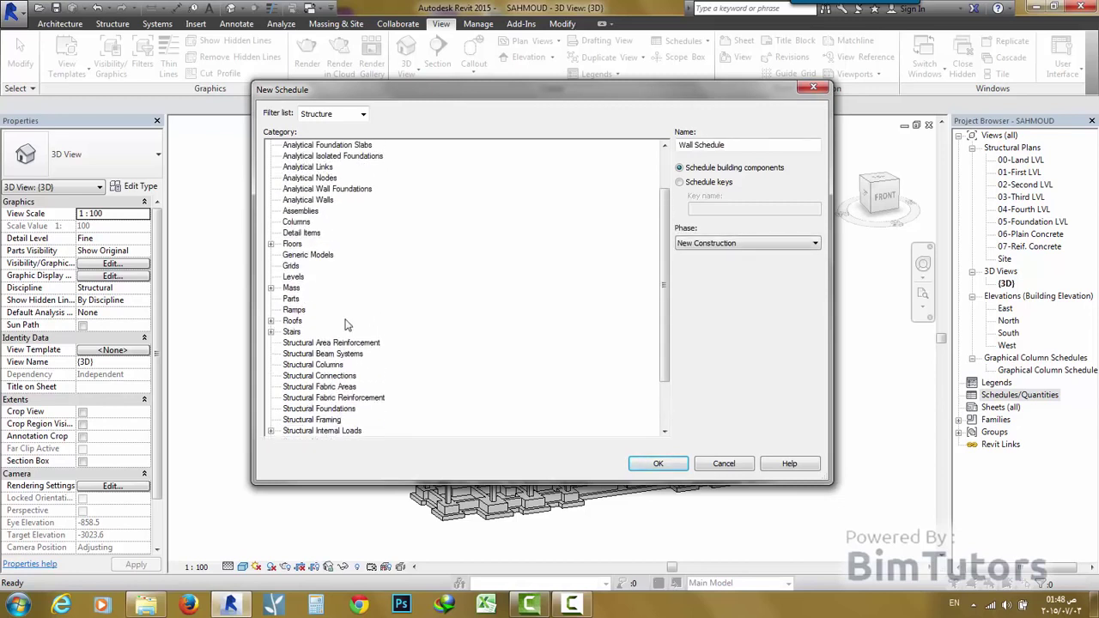
{"action": "scroll", "coordinate": [309, 361], "scroll_direction": "up", "scroll_amount": 1}
{"action": "scroll", "coordinate": [311, 369], "scroll_direction": "up", "scroll_amount": 1}
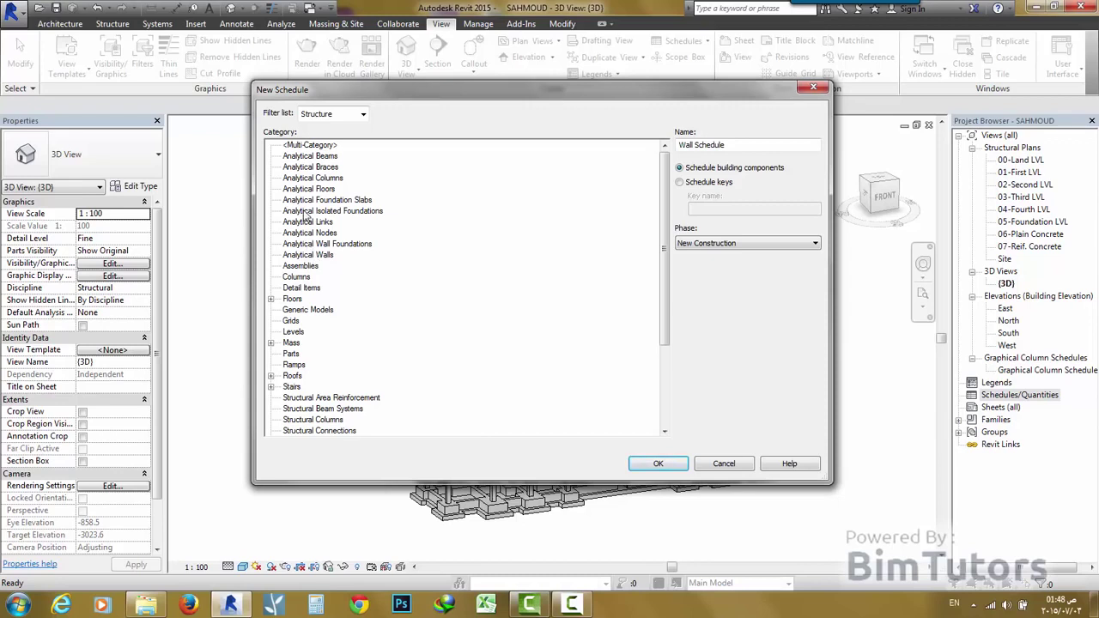
- Add Architecture to the discipline filter and pick Doors as the category
{"action": "left_click", "coordinate": [362, 115]}
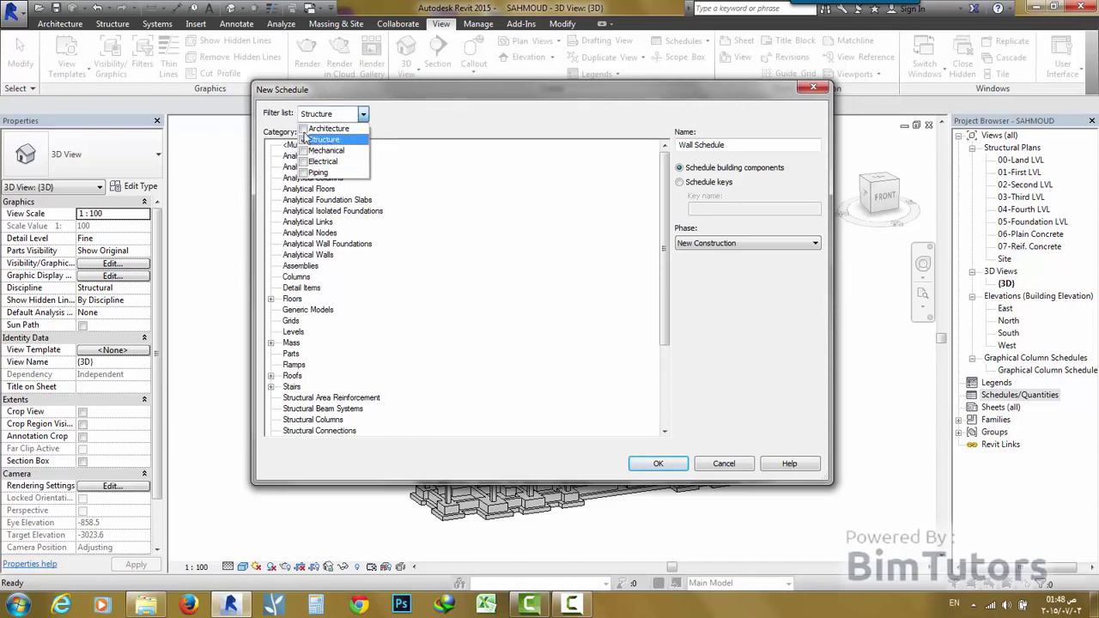
{"action": "left_click", "coordinate": [305, 129]}
{"action": "left_click", "coordinate": [434, 212]}
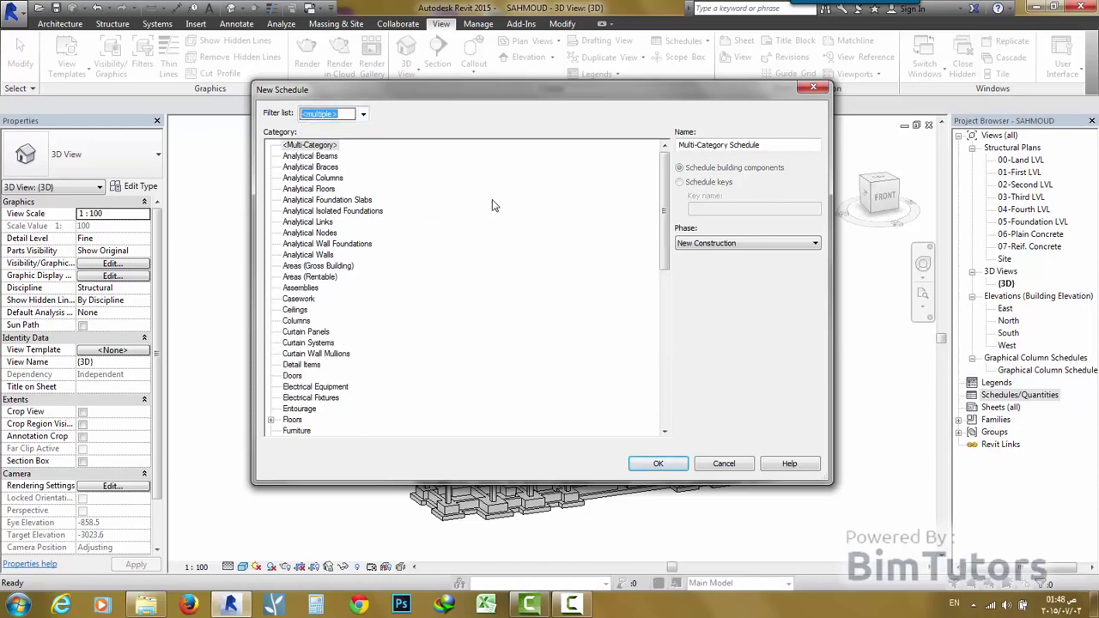
{"action": "scroll", "coordinate": [463, 214], "scroll_direction": "down", "scroll_amount": 2}
{"action": "scroll", "coordinate": [463, 215], "scroll_direction": "down", "scroll_amount": 2}
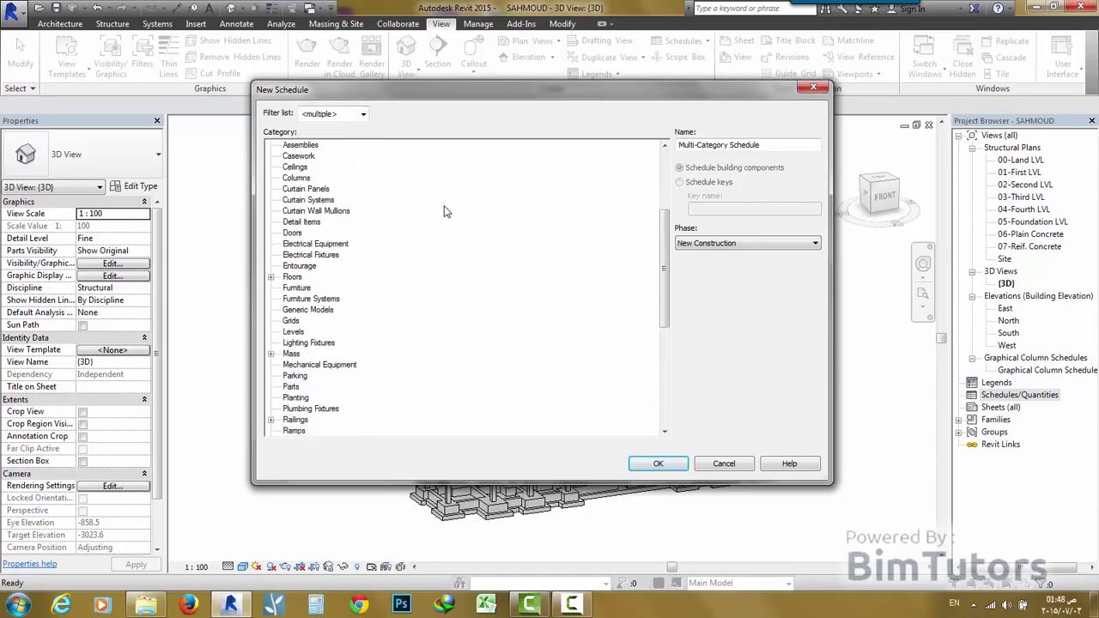
{"action": "scroll", "coordinate": [463, 215], "scroll_direction": "down", "scroll_amount": 2}
{"action": "scroll", "coordinate": [434, 208], "scroll_direction": "down", "scroll_amount": 2}
{"action": "scroll", "coordinate": [433, 208], "scroll_direction": "down", "scroll_amount": 2}
{"action": "scroll", "coordinate": [433, 208], "scroll_direction": "down", "scroll_amount": 2}
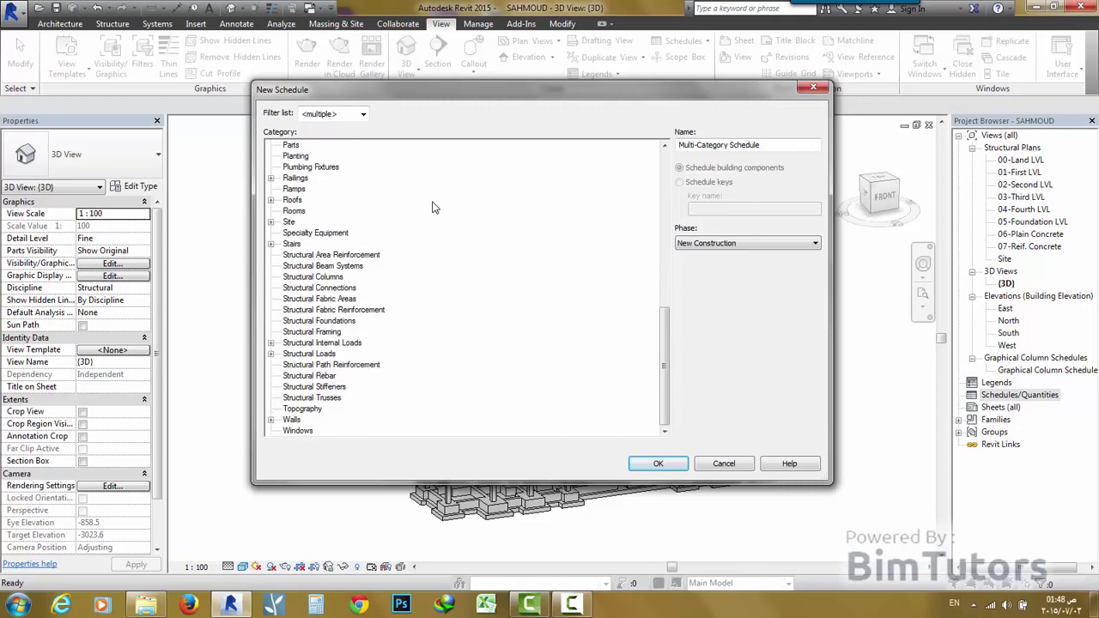
{"action": "scroll", "coordinate": [434, 208], "scroll_direction": "up", "scroll_amount": 3}
{"action": "scroll", "coordinate": [429, 207], "scroll_direction": "up", "scroll_amount": 3}
{"action": "scroll", "coordinate": [398, 202], "scroll_direction": "up", "scroll_amount": 2}
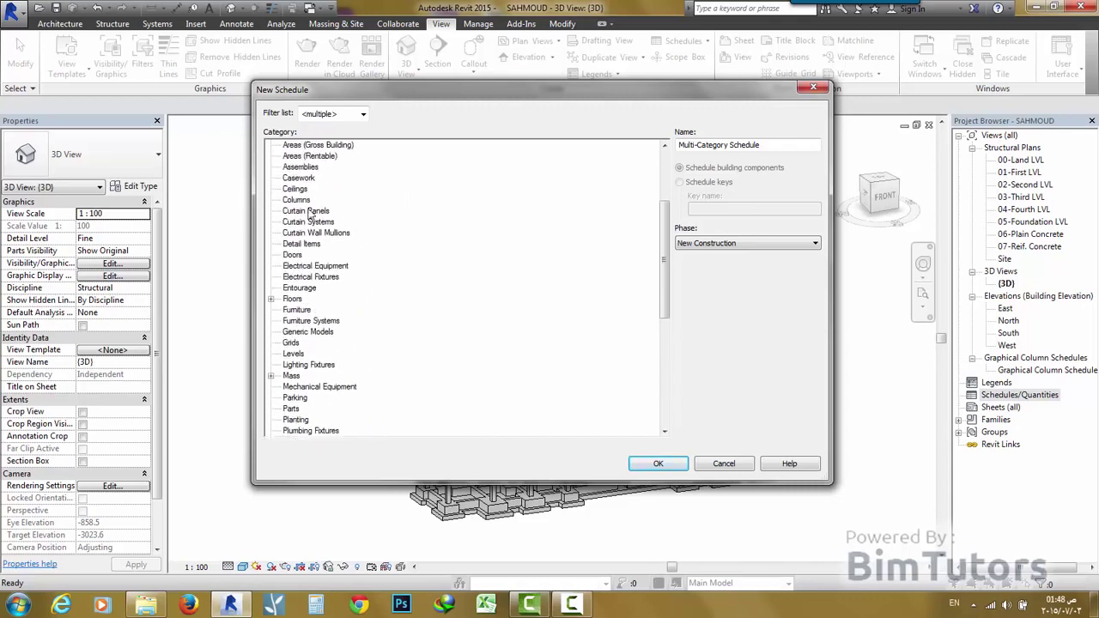
{"action": "left_click", "coordinate": [294, 256]}
- Switch the category to Stairs, then to Windows, giving the name Window Schedule
{"action": "scroll", "coordinate": [283, 258], "scroll_direction": "up", "scroll_amount": 2}
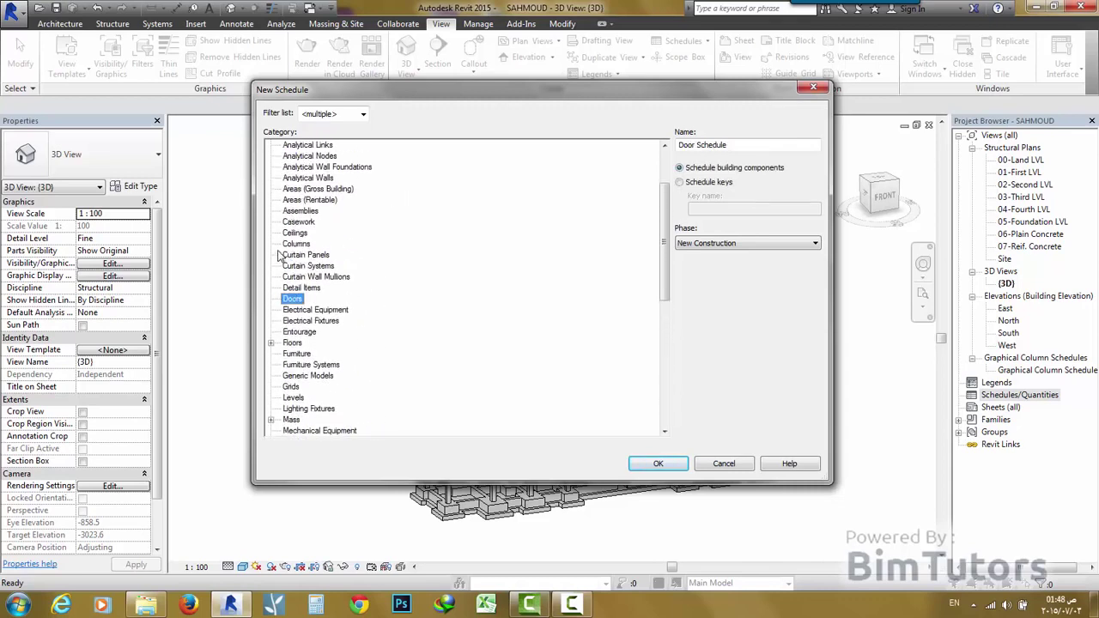
{"action": "key", "text": "s"}
{"action": "key", "text": "s"}
{"action": "key", "text": "s"}
{"action": "scroll", "coordinate": [319, 315], "scroll_direction": "down", "scroll_amount": 2}
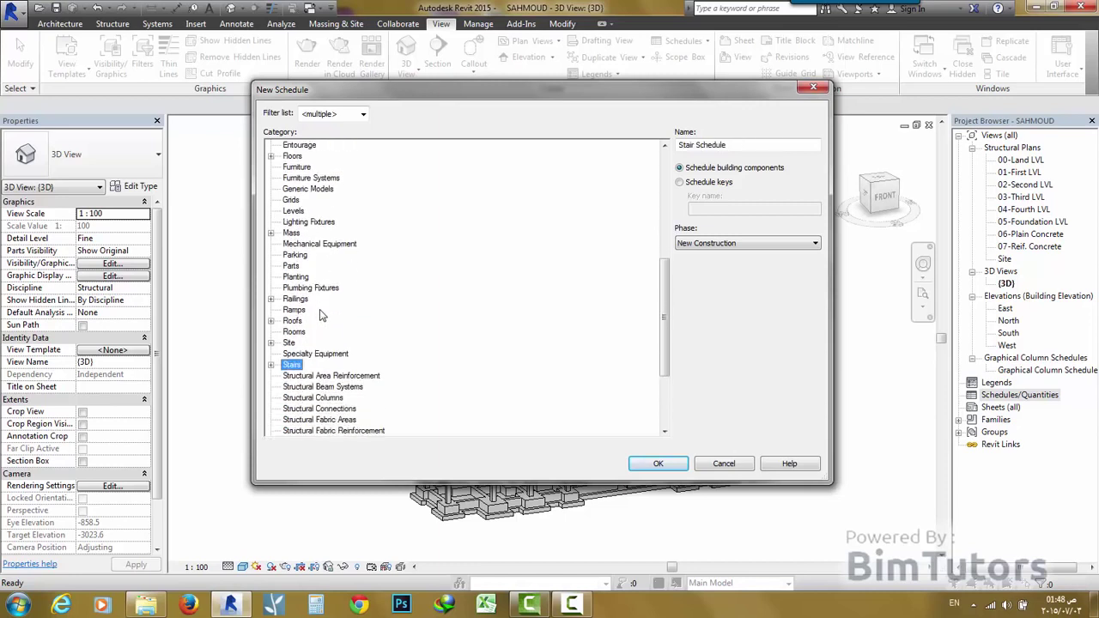
{"action": "scroll", "coordinate": [319, 315], "scroll_direction": "down", "scroll_amount": 4}
{"action": "left_click", "coordinate": [294, 431]}
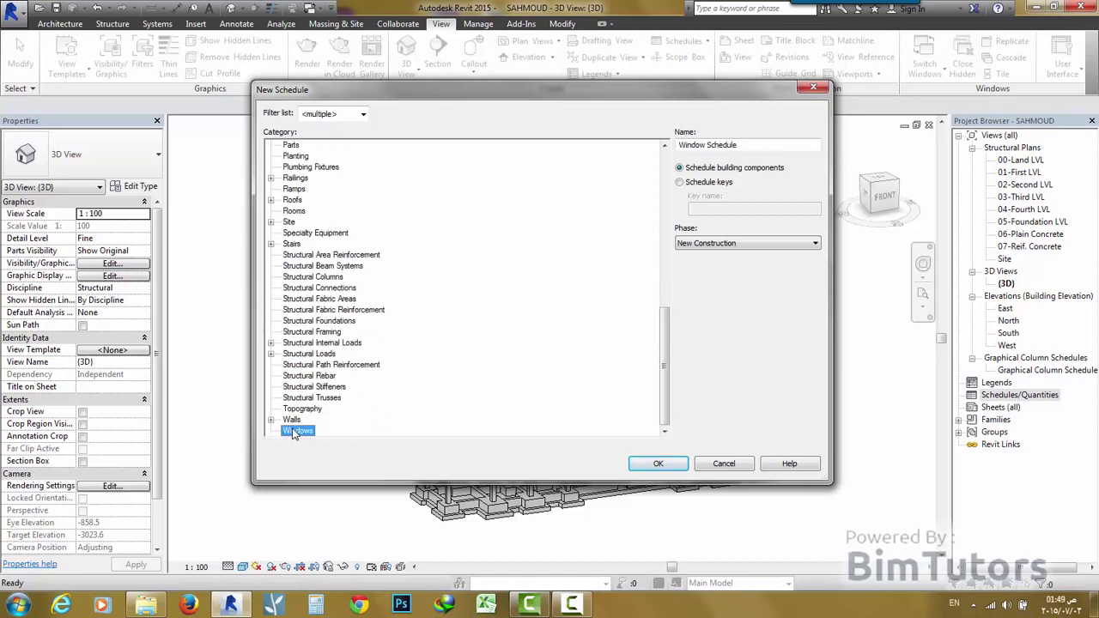
- Add Mechanical to the discipline filter and try Analytical Foundation Slabs
{"action": "scroll", "coordinate": [367, 400], "scroll_direction": "up", "scroll_amount": 2}
{"action": "left_click", "coordinate": [363, 113]}
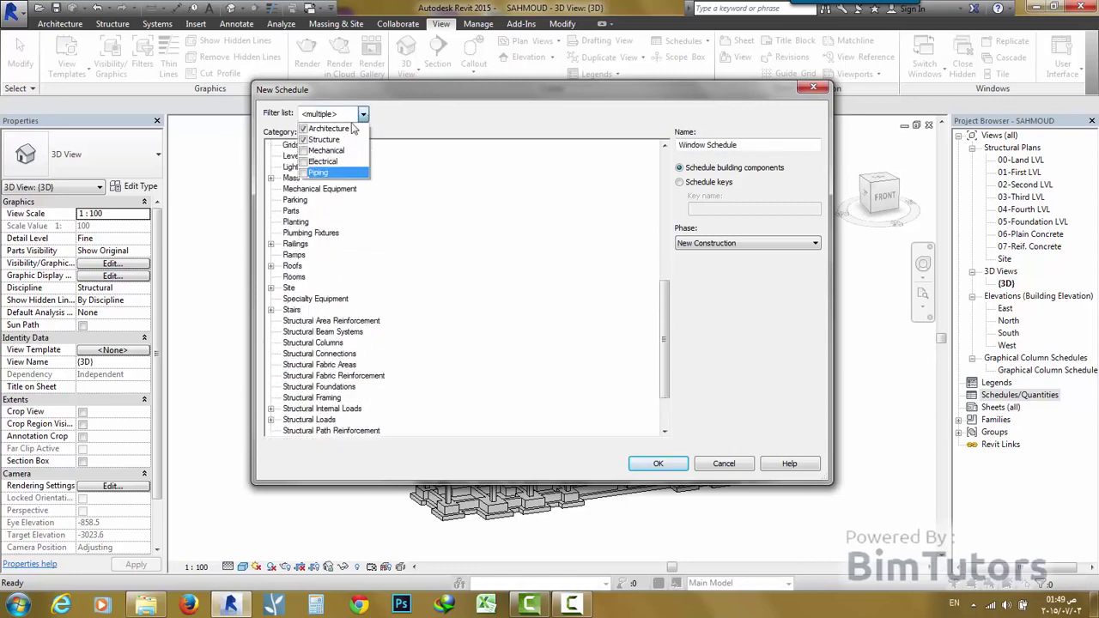
{"action": "left_click", "coordinate": [315, 152]}
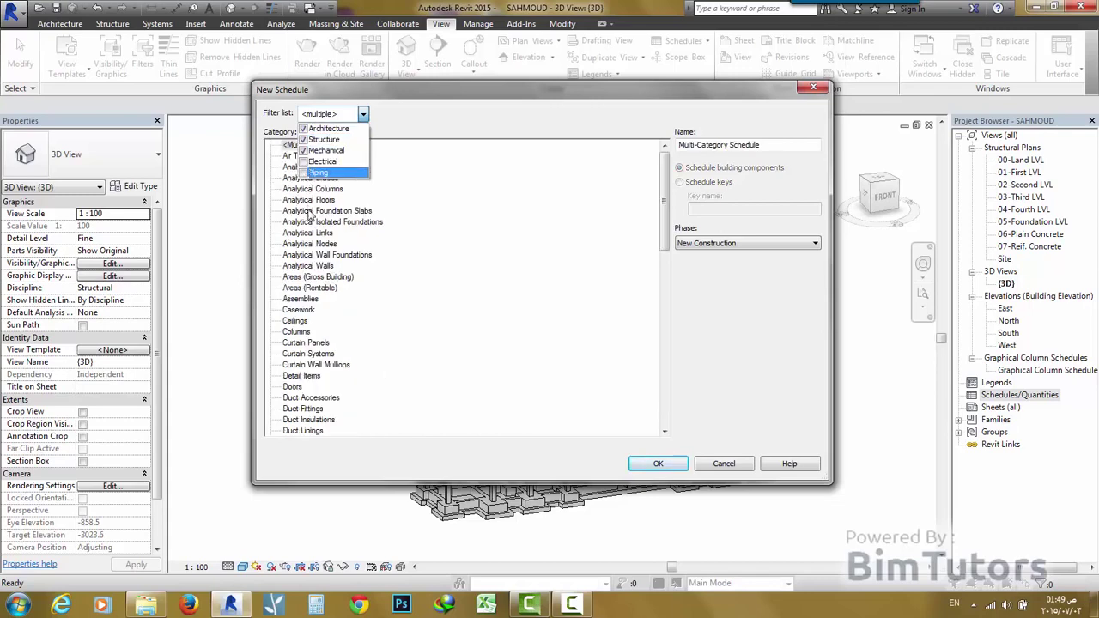
{"action": "left_click", "coordinate": [314, 211]}
{"action": "scroll", "coordinate": [315, 213], "scroll_direction": "down", "scroll_amount": 2}
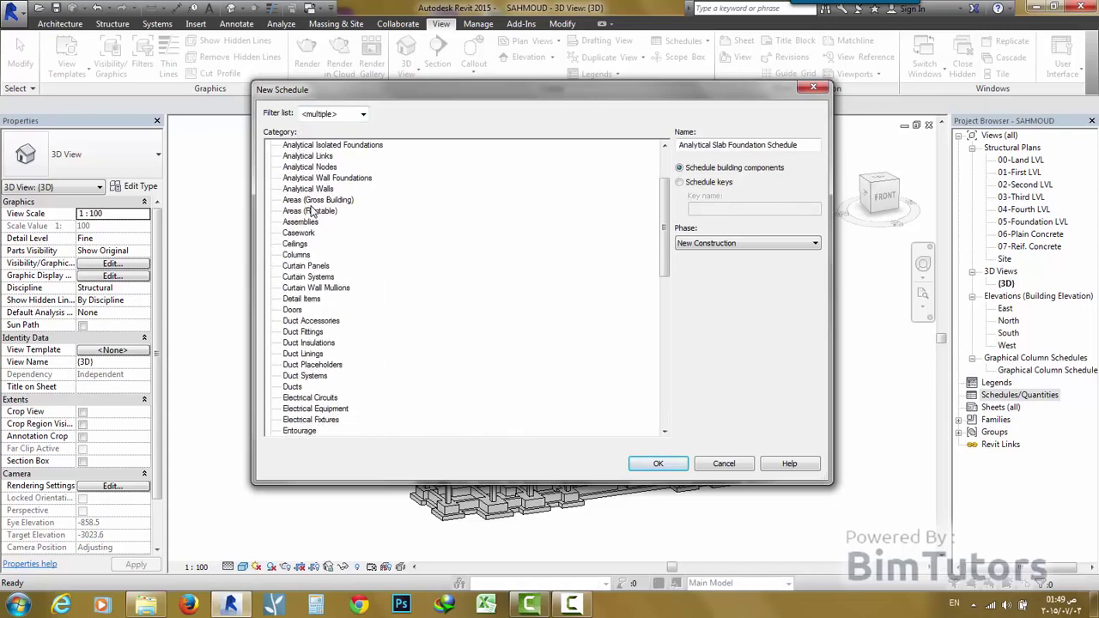
{"action": "scroll", "coordinate": [314, 213], "scroll_direction": "down", "scroll_amount": 2}
{"action": "scroll", "coordinate": [314, 212], "scroll_direction": "down", "scroll_amount": 2}
{"action": "scroll", "coordinate": [314, 212], "scroll_direction": "up", "scroll_amount": 1}
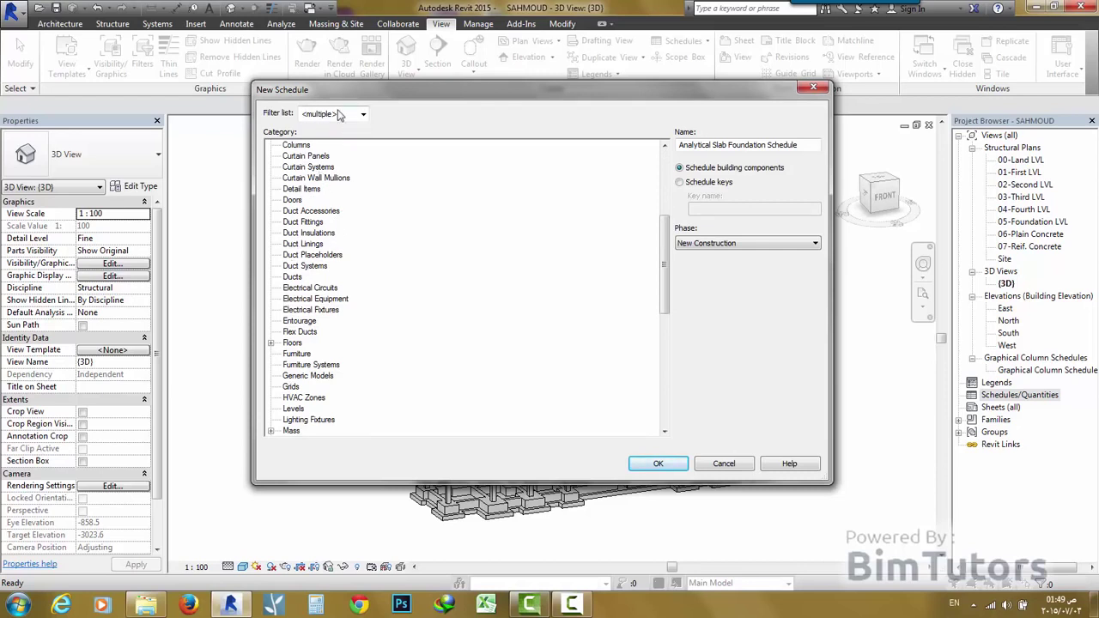
- Remove Mechanical from the filter and choose Structural Columns as the category
{"action": "left_click", "coordinate": [341, 114]}
{"action": "left_click", "coordinate": [302, 151]}
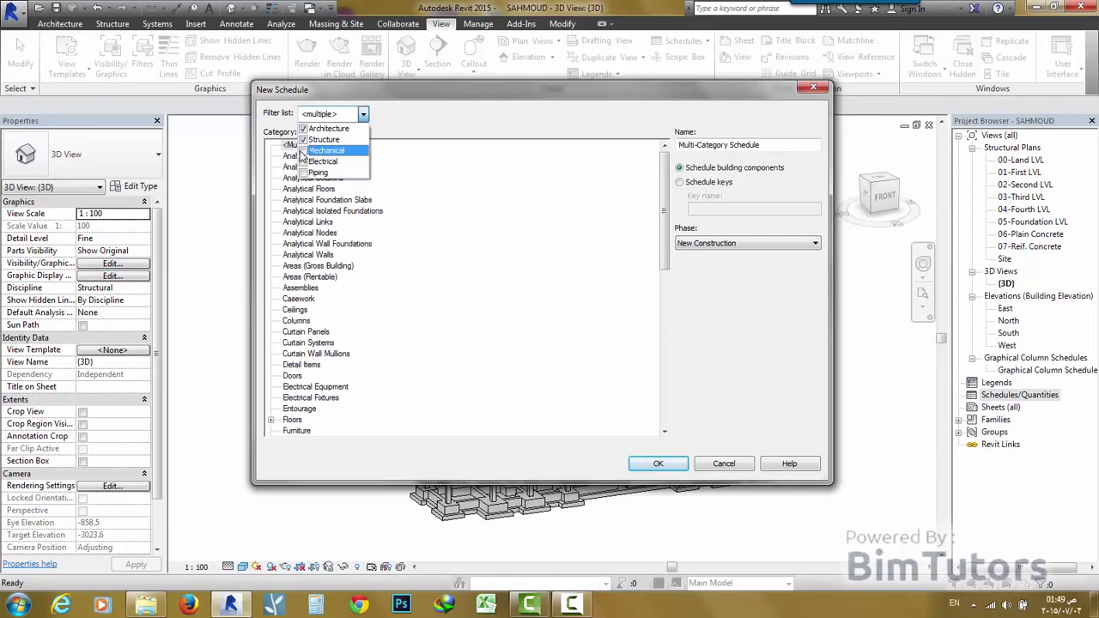
{"action": "left_click", "coordinate": [407, 129]}
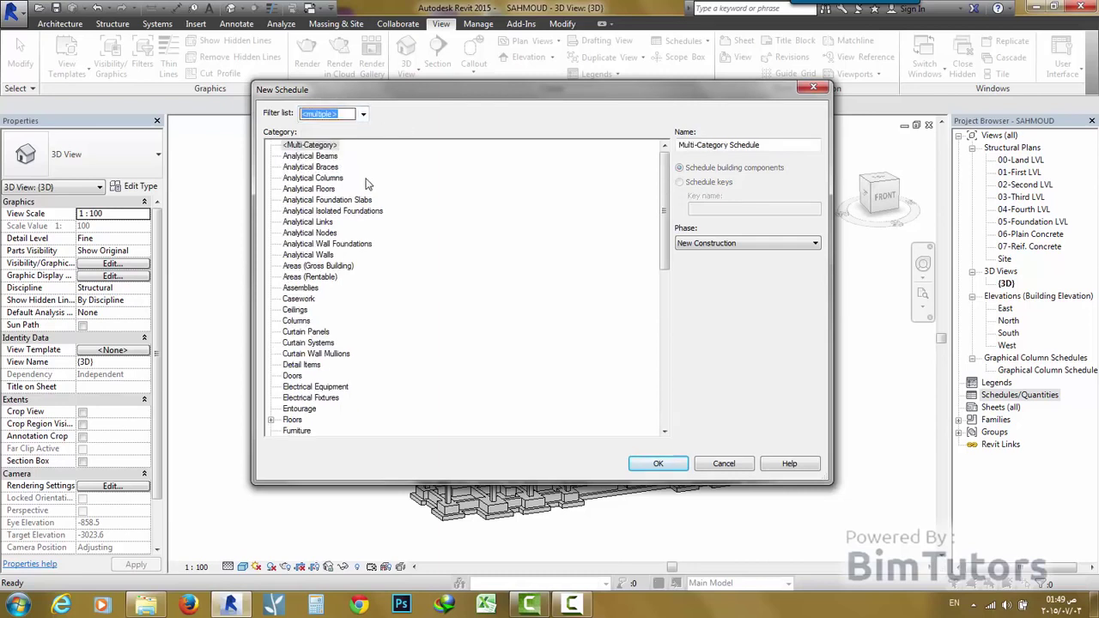
{"action": "left_click", "coordinate": [318, 182]}
{"action": "scroll", "coordinate": [388, 266], "scroll_direction": "down", "scroll_amount": 2}
{"action": "scroll", "coordinate": [387, 263], "scroll_direction": "down", "scroll_amount": 2}
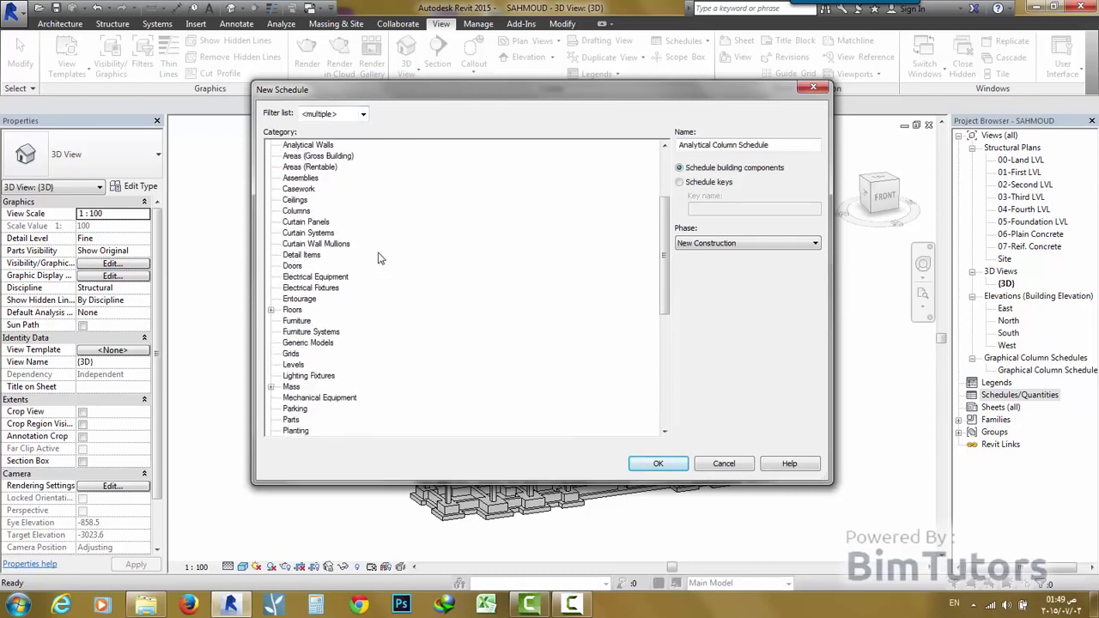
{"action": "scroll", "coordinate": [322, 207], "scroll_direction": "down", "scroll_amount": 2}
{"action": "scroll", "coordinate": [324, 191], "scroll_direction": "down", "scroll_amount": 2}
{"action": "scroll", "coordinate": [324, 211], "scroll_direction": "down", "scroll_amount": 2}
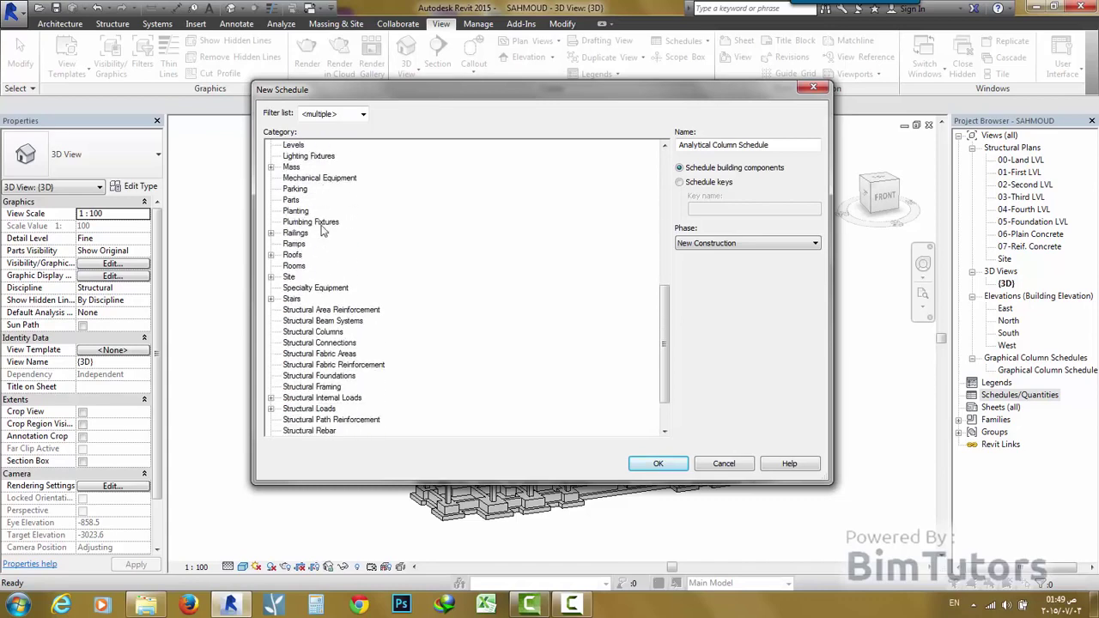
{"action": "scroll", "coordinate": [352, 212], "scroll_direction": "down", "scroll_amount": 2}
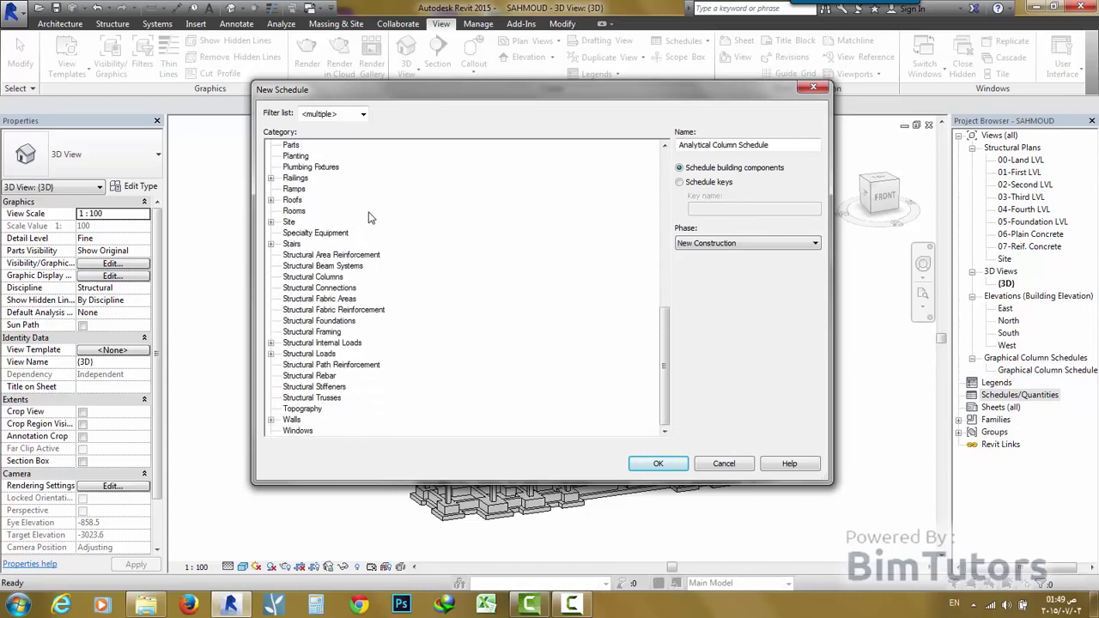
{"action": "left_click", "coordinate": [309, 279]}
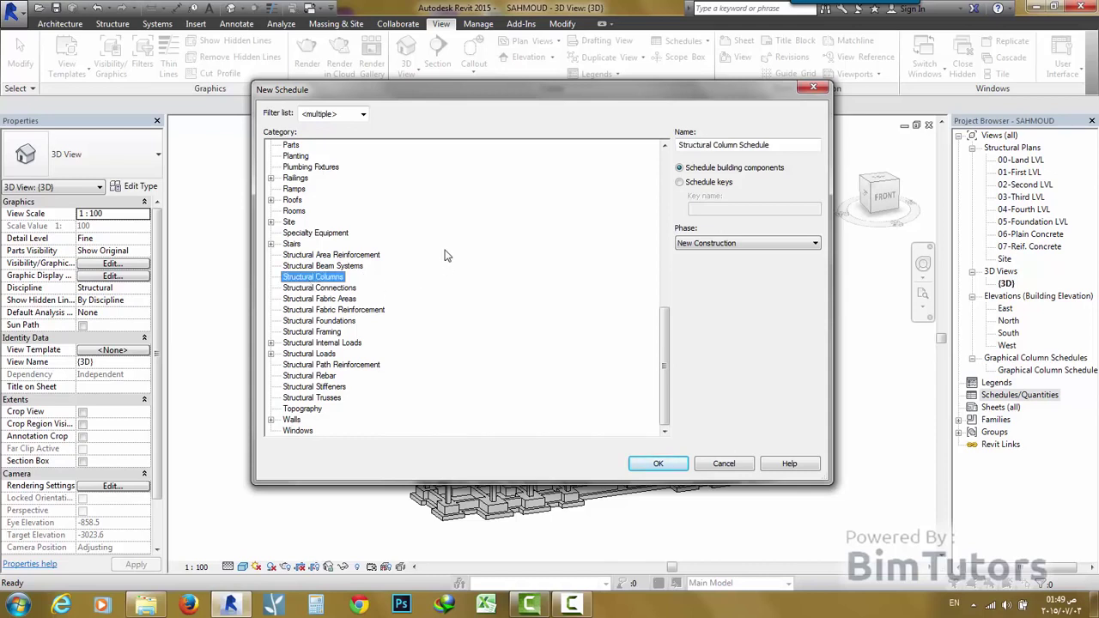
- Choose Structural Foundations, keeping the name Structural Foundation Schedule
{"action": "left_click", "coordinate": [311, 321]}
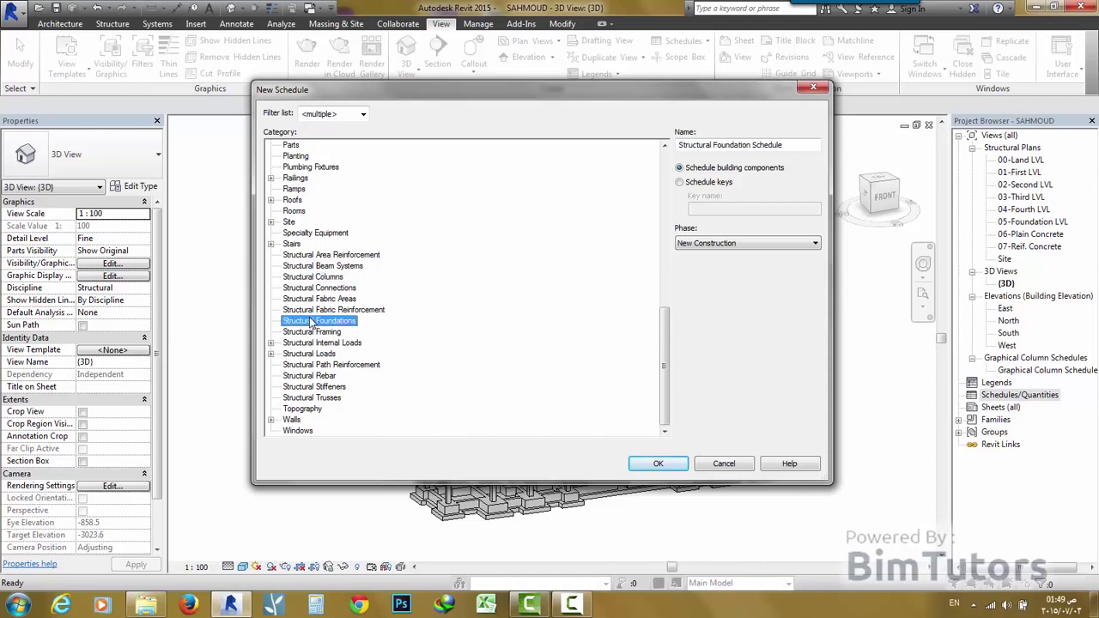
{"action": "left_click", "coordinate": [711, 148]}
{"action": "left_click", "coordinate": [757, 147]}
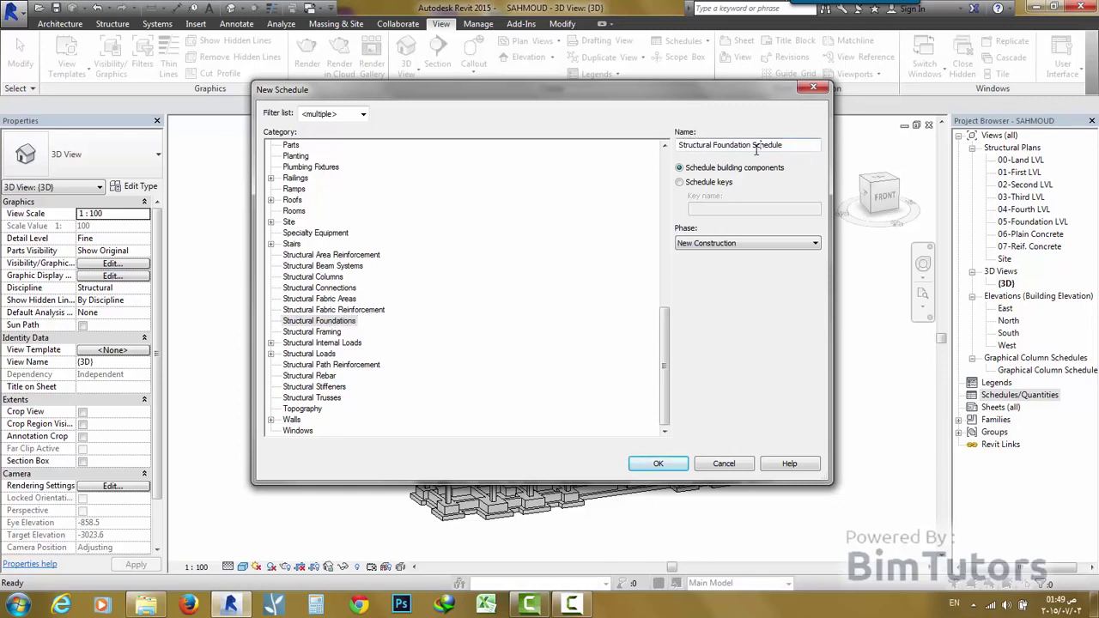
{"action": "left_click_drag", "start_coordinate": [804, 144], "coordinate": [673, 147]}
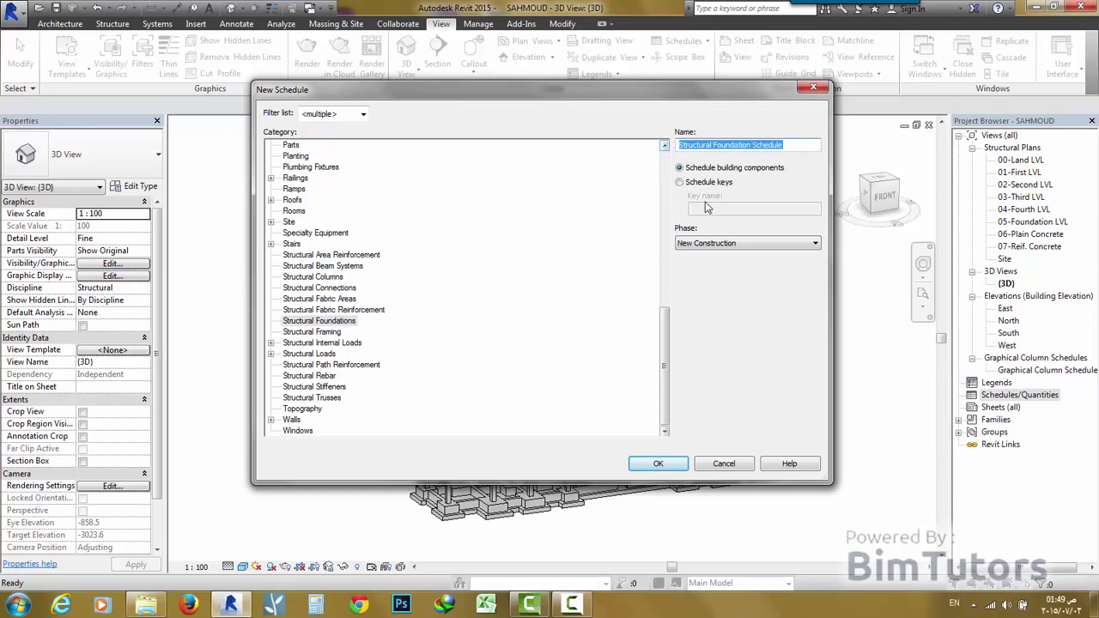
{"action": "left_click", "coordinate": [694, 173]}
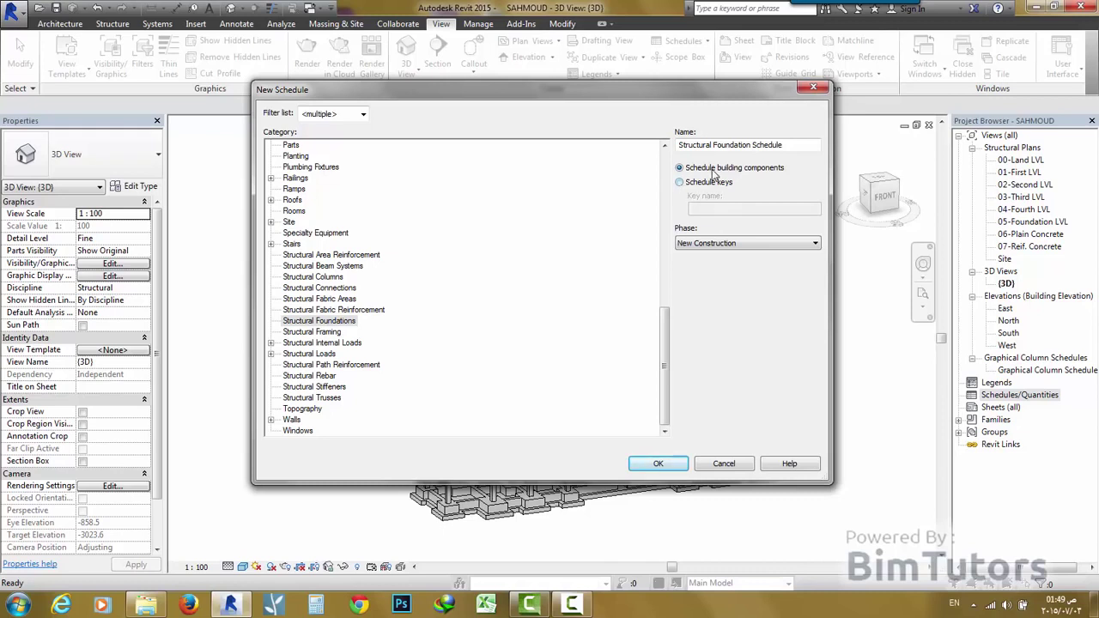
- Keep New Construction as the schedule's phase
{"action": "left_click", "coordinate": [694, 243]}
{"action": "left_click", "coordinate": [736, 245]}
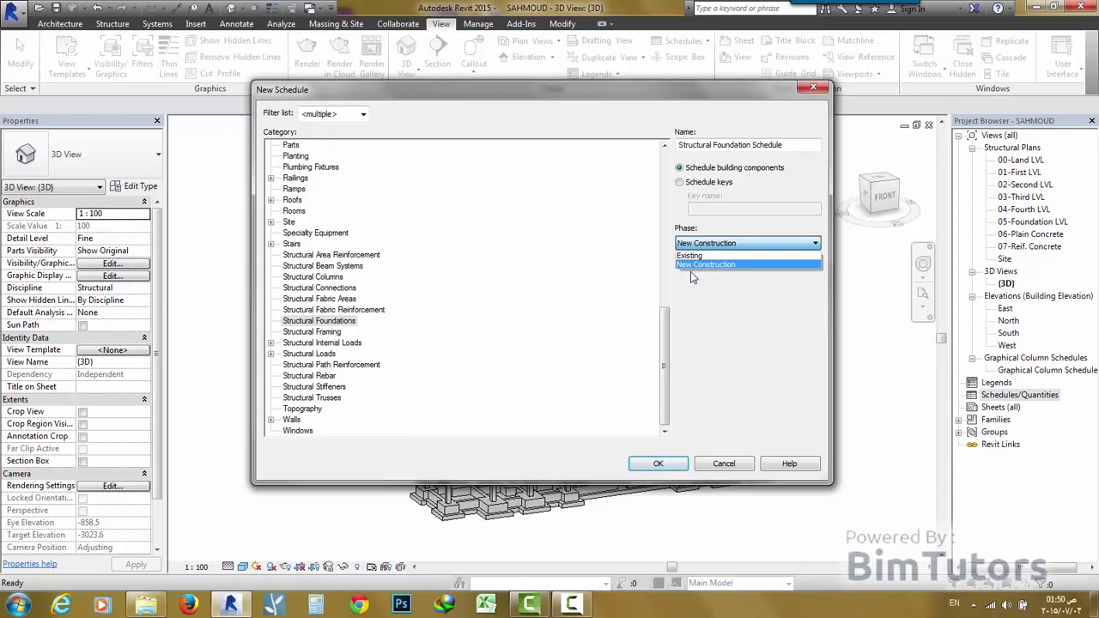
{"action": "left_click", "coordinate": [706, 287]}
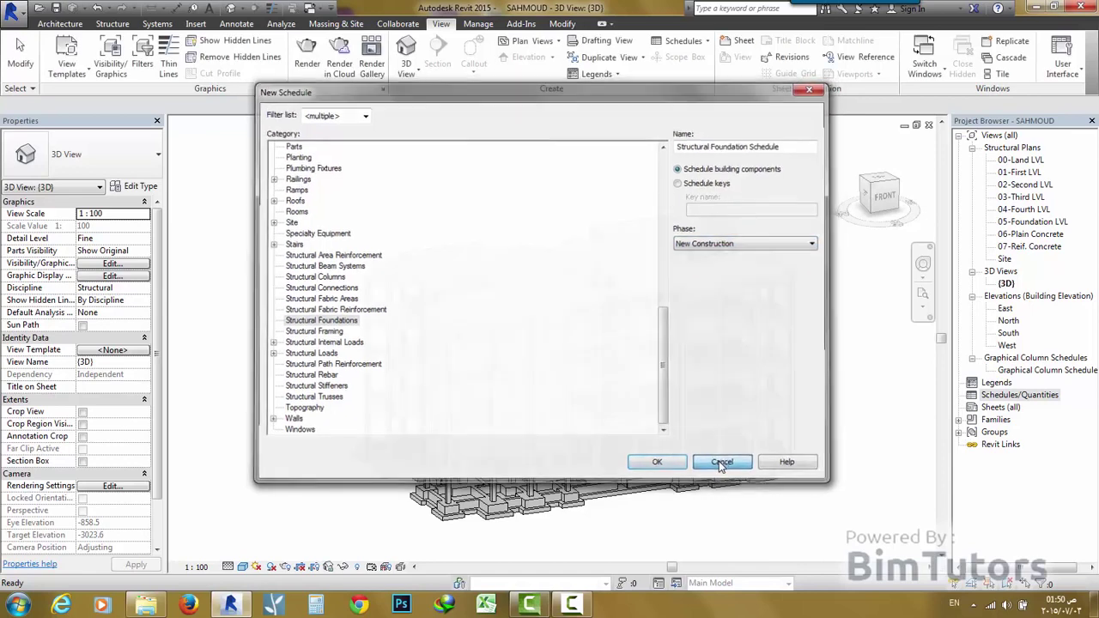
- Cancel the new schedule and inspect a rectangular footing's Phase Created value without changing it
{"action": "left_click", "coordinate": [724, 463]}
{"action": "scroll", "coordinate": [661, 524], "scroll_direction": "up", "scroll_amount": 2}
{"action": "scroll", "coordinate": [645, 499], "scroll_direction": "up", "scroll_amount": 4}
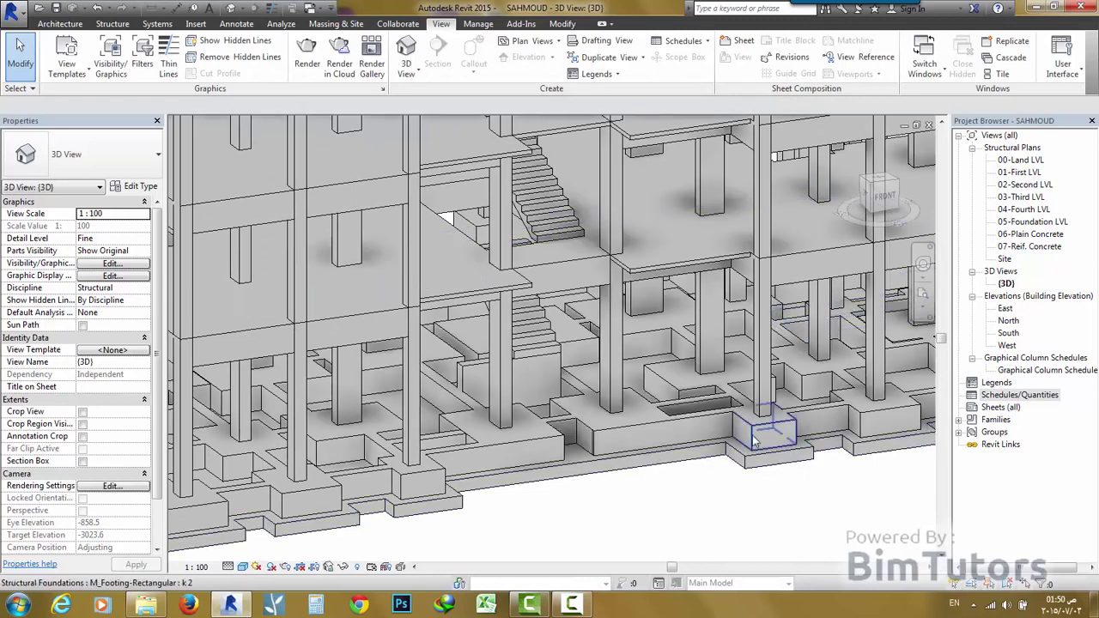
{"action": "left_click", "coordinate": [752, 431]}
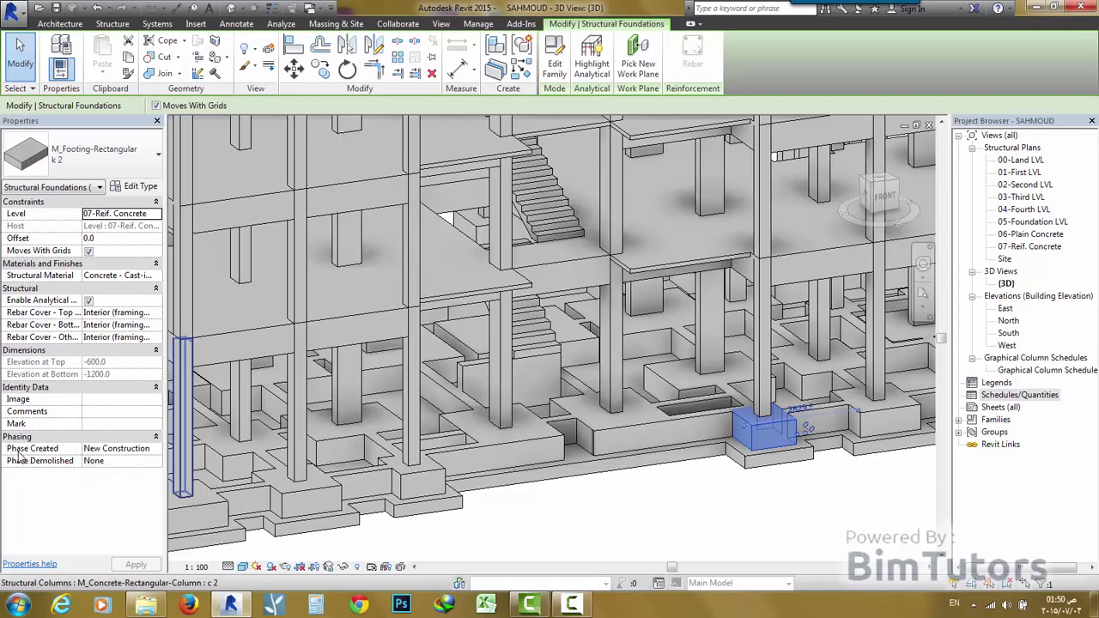
{"action": "left_click", "coordinate": [153, 448]}
{"action": "left_click", "coordinate": [155, 449]}
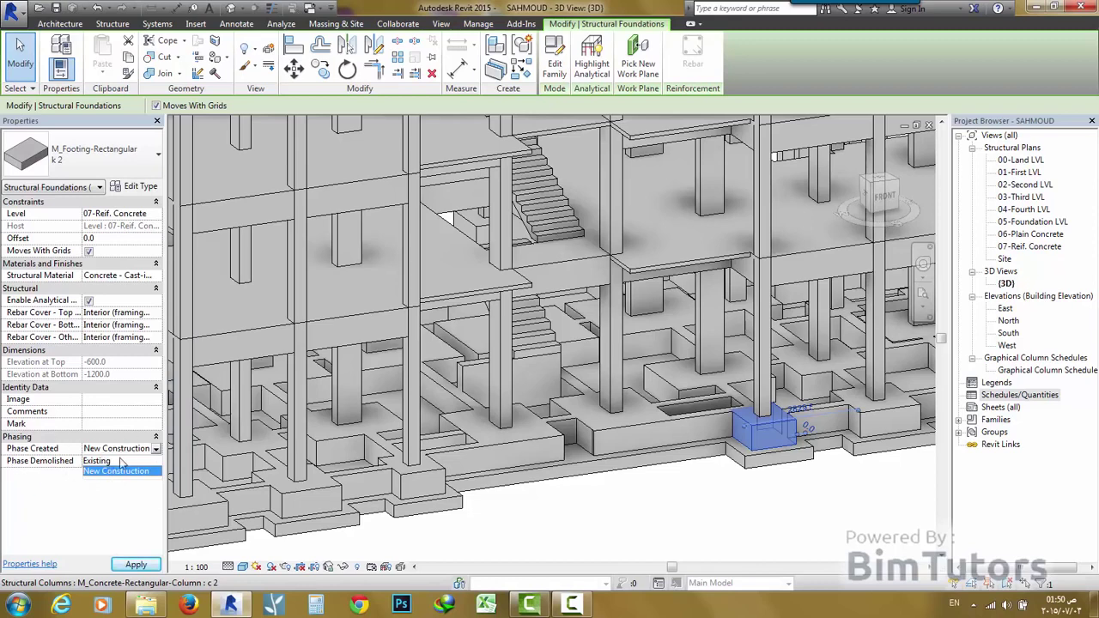
{"action": "left_click", "coordinate": [601, 505]}
{"action": "left_click", "coordinate": [610, 510]}
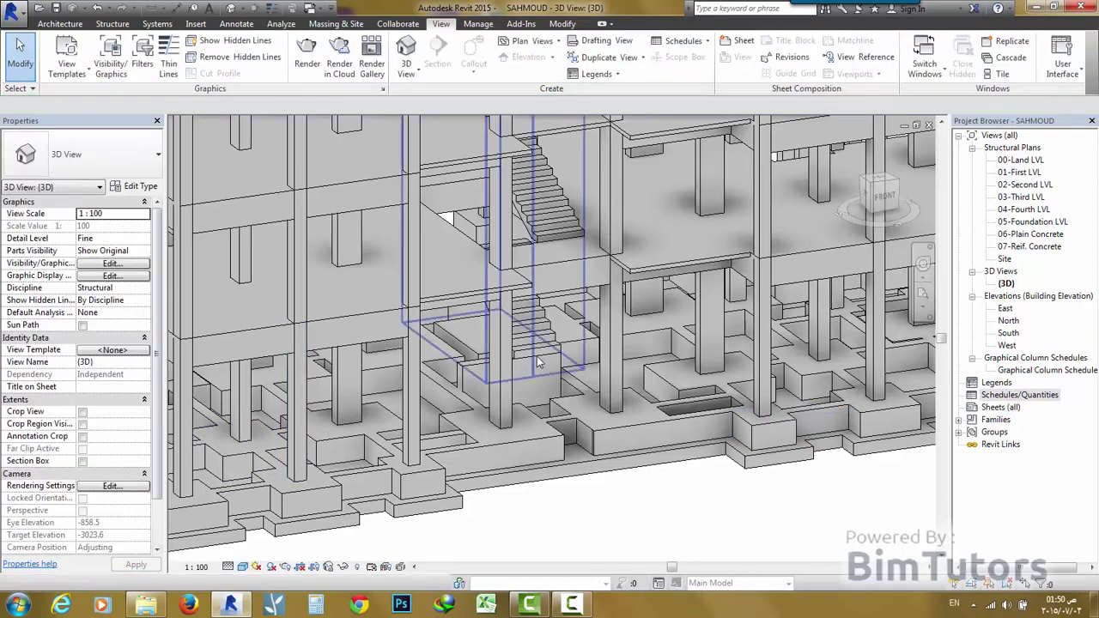
{"action": "scroll", "coordinate": [627, 530], "scroll_direction": "down", "scroll_amount": 5}
{"action": "middle_click_drag", "start_coordinate": [627, 531], "coordinate": [574, 543]}
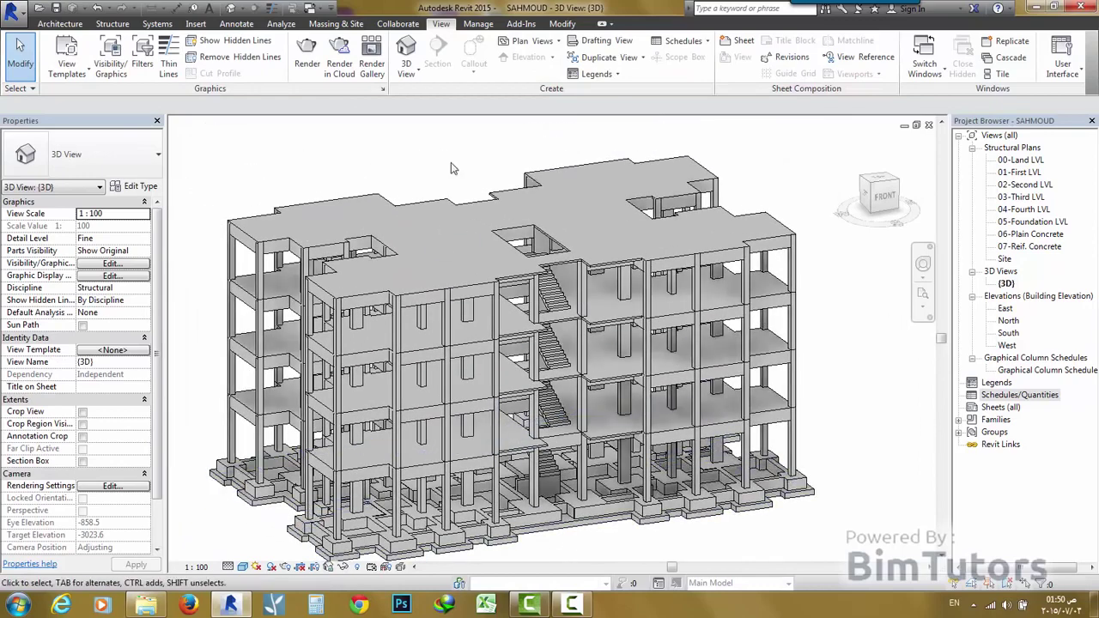
- Start a new Schedule/Quantities with Structural Foundations as the category
{"action": "left_click", "coordinate": [672, 51]}
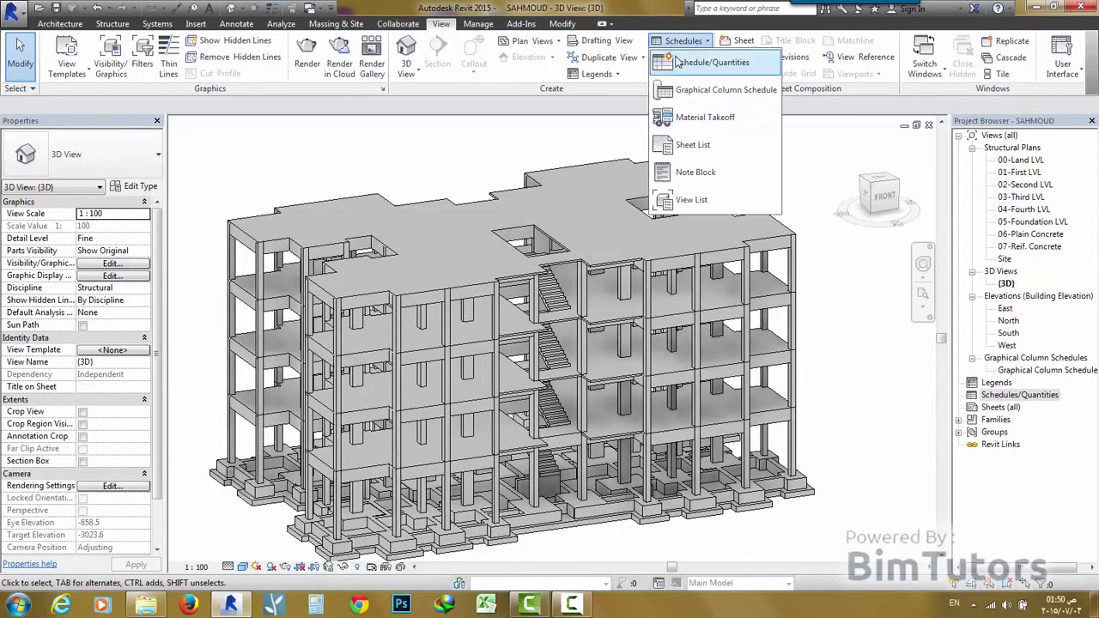
{"action": "left_click", "coordinate": [687, 93]}
{"action": "left_click", "coordinate": [300, 267]}
{"action": "key", "text": "s"}
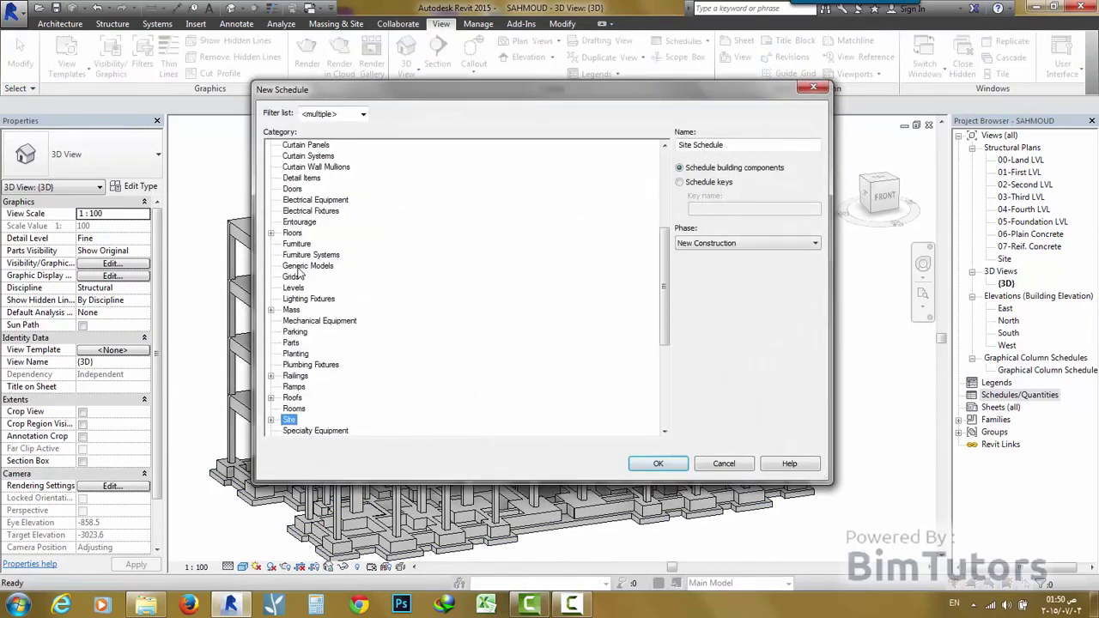
{"action": "scroll", "coordinate": [313, 324], "scroll_direction": "down", "scroll_amount": 3}
{"action": "scroll", "coordinate": [324, 348], "scroll_direction": "down", "scroll_amount": 2}
{"action": "scroll", "coordinate": [335, 333], "scroll_direction": "down", "scroll_amount": 2}
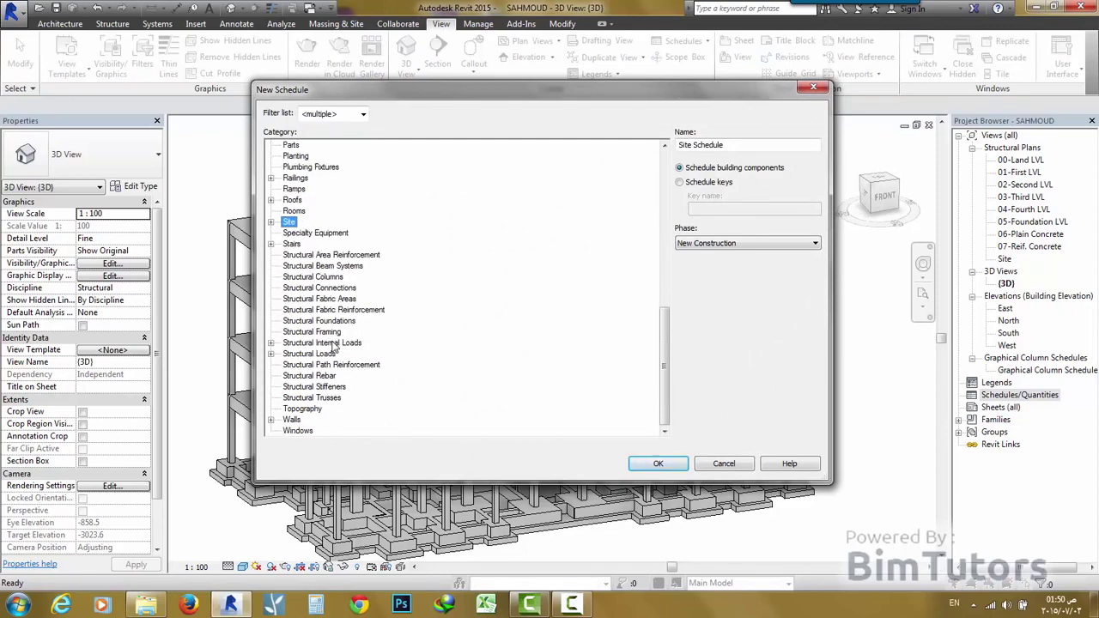
{"action": "left_click", "coordinate": [319, 321]}
{"action": "left_click", "coordinate": [658, 463]}
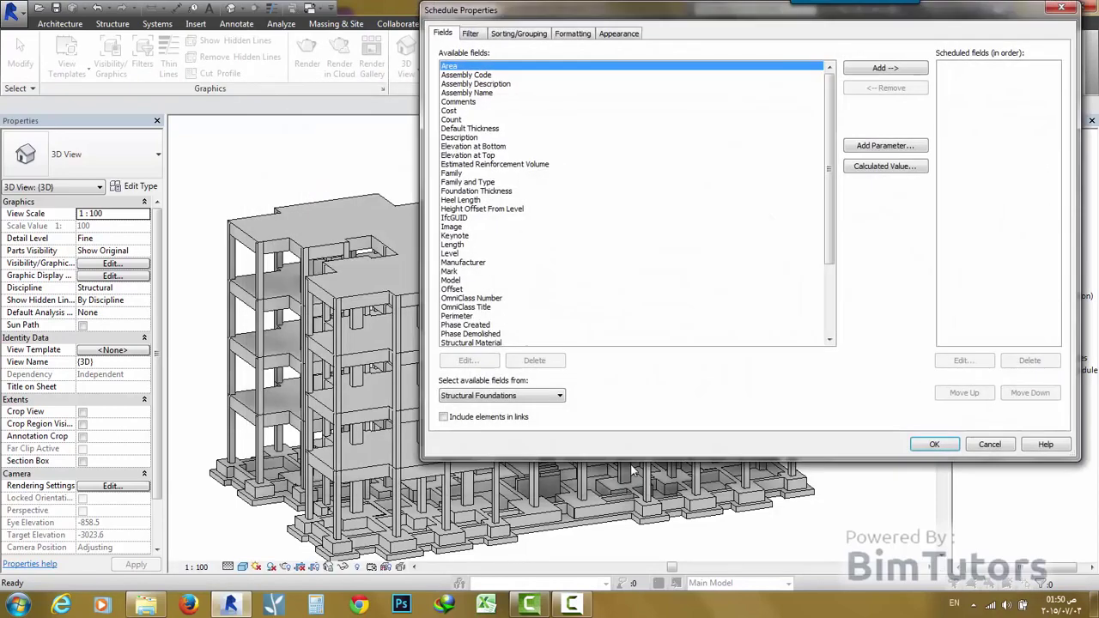
{"action": "mouse_move", "coordinate": [697, 17]}
{"action": "left_mouse_down"}
{"action": "mouse_move", "coordinate": [466, 84]}
{"action": "mouse_move", "coordinate": [474, 67]}
{"action": "left_mouse_up"}
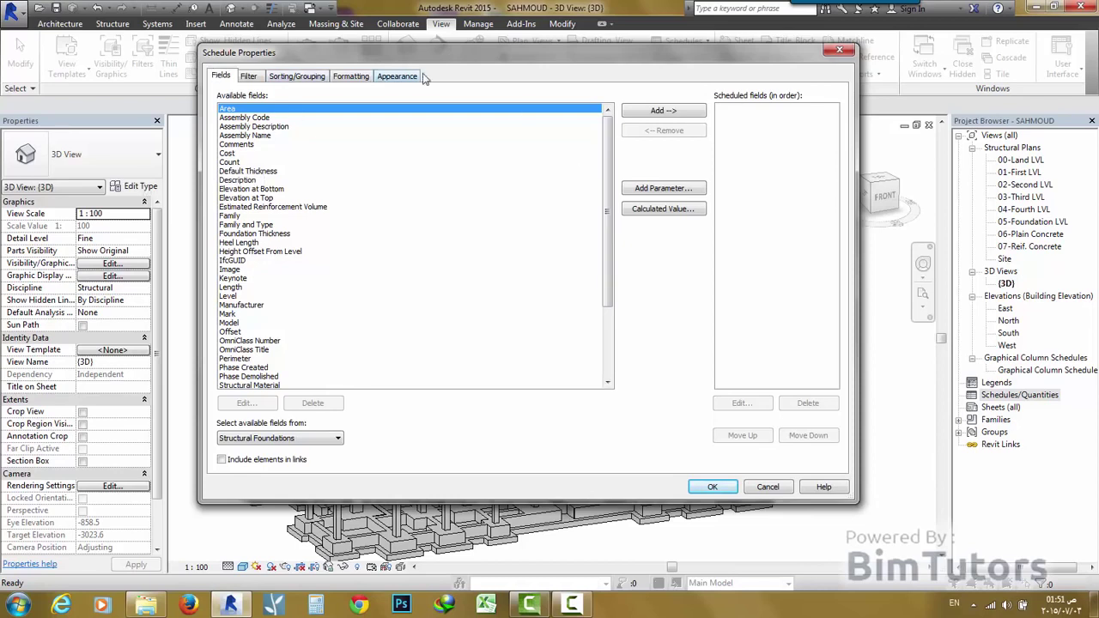
{"action": "left_click", "coordinate": [249, 77]}
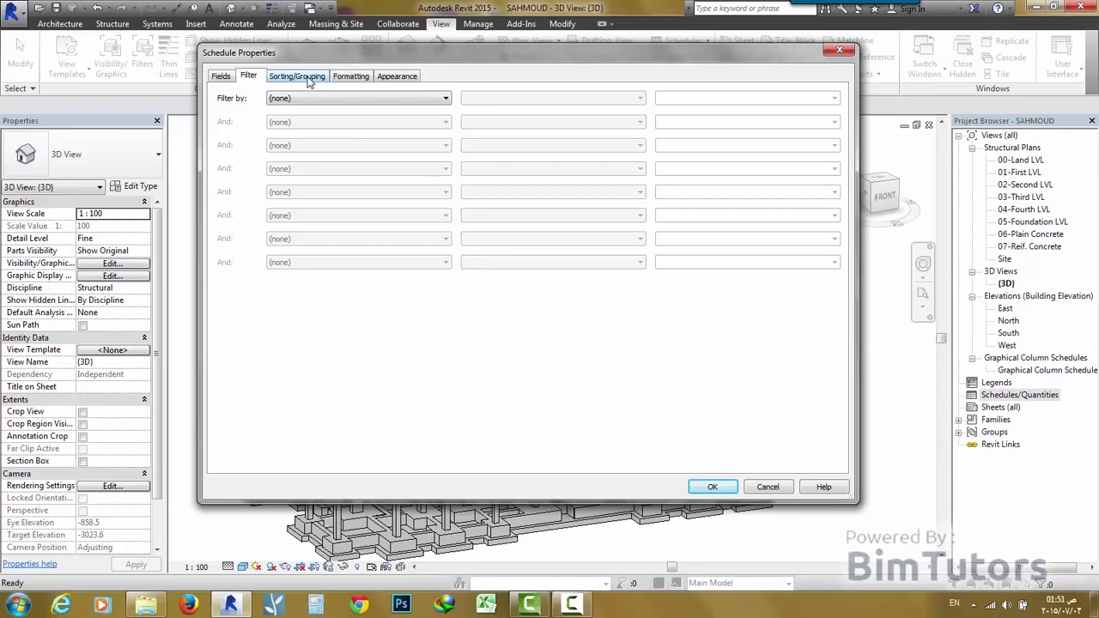
{"action": "left_click", "coordinate": [310, 79]}
{"action": "left_click", "coordinate": [344, 78]}
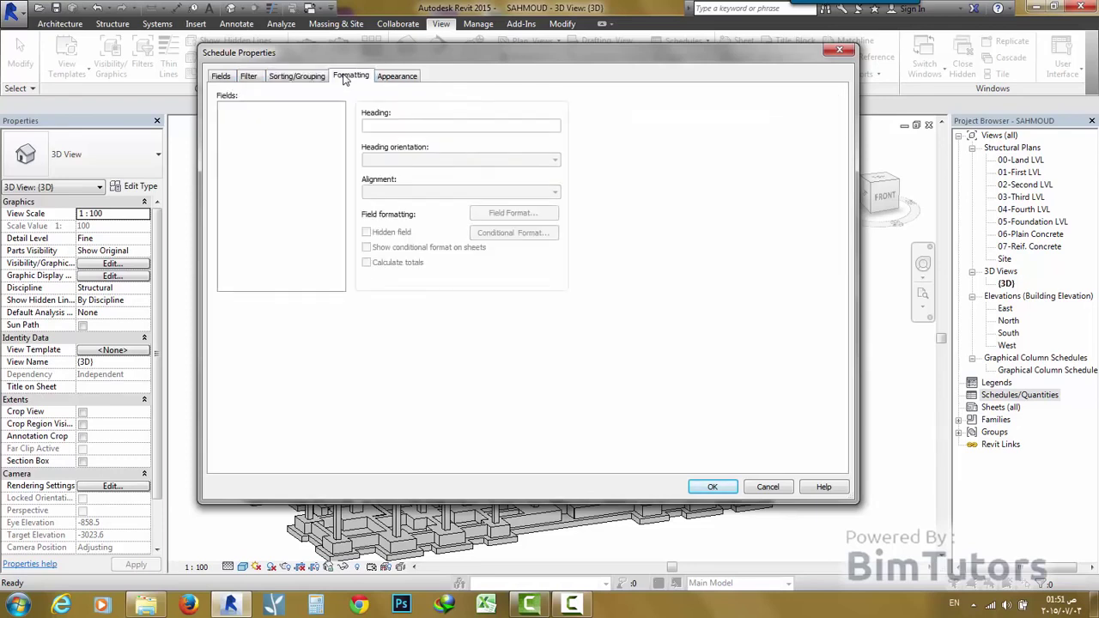
{"action": "left_click", "coordinate": [400, 78]}
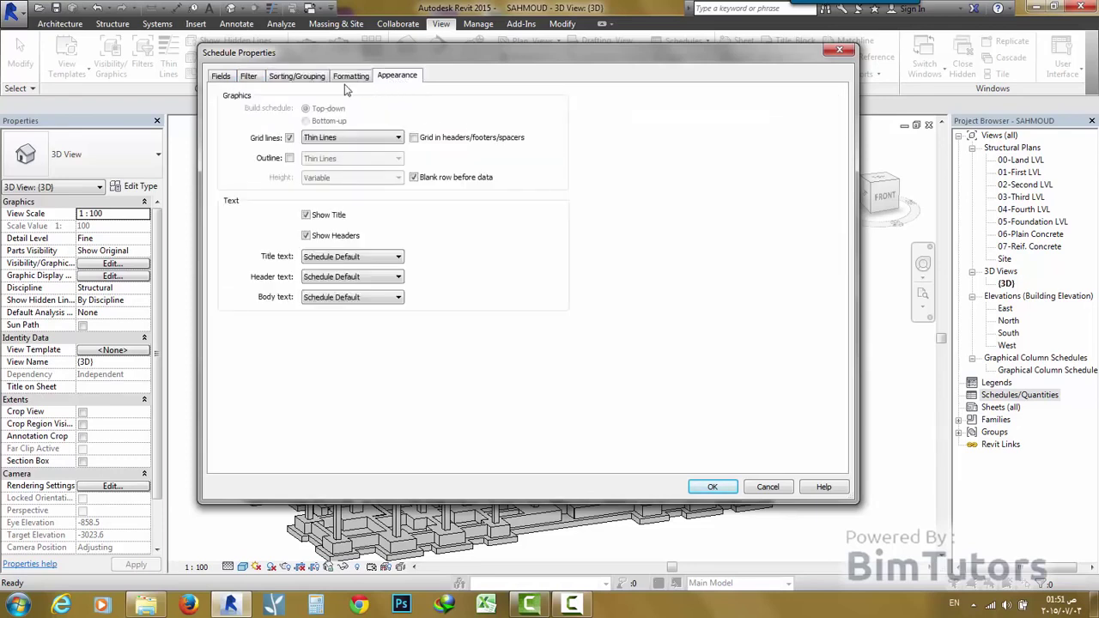
{"action": "left_click", "coordinate": [222, 79]}
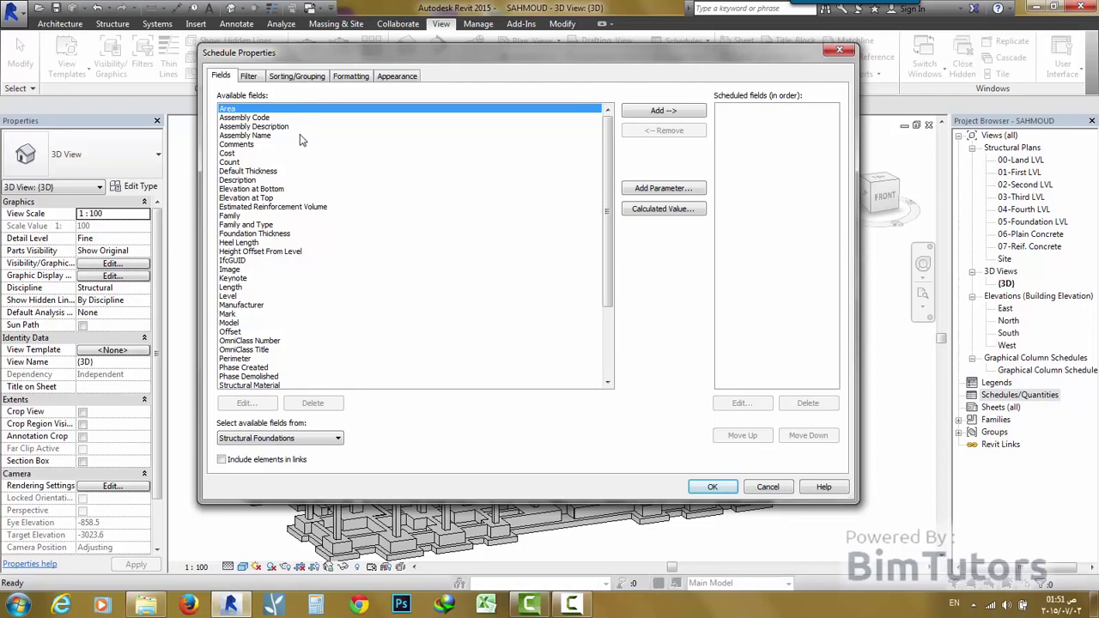
{"action": "left_click", "coordinate": [268, 187]}
{"action": "scroll", "coordinate": [273, 168], "scroll_direction": "down", "scroll_amount": 1}
{"action": "scroll", "coordinate": [273, 166], "scroll_direction": "down", "scroll_amount": 3}
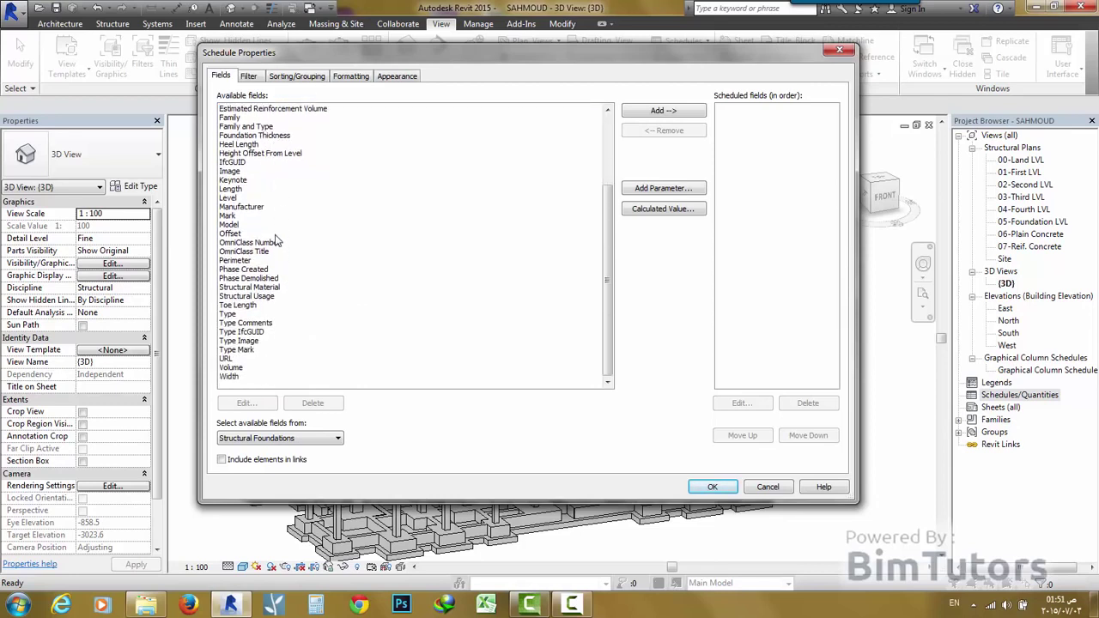
{"action": "scroll", "coordinate": [273, 246], "scroll_direction": "up", "scroll_amount": 1}
{"action": "scroll", "coordinate": [265, 243], "scroll_direction": "up", "scroll_amount": 2}
{"action": "scroll", "coordinate": [265, 244], "scroll_direction": "up", "scroll_amount": 1}
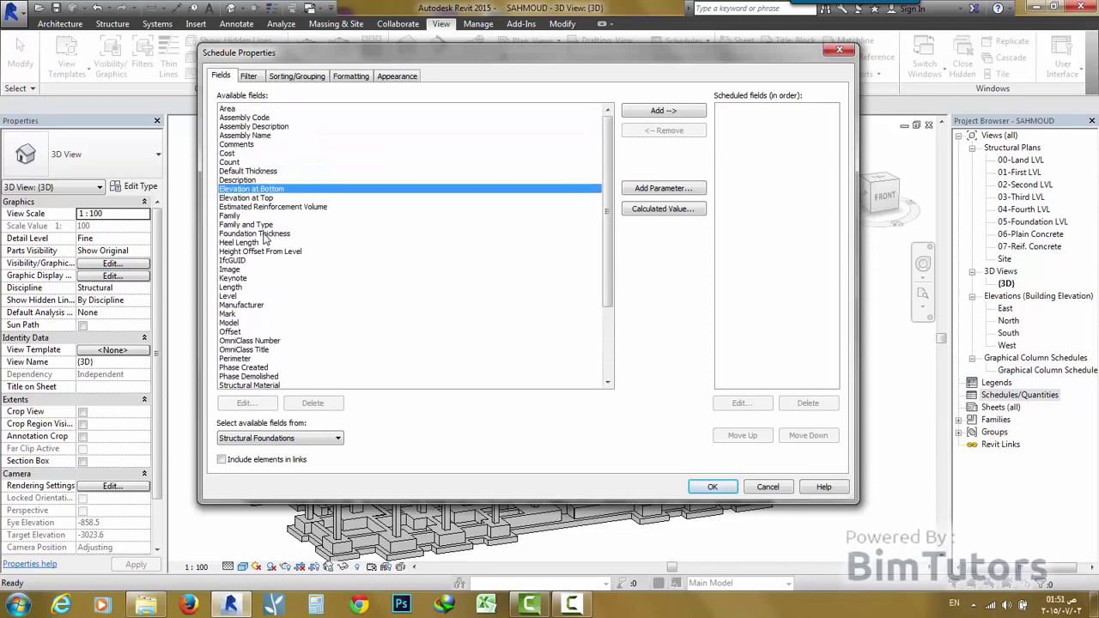
{"action": "left_click", "coordinate": [272, 198]}
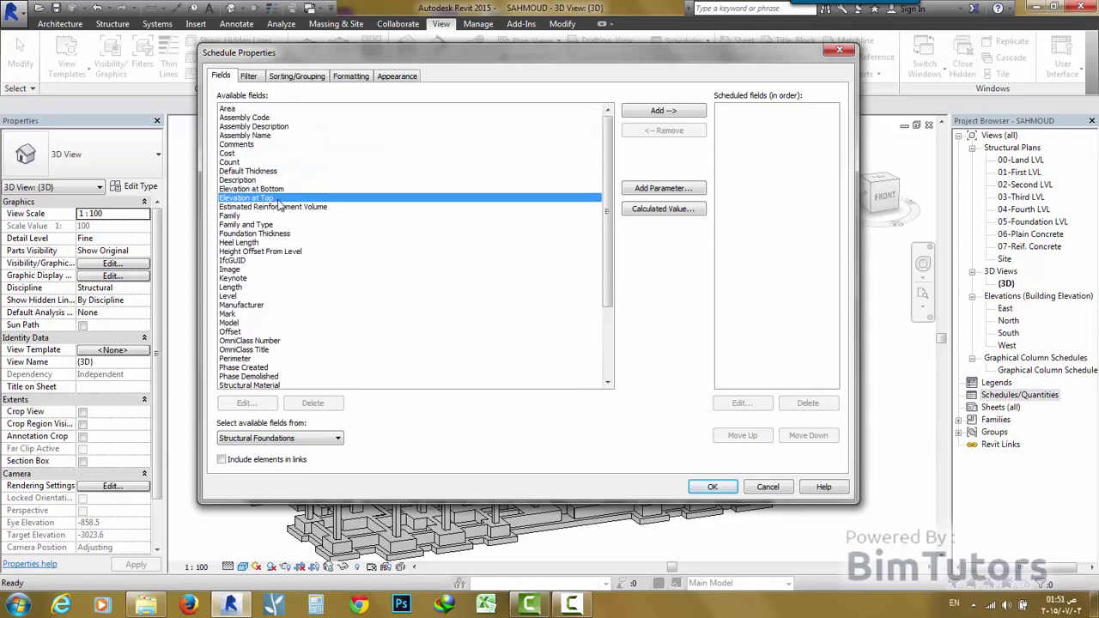
{"action": "key", "text": "t"}
{"action": "scroll", "coordinate": [279, 227], "scroll_direction": "down", "scroll_amount": 3}
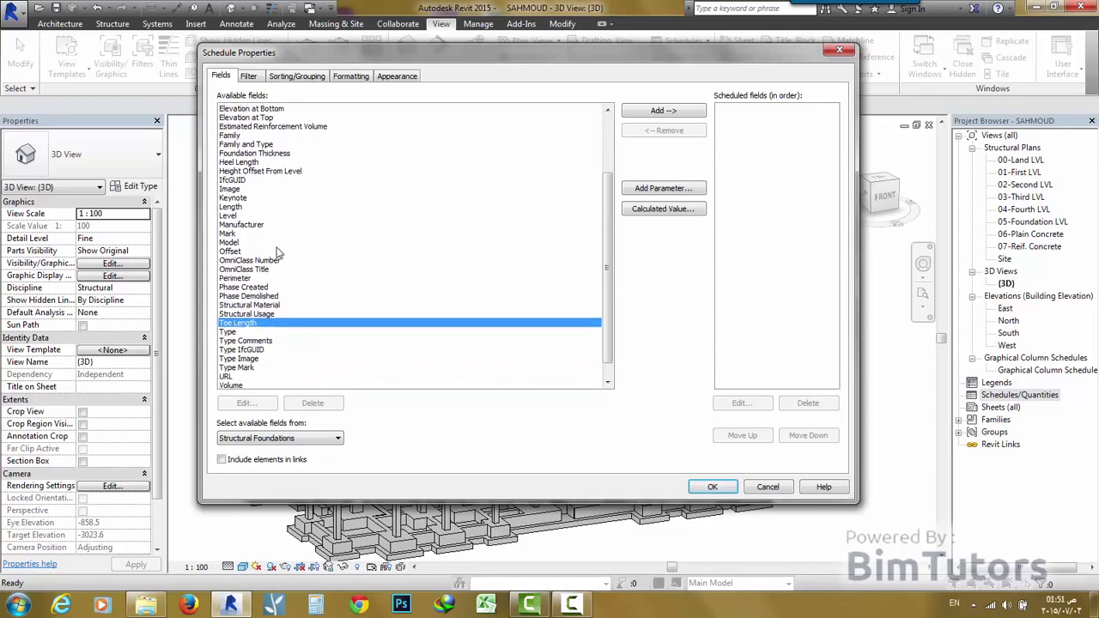
{"action": "left_click", "coordinate": [248, 332]}
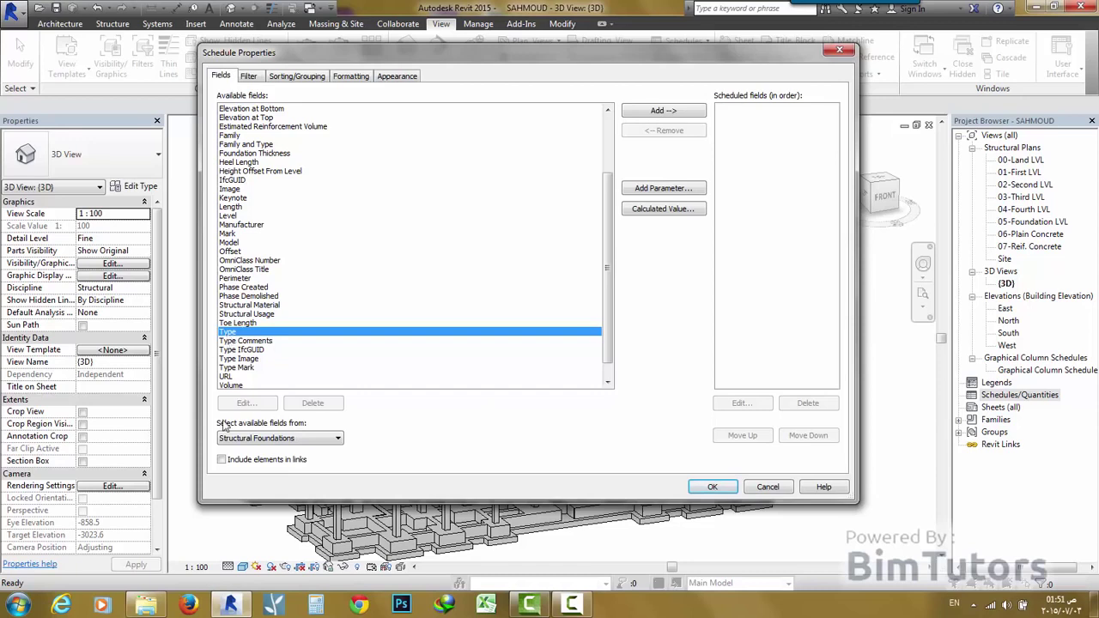
{"action": "left_click", "coordinate": [230, 386]}
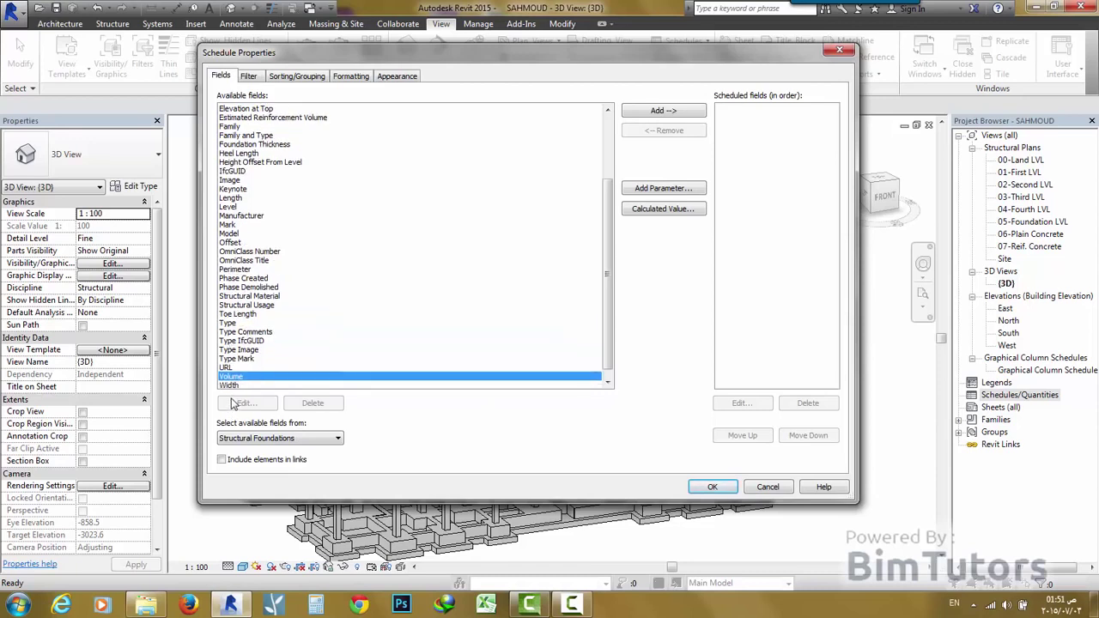
{"action": "left_click", "coordinate": [247, 314]}
{"action": "left_click", "coordinate": [248, 296]}
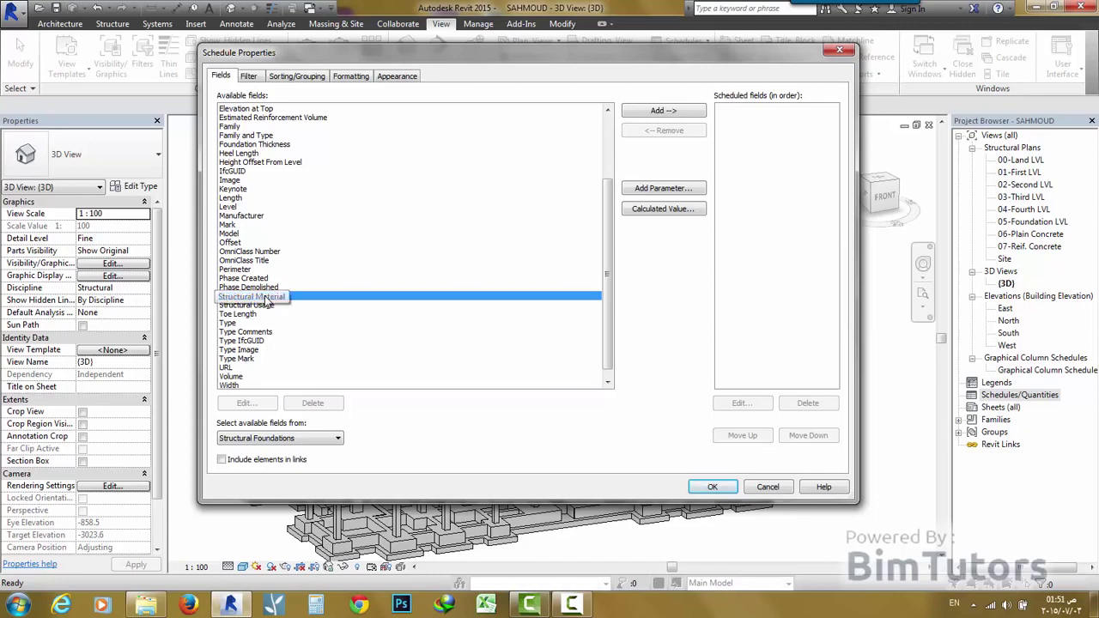
{"action": "scroll", "coordinate": [268, 303], "scroll_direction": "up", "scroll_amount": 1}
{"action": "scroll", "coordinate": [268, 304], "scroll_direction": "up", "scroll_amount": 1}
{"action": "scroll", "coordinate": [266, 306], "scroll_direction": "up", "scroll_amount": 1}
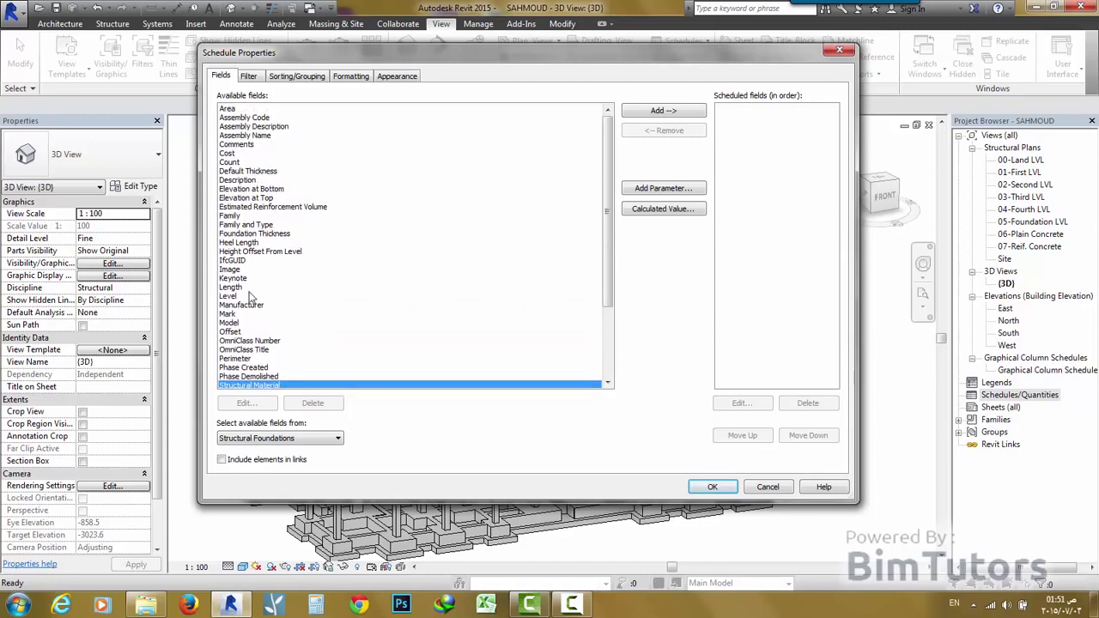
{"action": "left_click", "coordinate": [243, 216]}
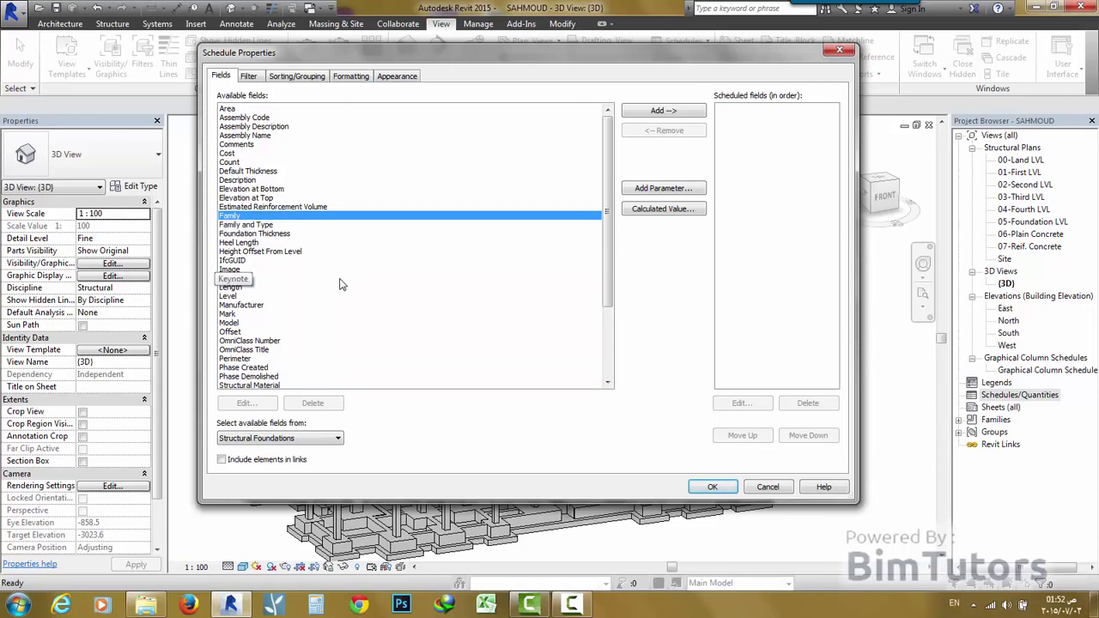
{"action": "scroll", "coordinate": [304, 257], "scroll_direction": "down", "scroll_amount": 1}
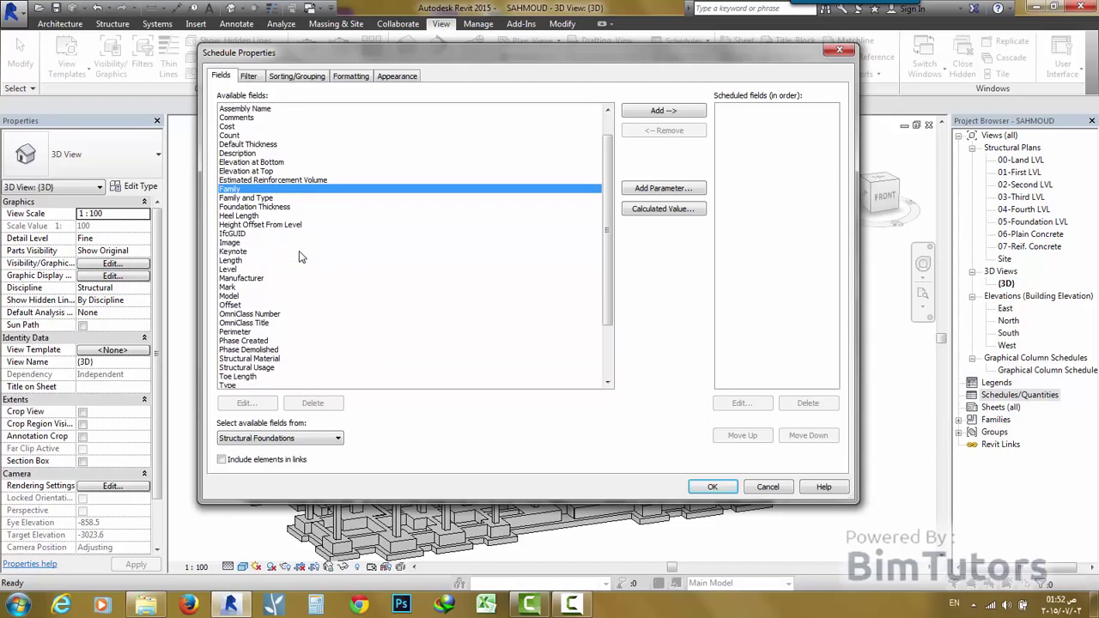
{"action": "left_click", "coordinate": [234, 270]}
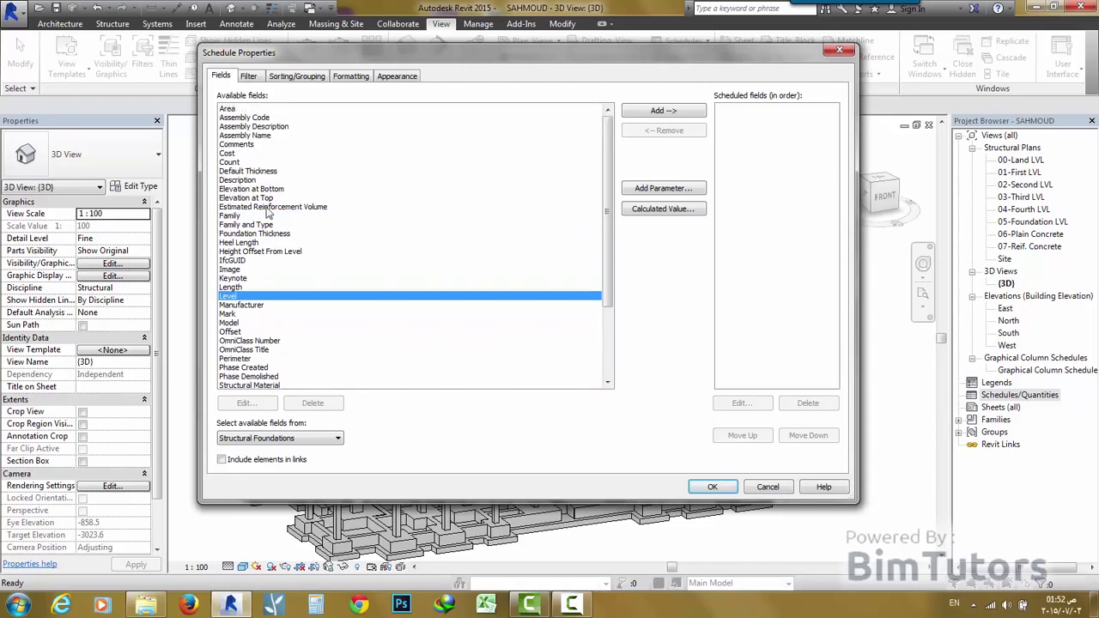
{"action": "scroll", "coordinate": [284, 168], "scroll_direction": "up", "scroll_amount": 1}
{"action": "scroll", "coordinate": [287, 249], "scroll_direction": "down", "scroll_amount": 2}
{"action": "scroll", "coordinate": [275, 318], "scroll_direction": "down", "scroll_amount": 2}
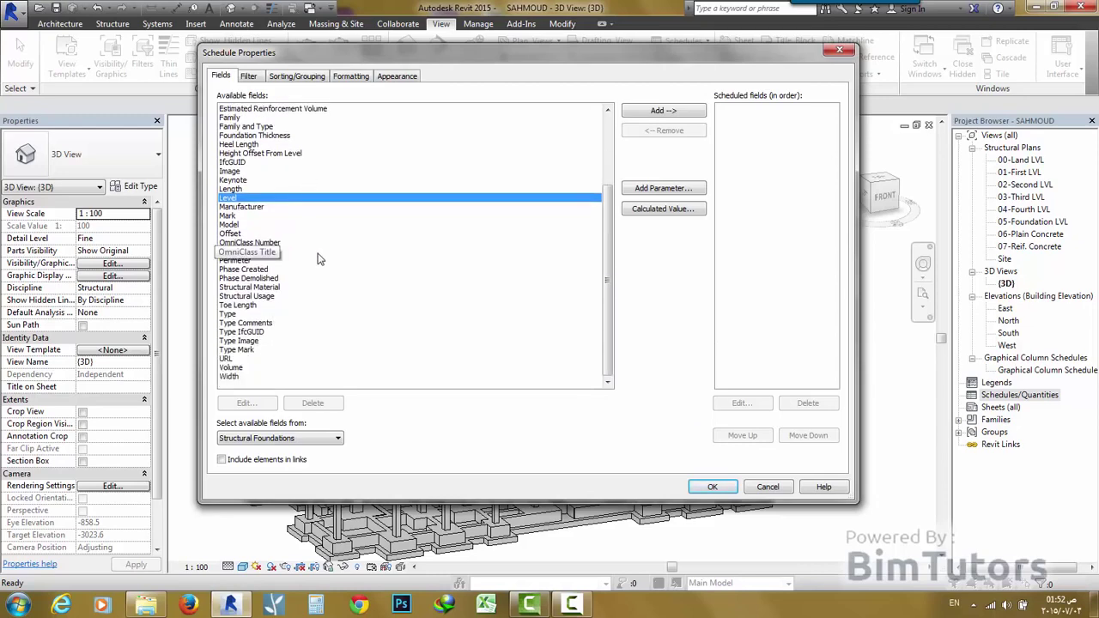
{"action": "scroll", "coordinate": [318, 257], "scroll_direction": "up", "scroll_amount": 2}
{"action": "scroll", "coordinate": [309, 189], "scroll_direction": "up", "scroll_amount": 2}
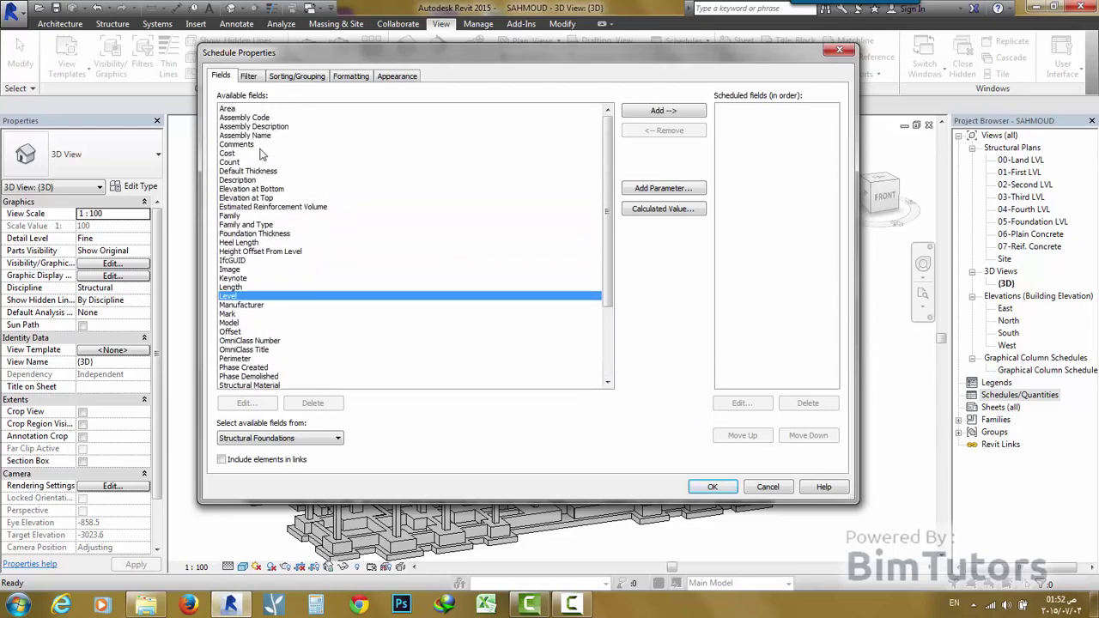
{"action": "scroll", "coordinate": [273, 245], "scroll_direction": "down", "scroll_amount": 2}
{"action": "scroll", "coordinate": [273, 244], "scroll_direction": "down", "scroll_amount": 2}
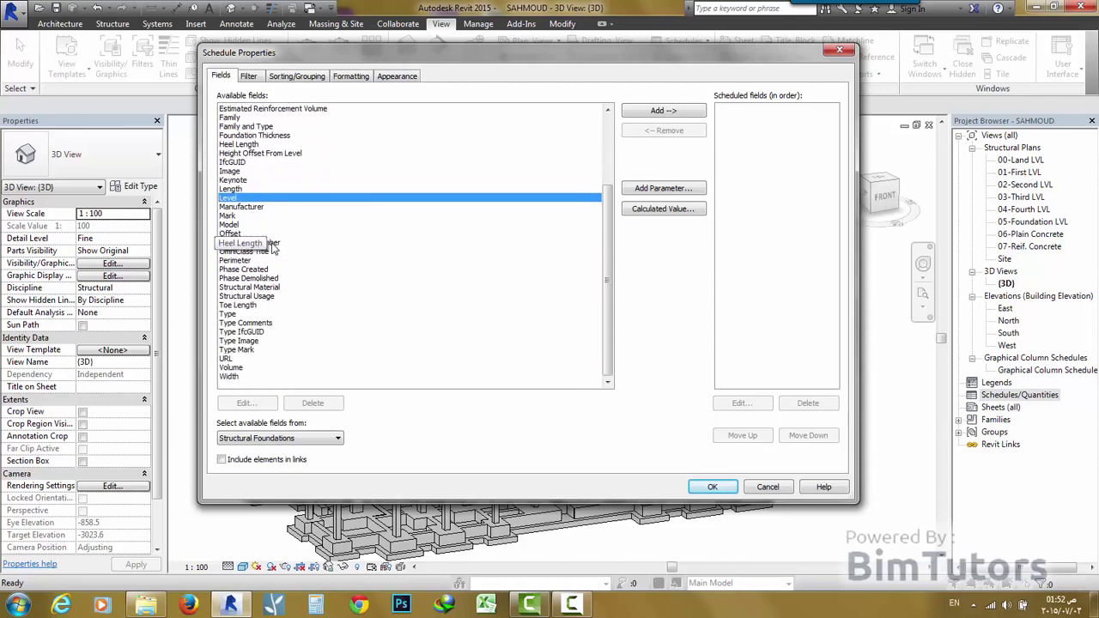
{"action": "left_click", "coordinate": [242, 288]}
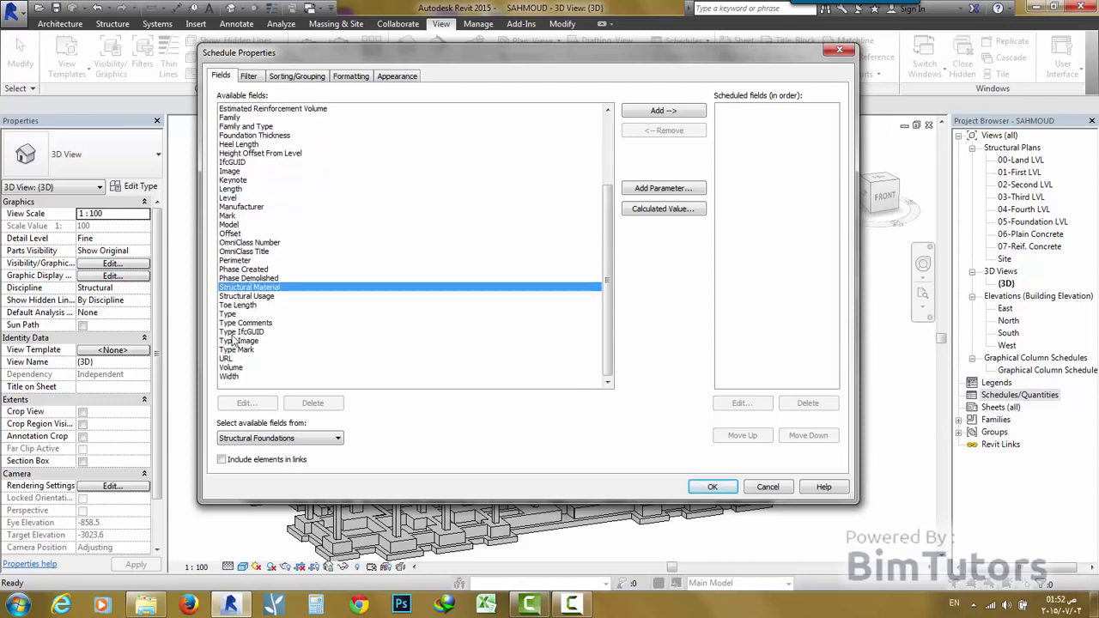
{"action": "left_click", "coordinate": [230, 314]}
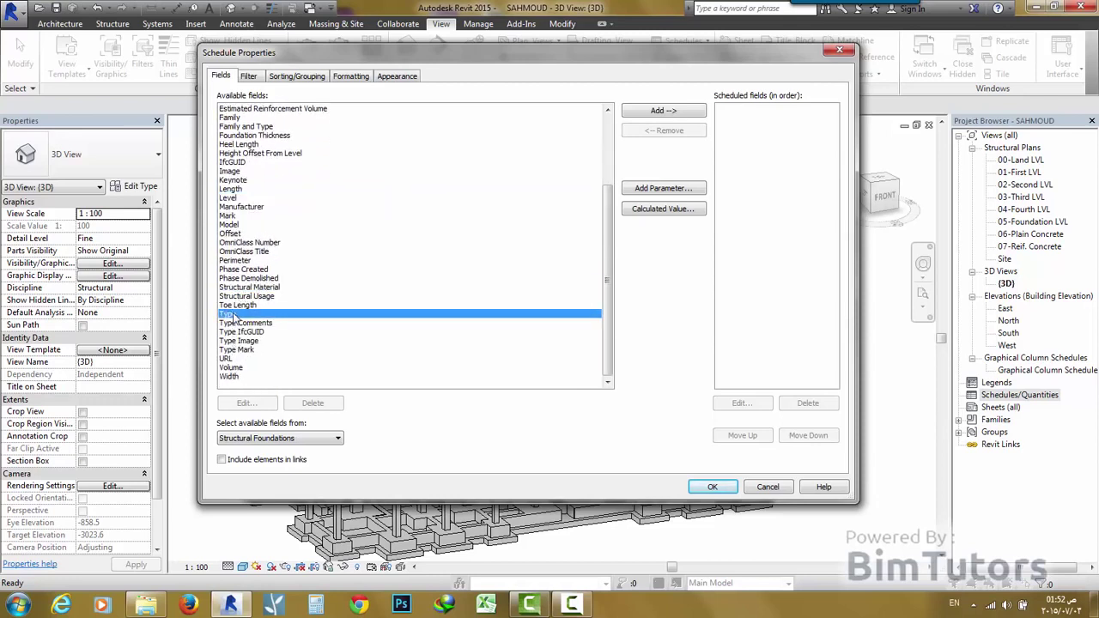
- Add Type, Volume and Family to the scheduled fields
{"action": "left_click", "coordinate": [666, 111]}
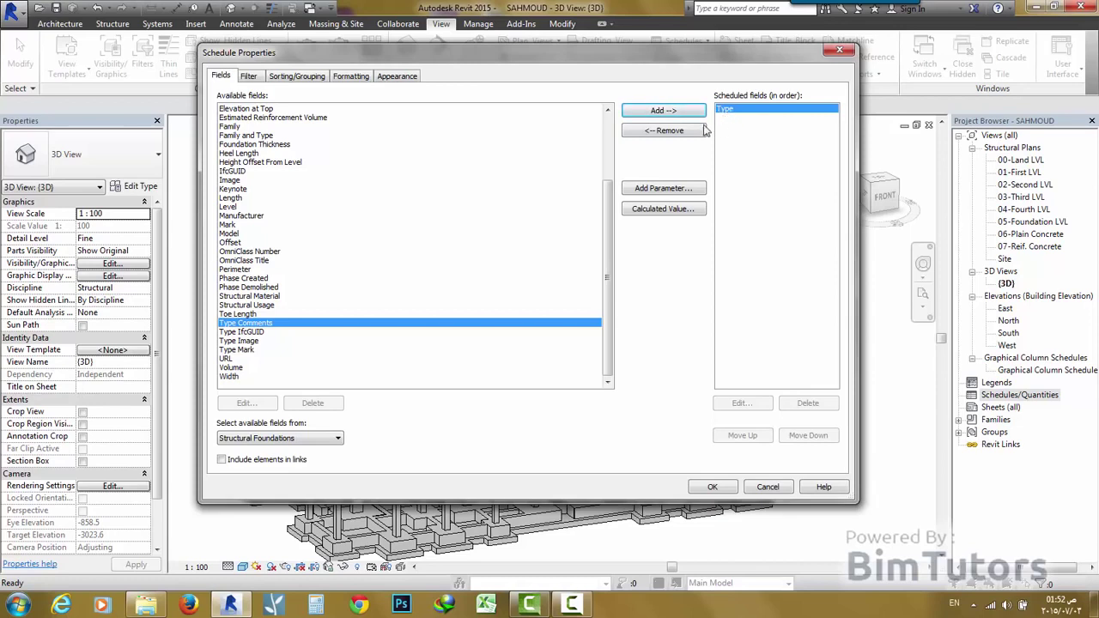
{"action": "left_click", "coordinate": [233, 368]}
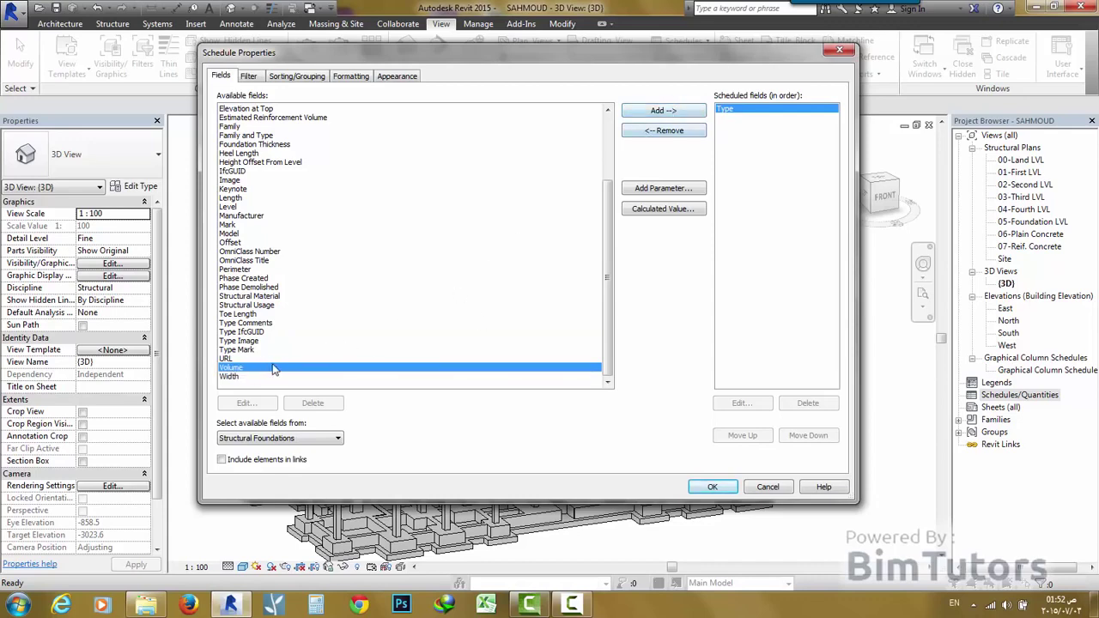
{"action": "double_click", "coordinate": [232, 368]}
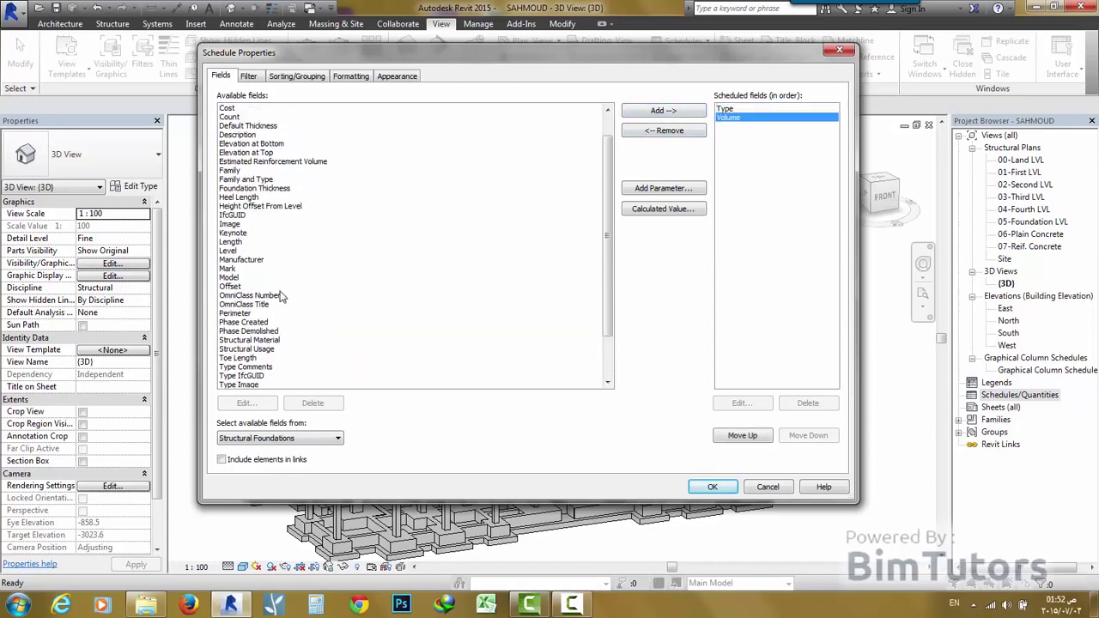
{"action": "scroll", "coordinate": [262, 245], "scroll_direction": "up", "scroll_amount": 4}
{"action": "double_click", "coordinate": [243, 216]}
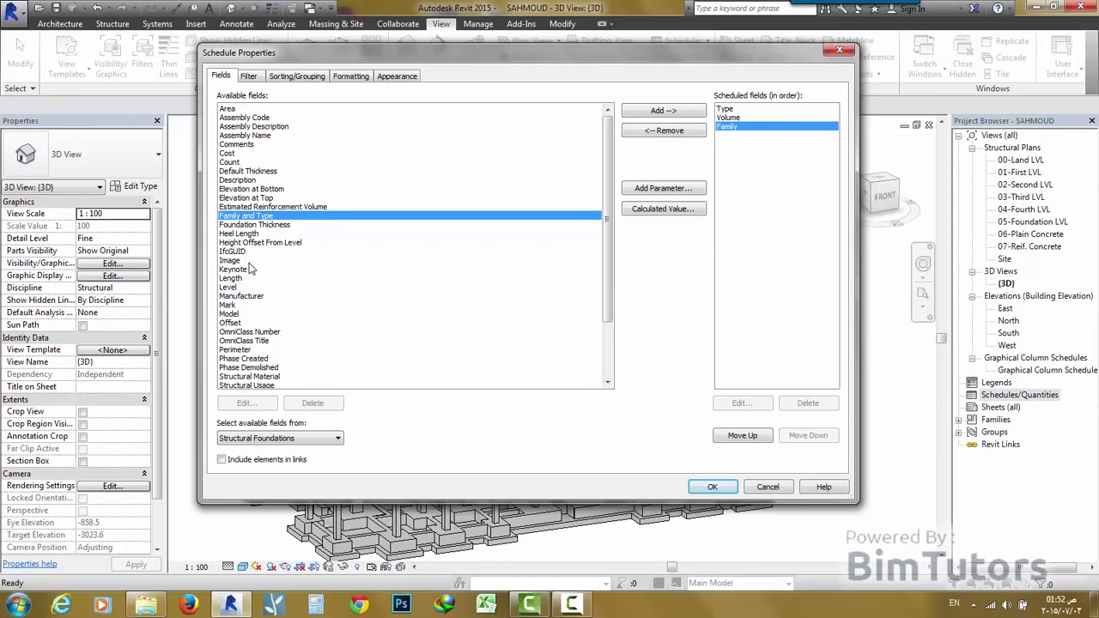
- Add Level and then Phase Created after them
{"action": "scroll", "coordinate": [249, 269], "scroll_direction": "down", "scroll_amount": 1}
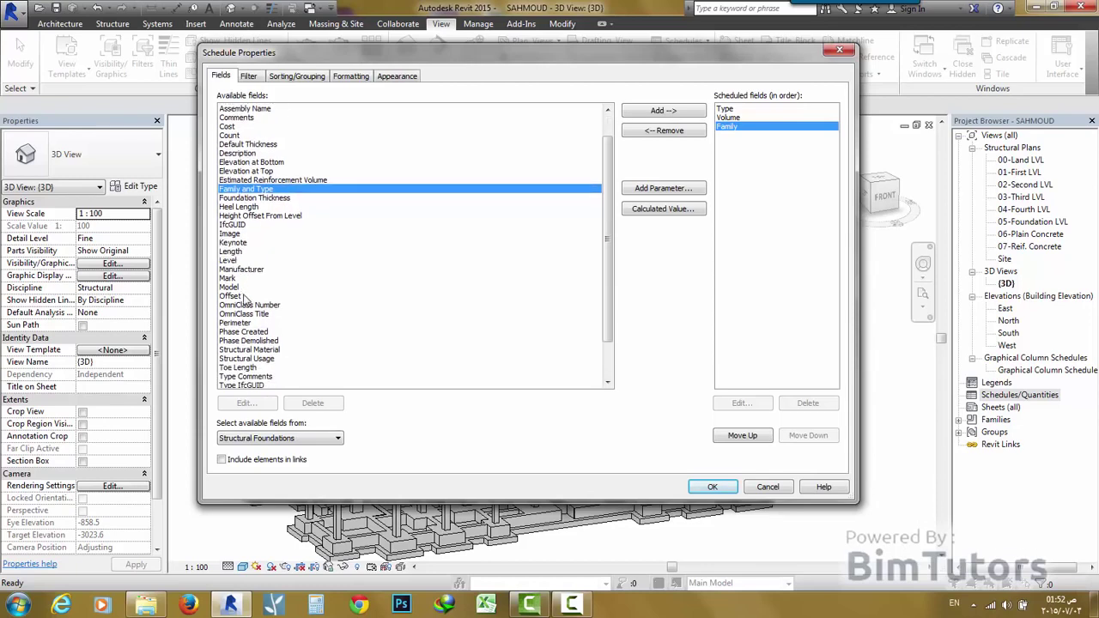
{"action": "scroll", "coordinate": [249, 299], "scroll_direction": "down", "scroll_amount": 2}
{"action": "scroll", "coordinate": [249, 298], "scroll_direction": "down", "scroll_amount": 1}
{"action": "left_click", "coordinate": [249, 288]}
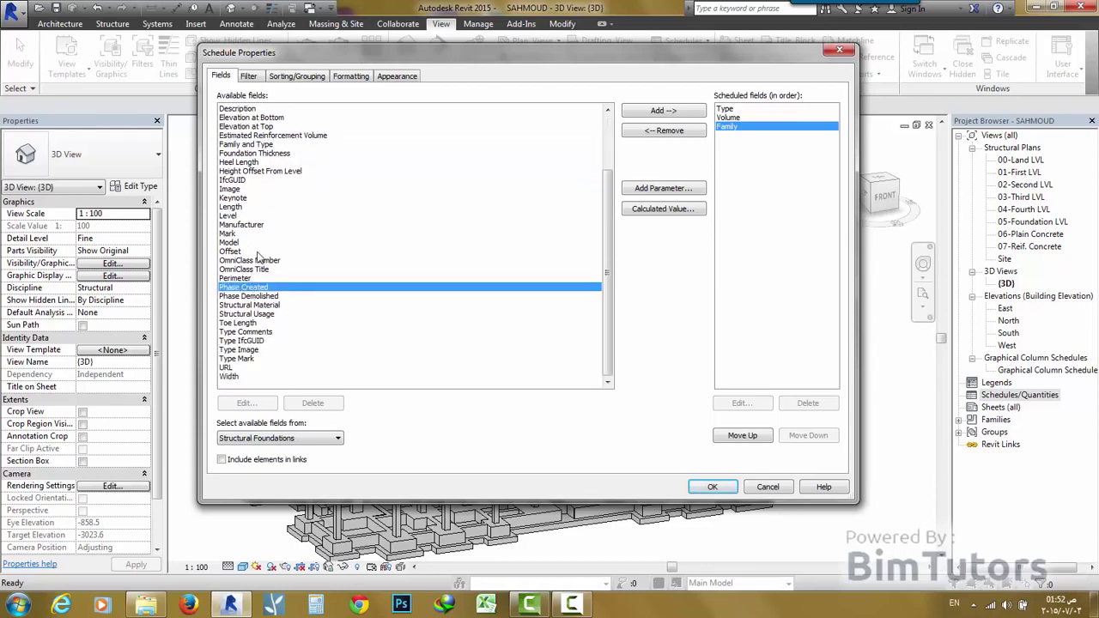
{"action": "left_click", "coordinate": [258, 206]}
{"action": "double_click", "coordinate": [248, 216]}
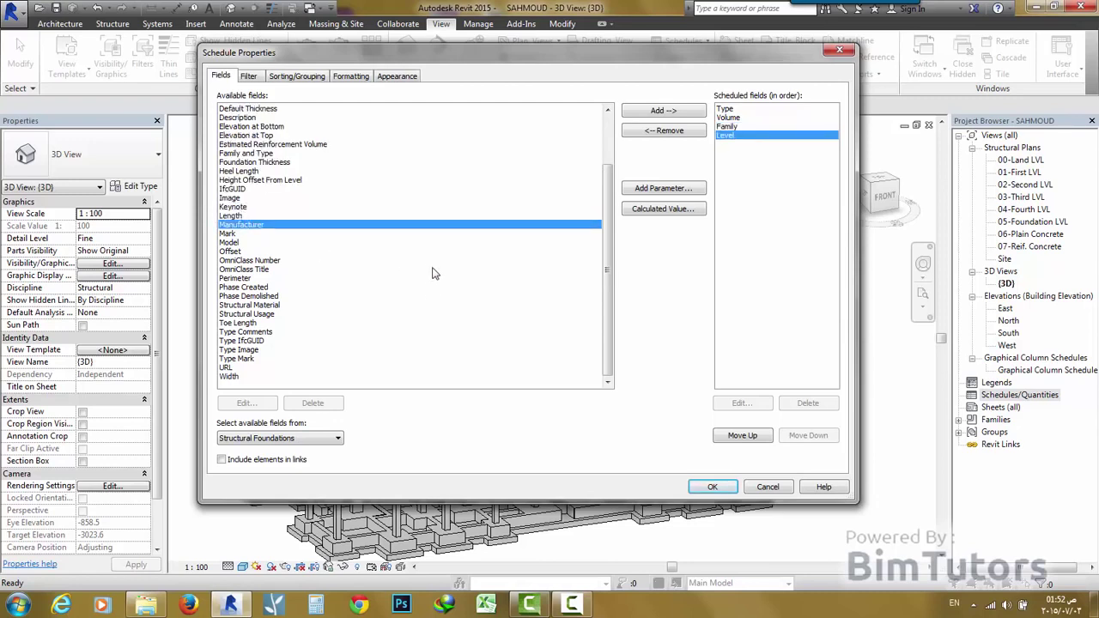
{"action": "double_click", "coordinate": [264, 289]}
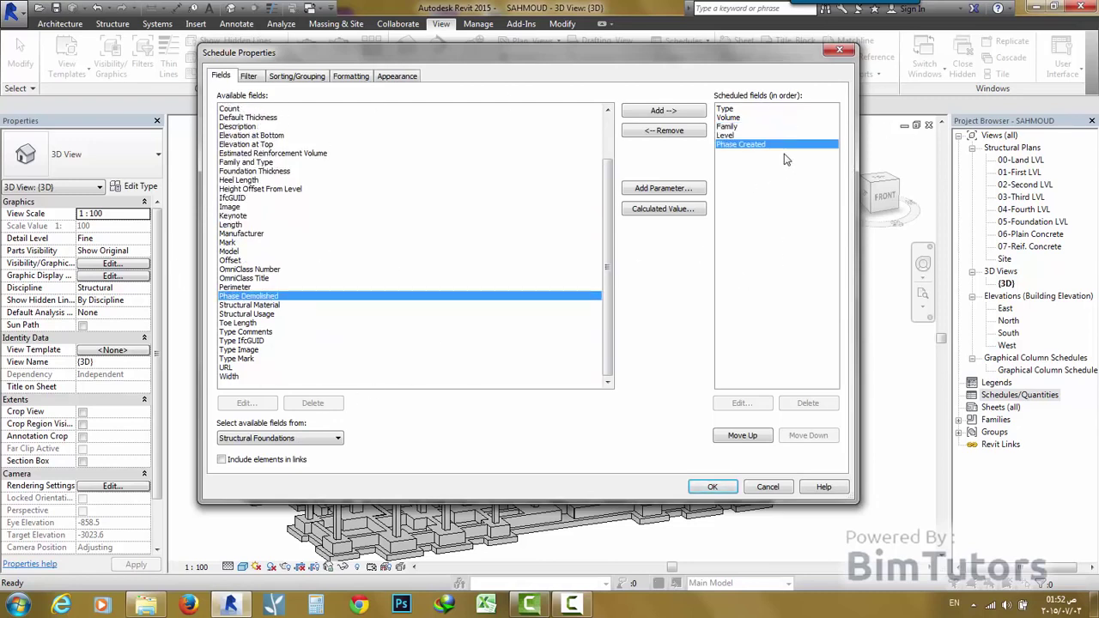
- Remove Phase Created from the scheduled fields
{"action": "left_click", "coordinate": [661, 133]}
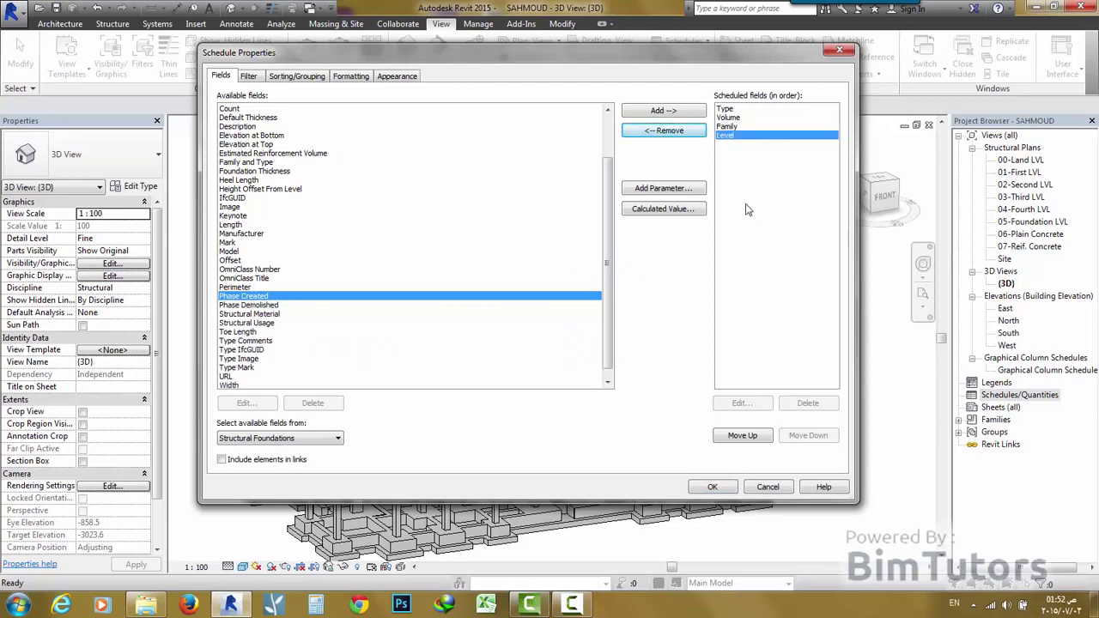
{"action": "left_click", "coordinate": [730, 118]}
{"action": "left_click", "coordinate": [730, 127]}
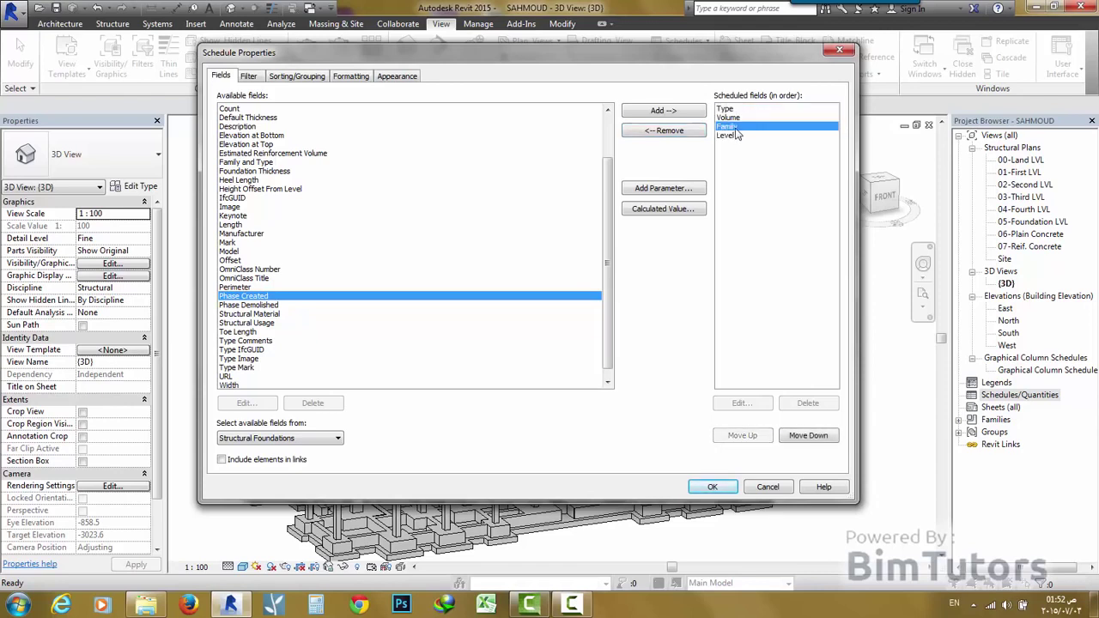
{"action": "left_click", "coordinate": [726, 109]}
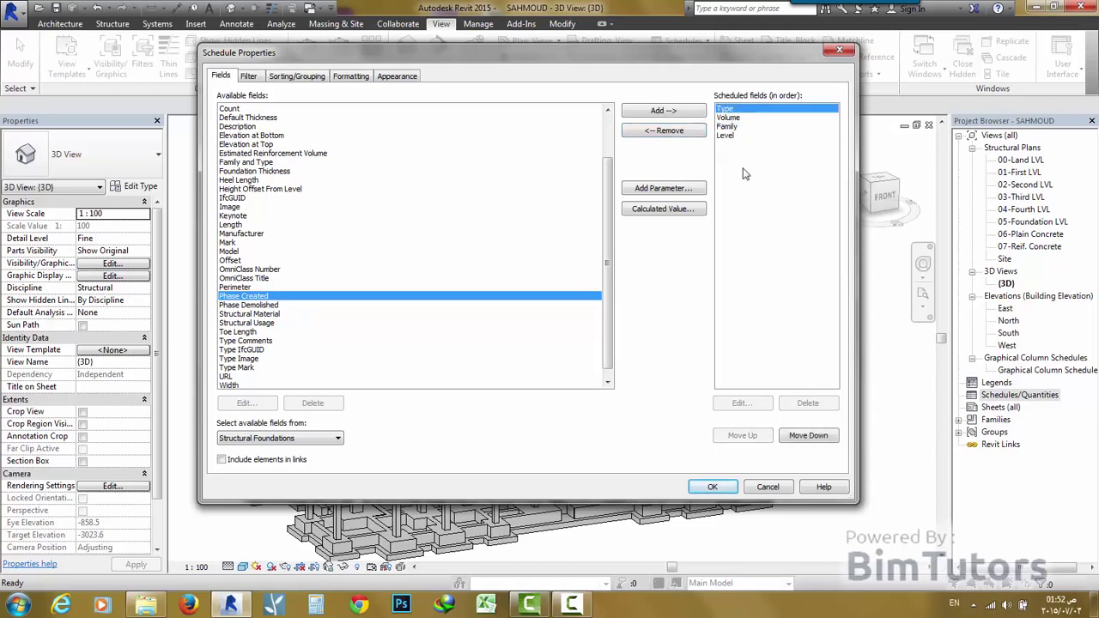
- Check the remaining field order: Type, Volume, Family, Level
{"action": "left_click", "coordinate": [731, 119]}
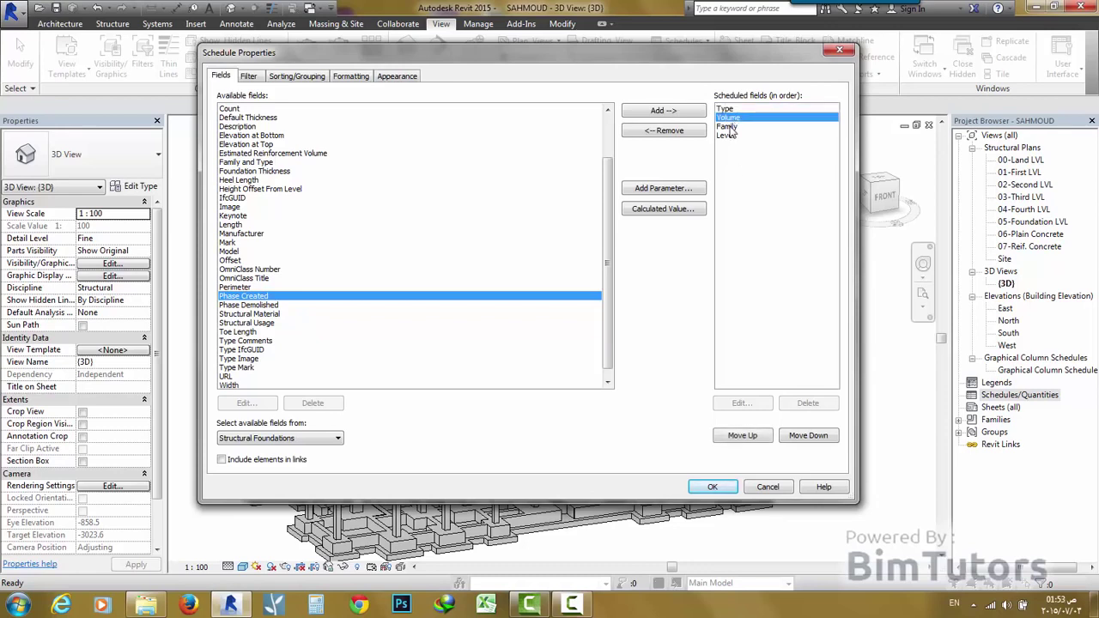
{"action": "left_click", "coordinate": [731, 127]}
{"action": "left_click", "coordinate": [730, 135]}
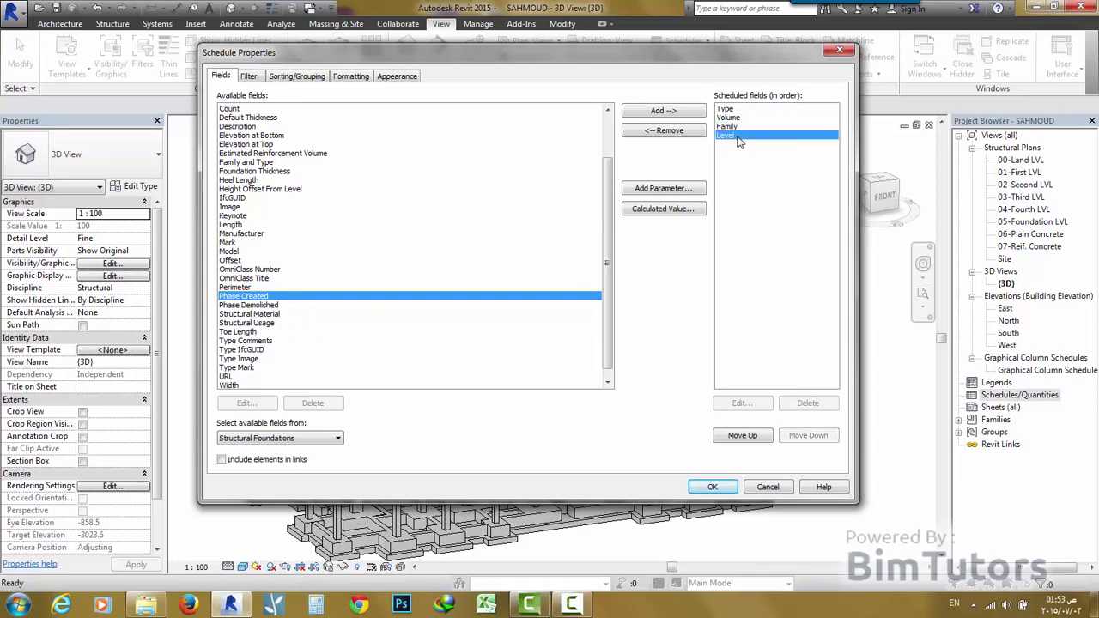
{"action": "left_click", "coordinate": [726, 109]}
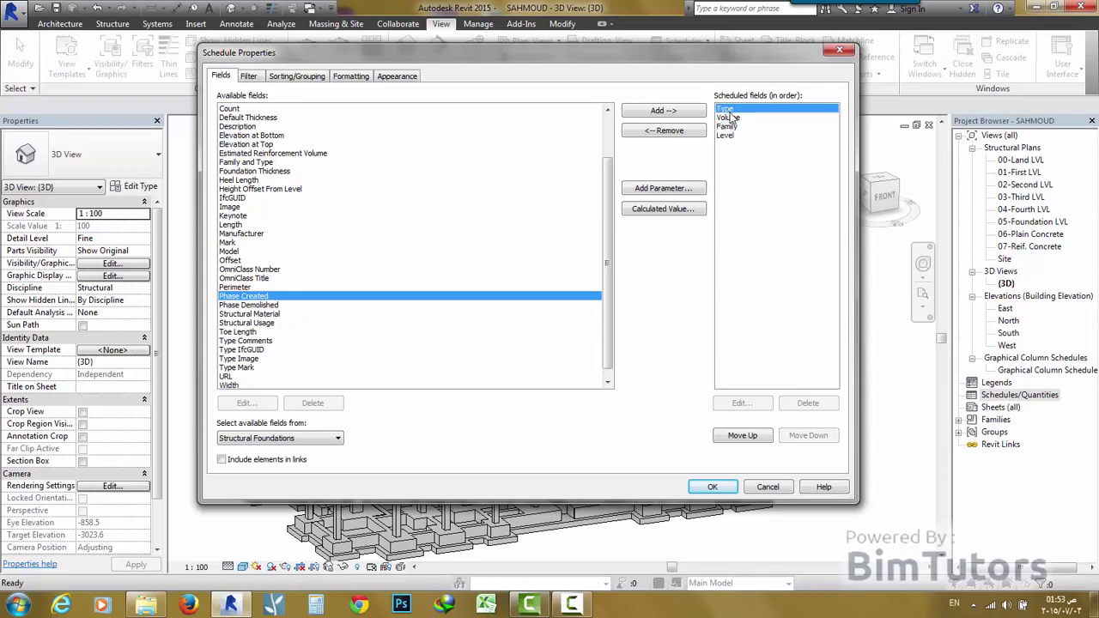
{"action": "left_click", "coordinate": [730, 136]}
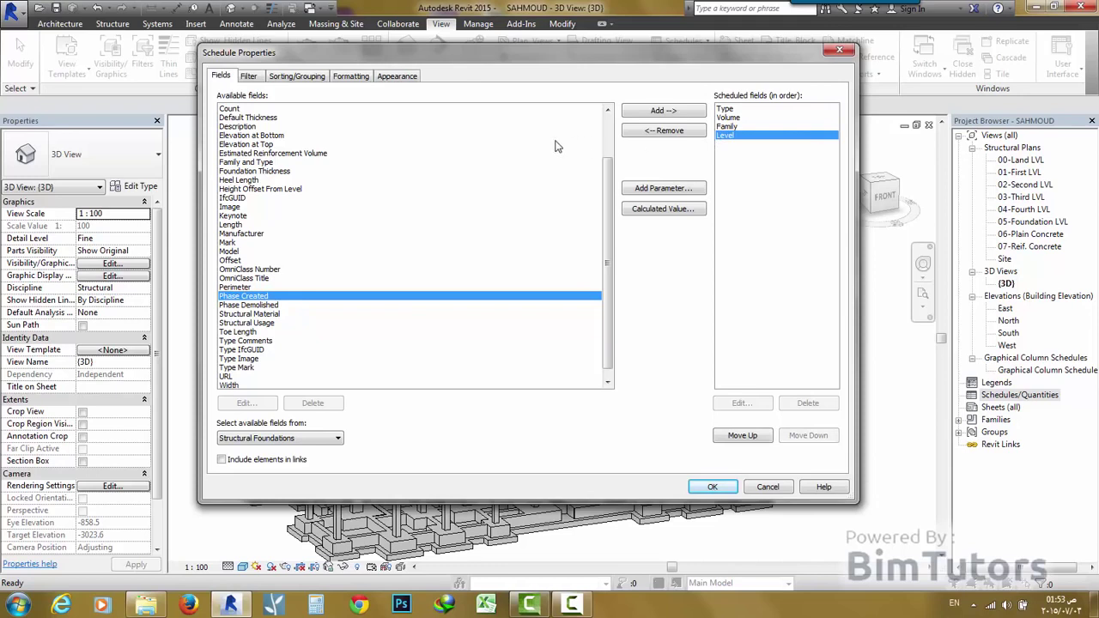
{"action": "left_click", "coordinate": [730, 109]}
{"action": "left_click", "coordinate": [732, 136]}
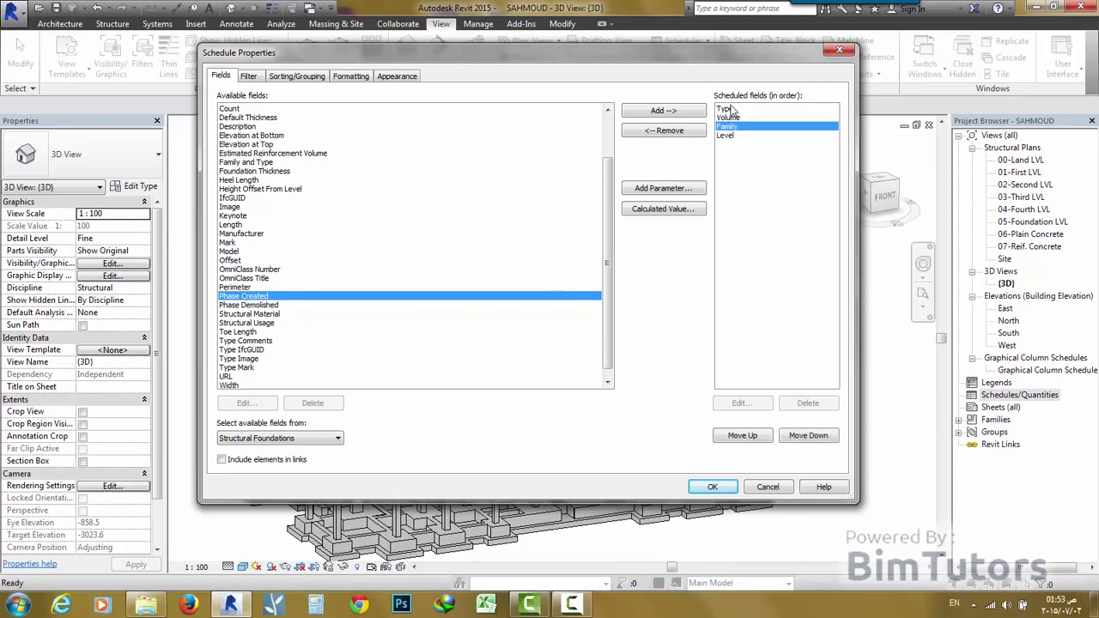
{"action": "left_click", "coordinate": [738, 119]}
{"action": "left_click", "coordinate": [738, 126]}
{"action": "left_click", "coordinate": [223, 438]}
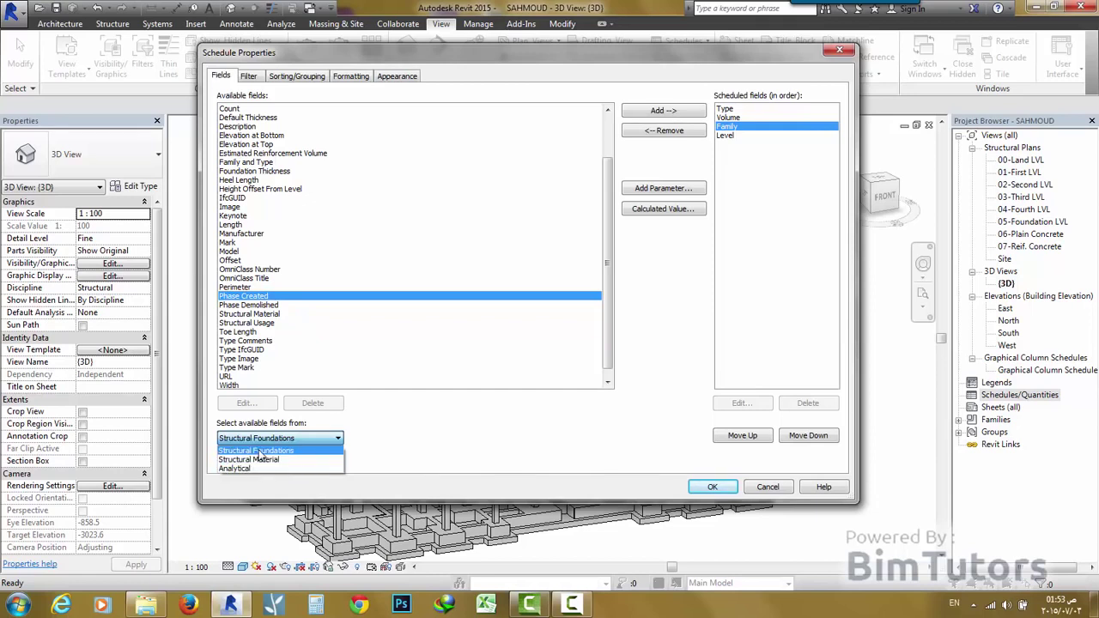
- Look at Foundation Thickness, then switch the field source to Structural Material
{"action": "left_click", "coordinate": [260, 451]}
{"action": "left_click", "coordinate": [243, 230]}
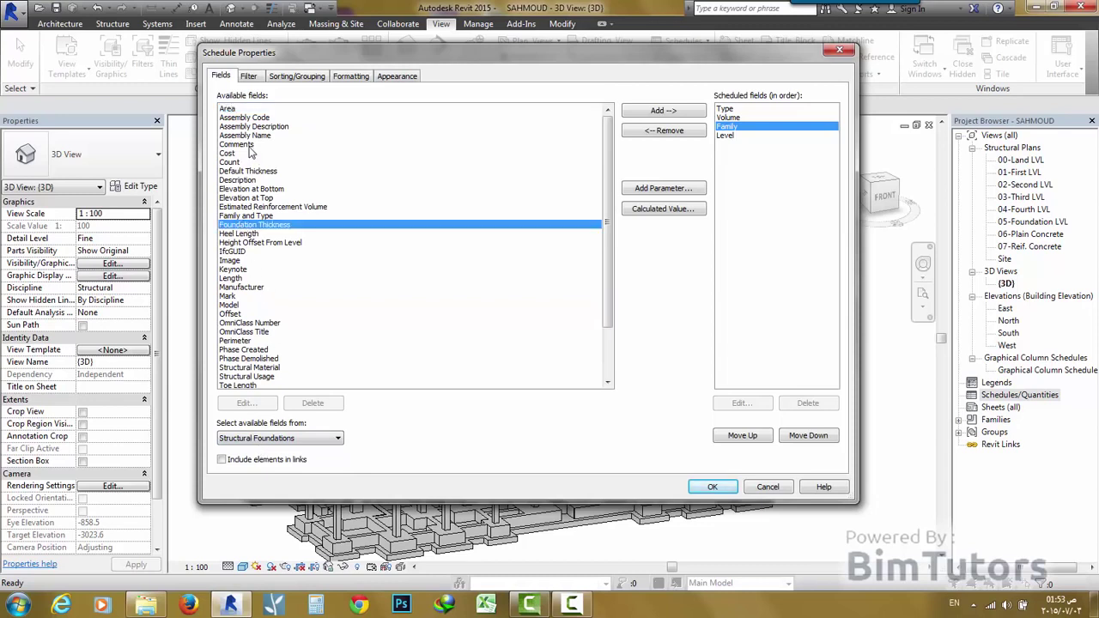
{"action": "scroll", "coordinate": [247, 275], "scroll_direction": "down", "scroll_amount": 3}
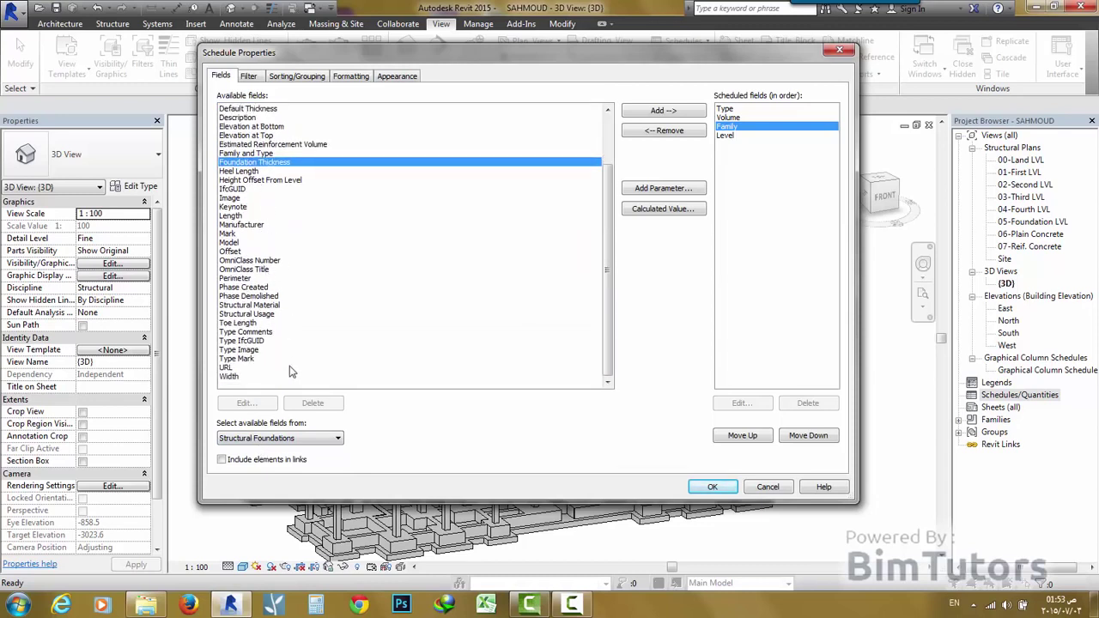
{"action": "left_click", "coordinate": [295, 440]}
{"action": "left_click", "coordinate": [292, 448]}
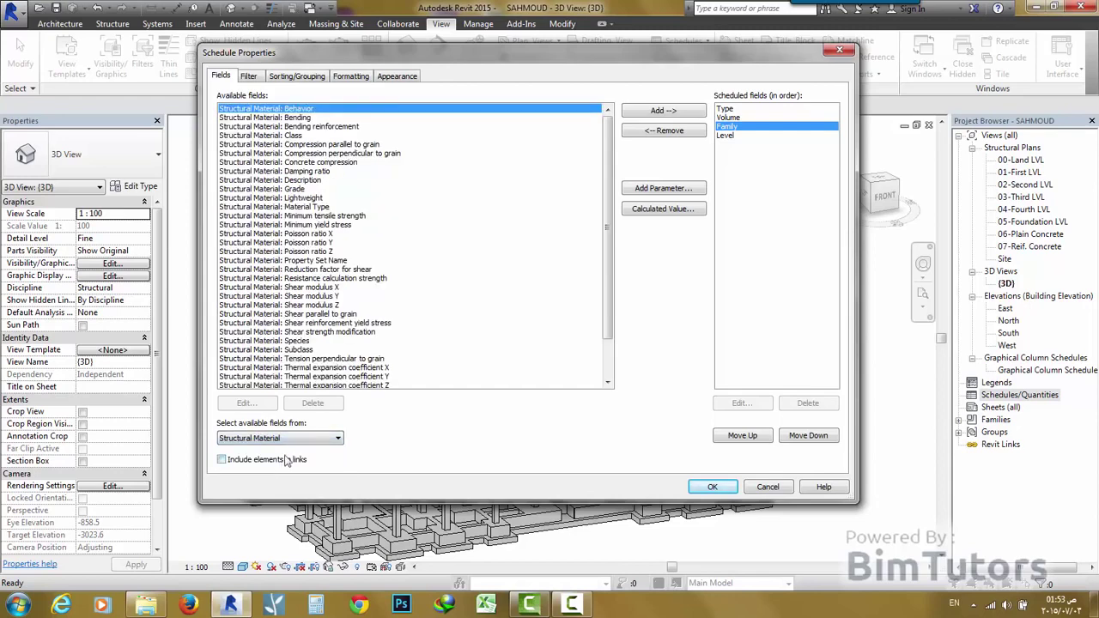
- Browse material fields such as Minimum tensile strength, Shear modulus X, Poisson ratio Z and Minimum yield stress
{"action": "left_click", "coordinate": [300, 217]}
{"action": "scroll", "coordinate": [300, 221], "scroll_direction": "down", "scroll_amount": 3}
{"action": "scroll", "coordinate": [301, 221], "scroll_direction": "down", "scroll_amount": 2}
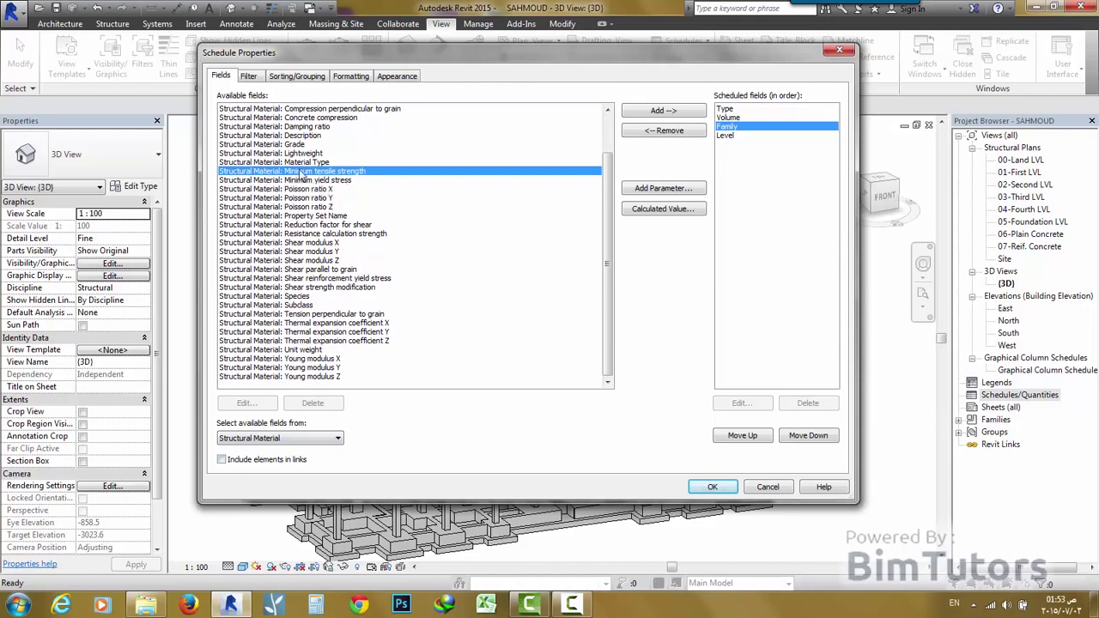
{"action": "scroll", "coordinate": [320, 164], "scroll_direction": "up", "scroll_amount": 3}
{"action": "scroll", "coordinate": [320, 165], "scroll_direction": "up", "scroll_amount": 2}
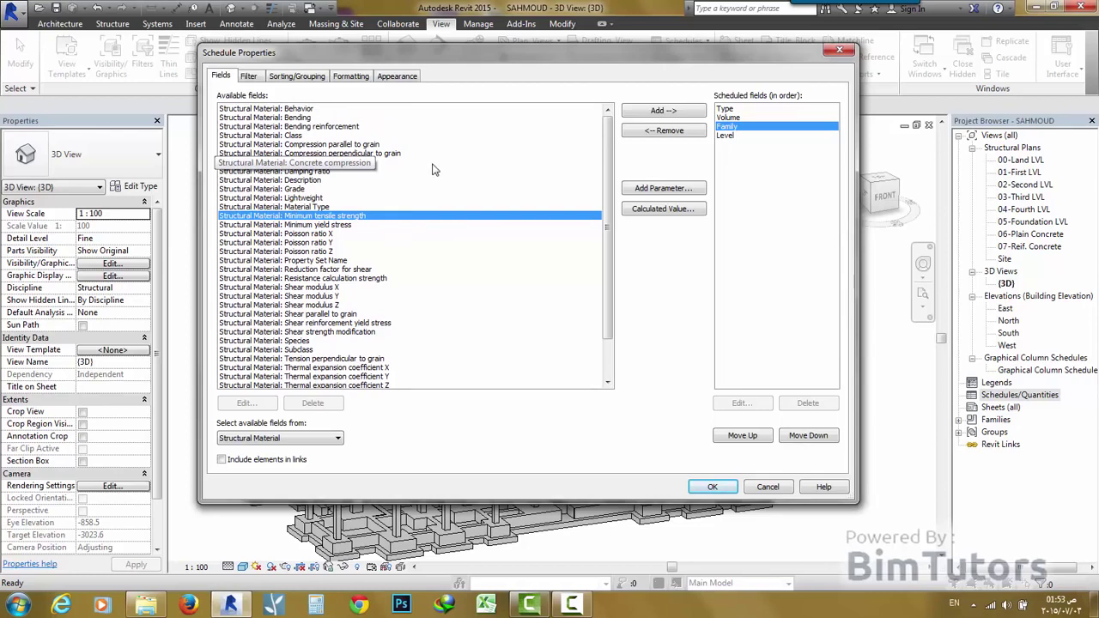
{"action": "scroll", "coordinate": [348, 225], "scroll_direction": "down", "scroll_amount": 2}
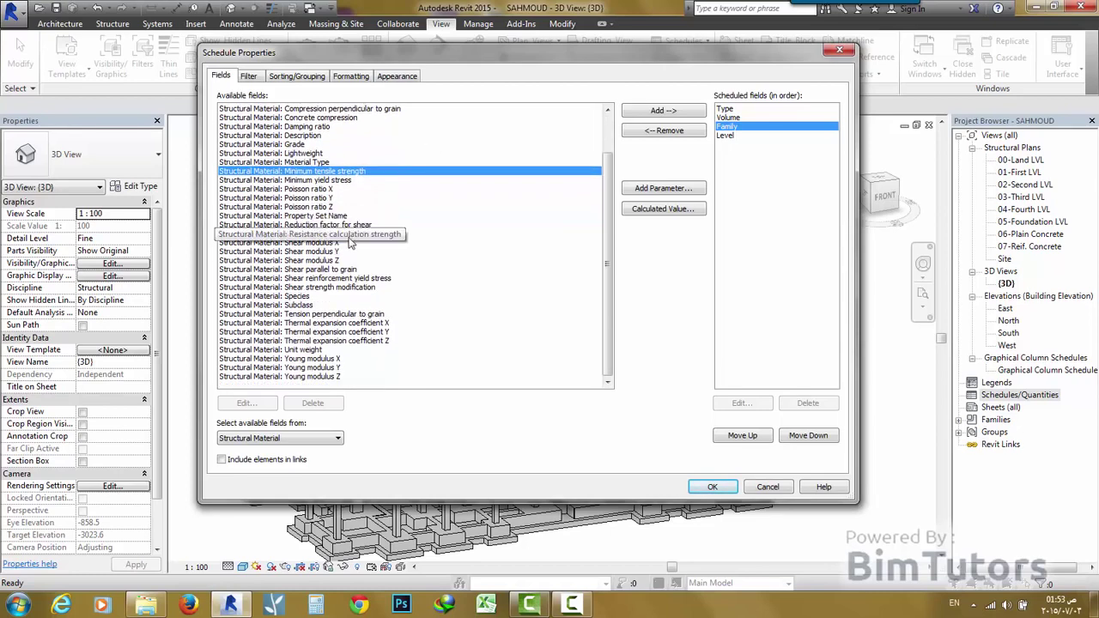
{"action": "left_click", "coordinate": [331, 243]}
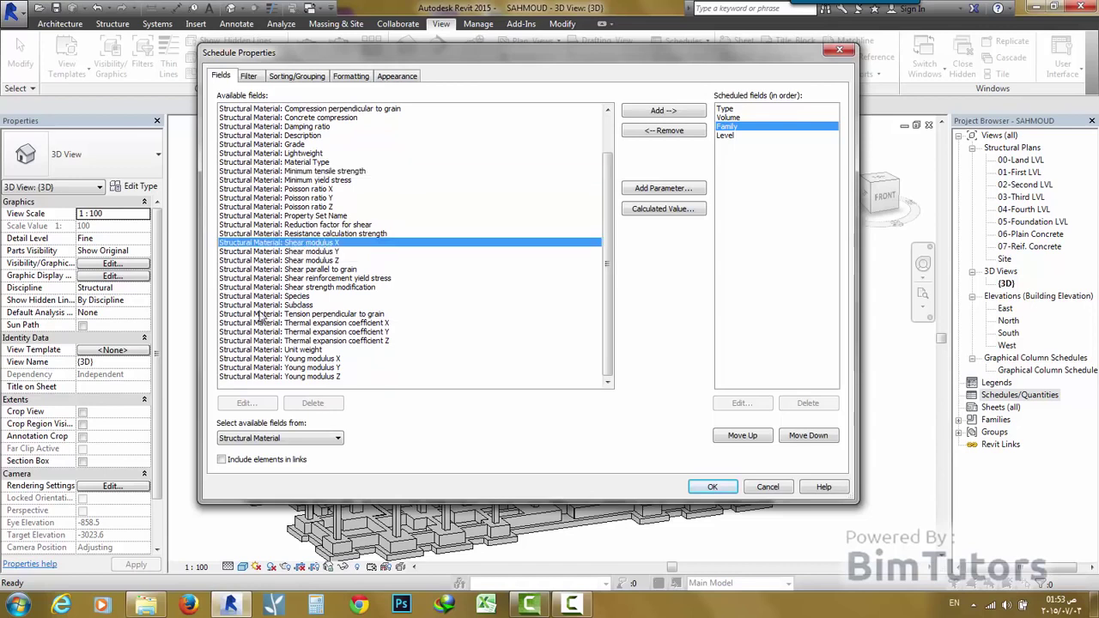
{"action": "left_click", "coordinate": [300, 207]}
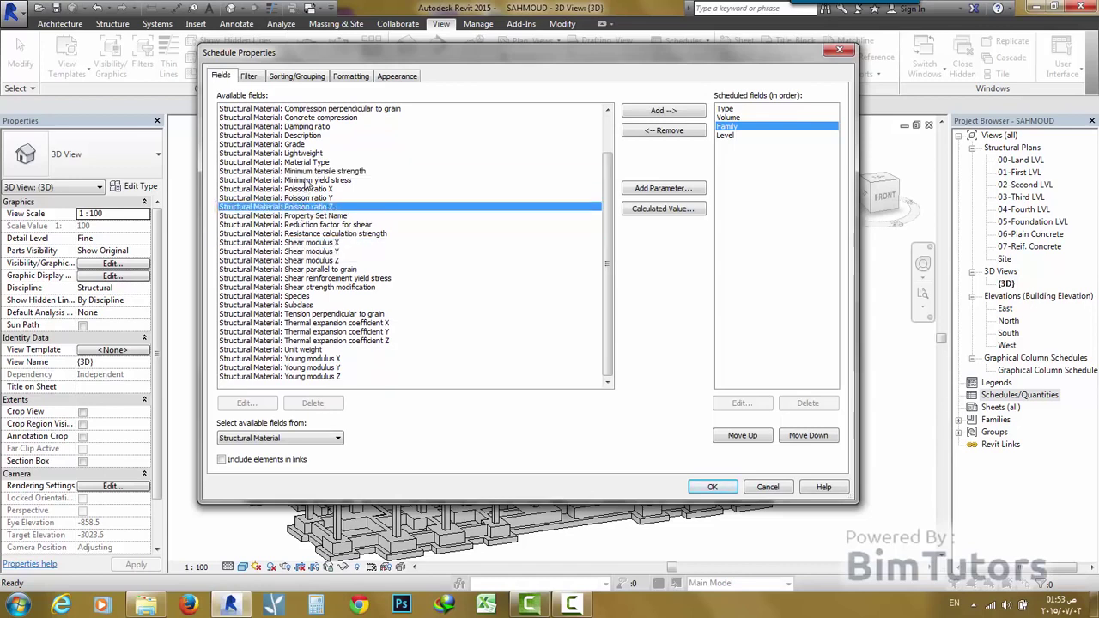
{"action": "left_click", "coordinate": [312, 180]}
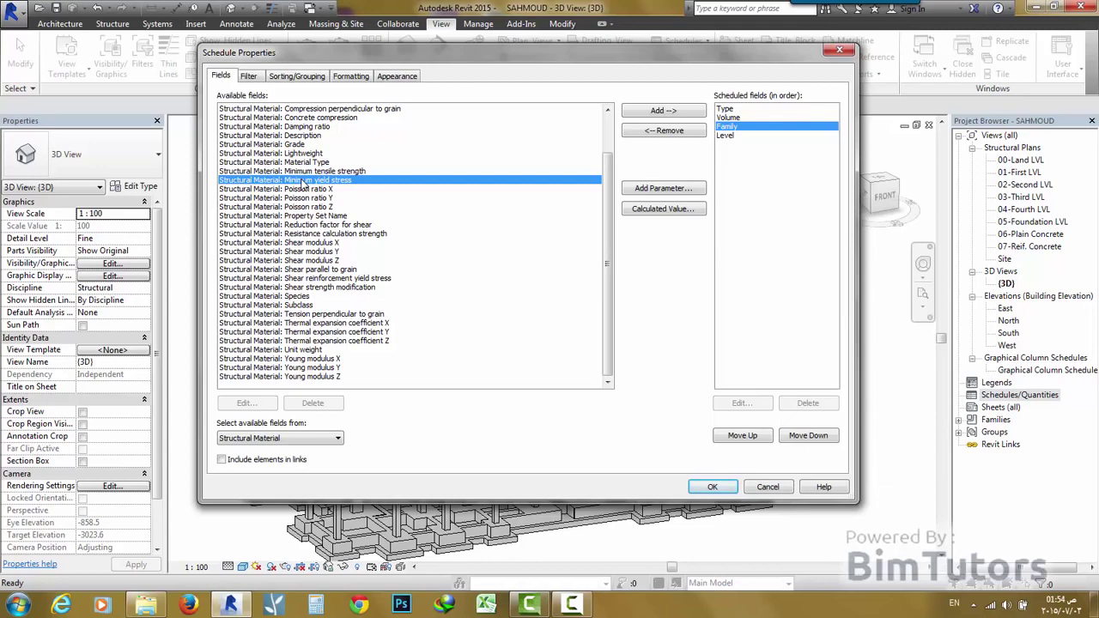
{"action": "left_click", "coordinate": [256, 439]}
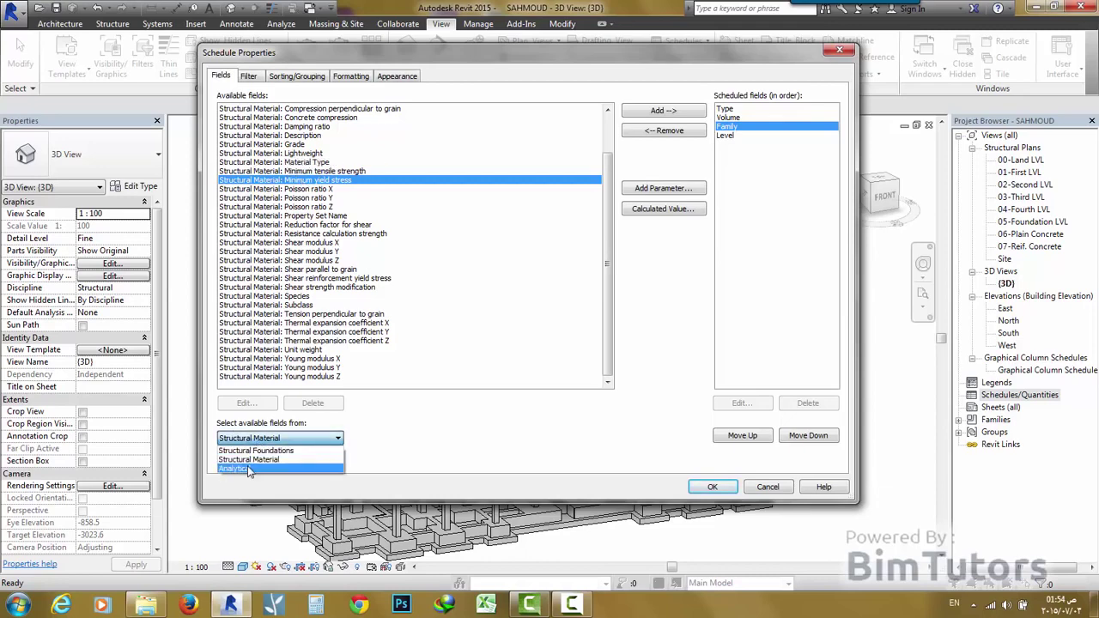
- Browse the Analytical fields: Foundation Number, Family Type, Comments, Area and the phase fields
{"action": "left_click", "coordinate": [248, 469]}
{"action": "left_click", "coordinate": [273, 153]}
{"action": "left_click", "coordinate": [266, 144]}
{"action": "left_click", "coordinate": [258, 136]}
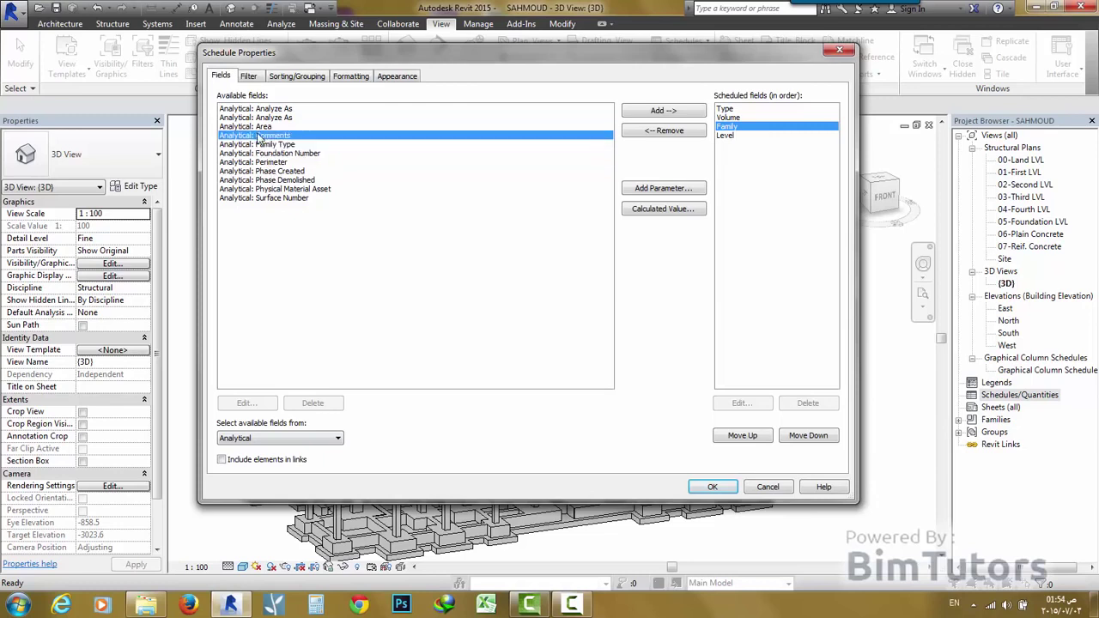
{"action": "left_click", "coordinate": [257, 127]}
{"action": "left_click", "coordinate": [271, 172]}
{"action": "left_click", "coordinate": [270, 189]}
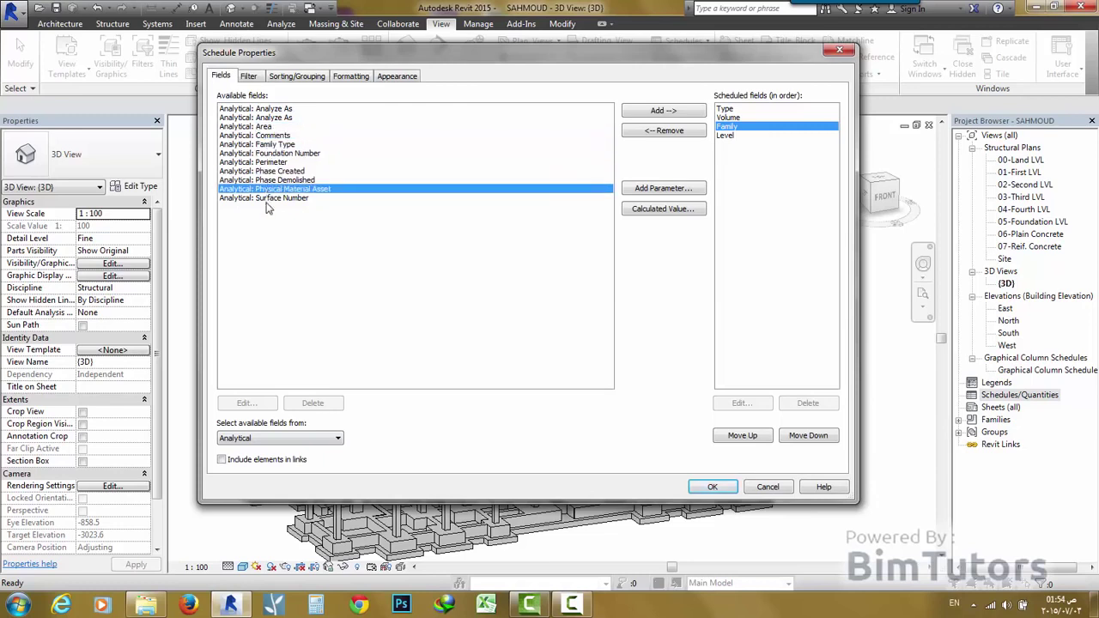
{"action": "left_click", "coordinate": [266, 198]}
{"action": "left_click", "coordinate": [266, 181]}
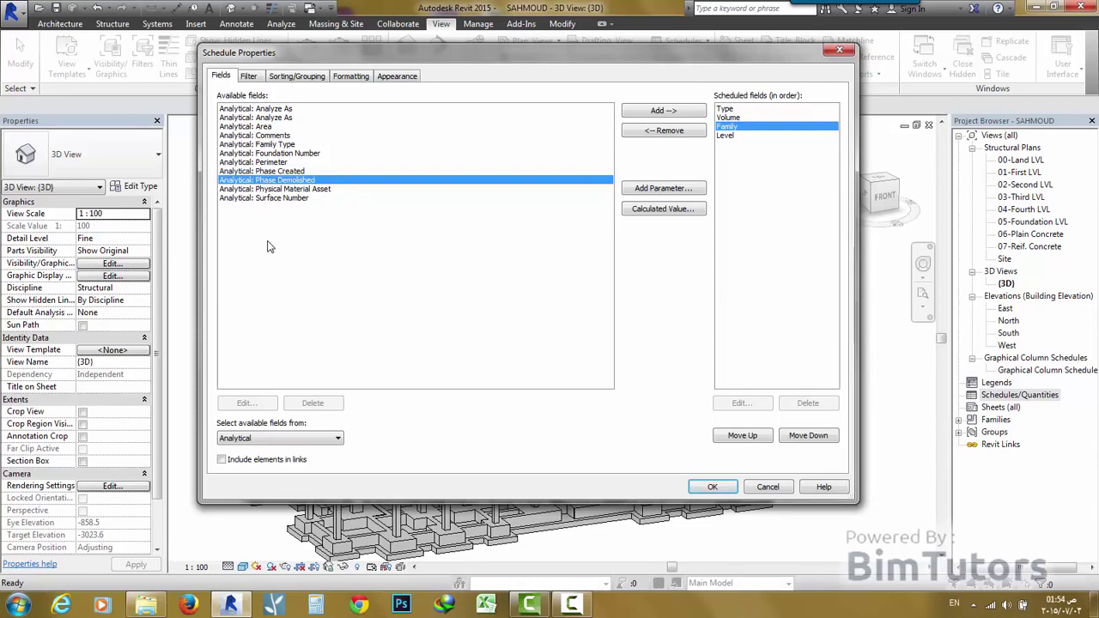
- Return to the Structural Foundations fields and create the schedule with Type, Volume, Family and Level
{"action": "left_click", "coordinate": [308, 439]}
{"action": "left_click", "coordinate": [272, 455]}
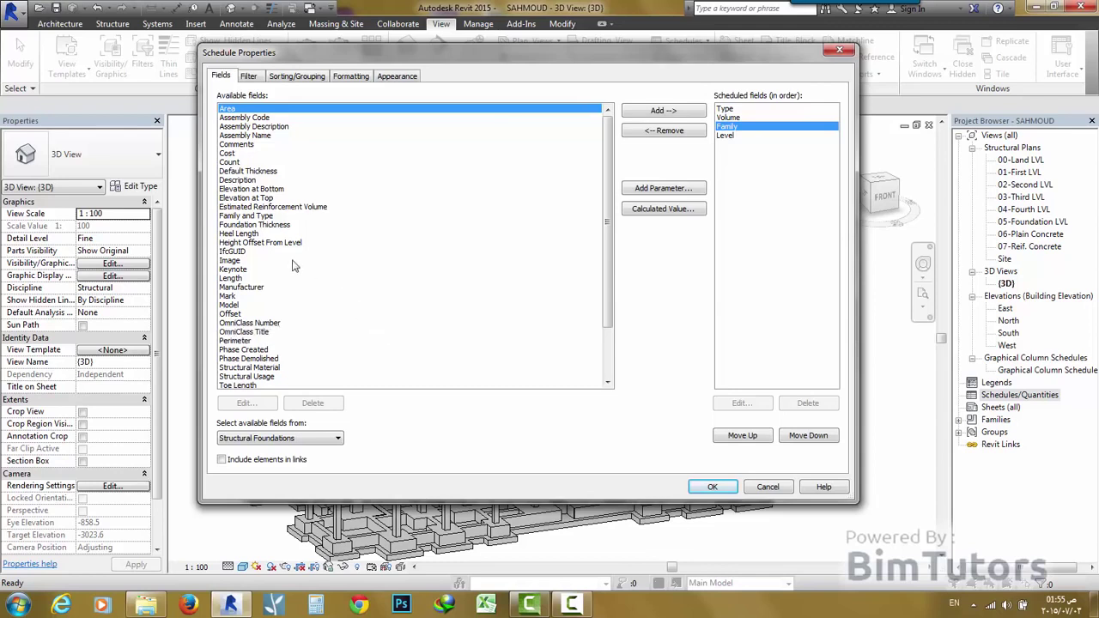
{"action": "left_click", "coordinate": [247, 79]}
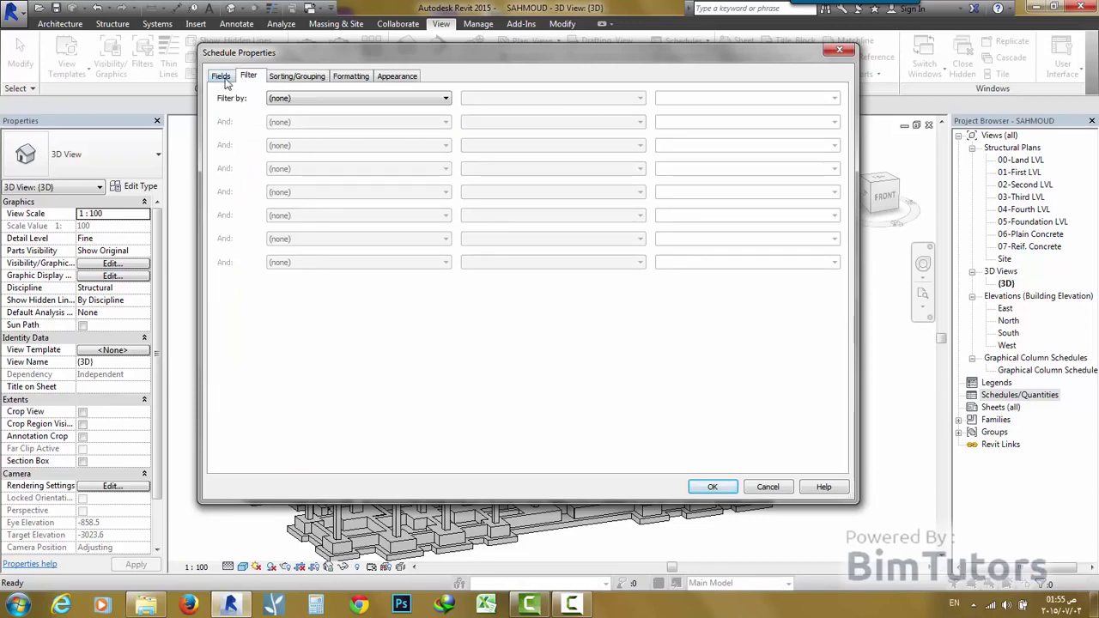
{"action": "left_click", "coordinate": [221, 77]}
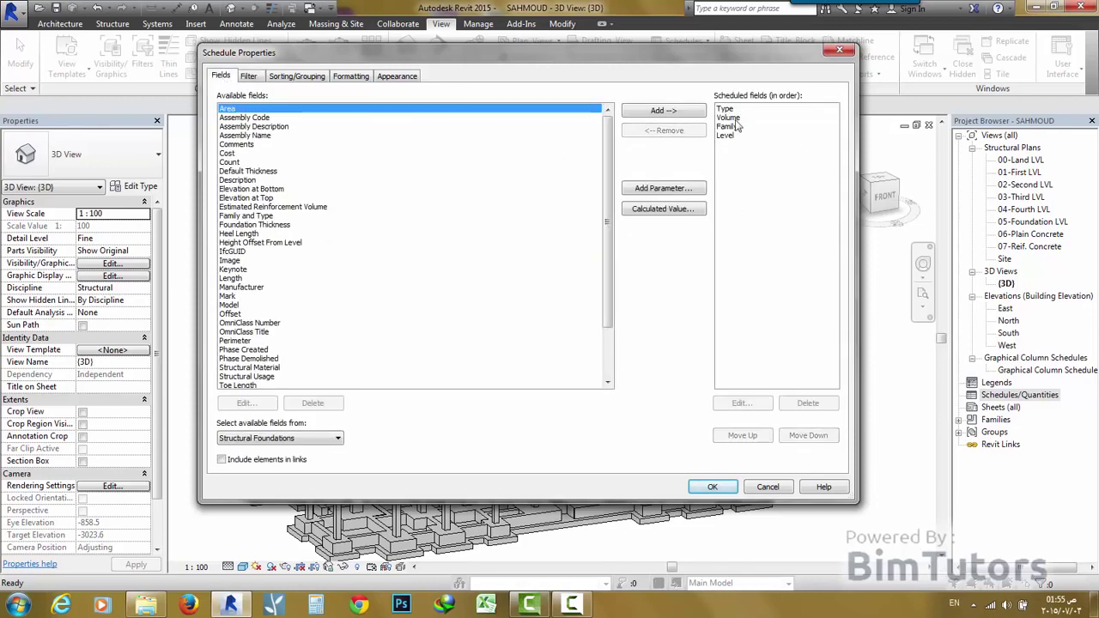
{"action": "left_click", "coordinate": [714, 488]}
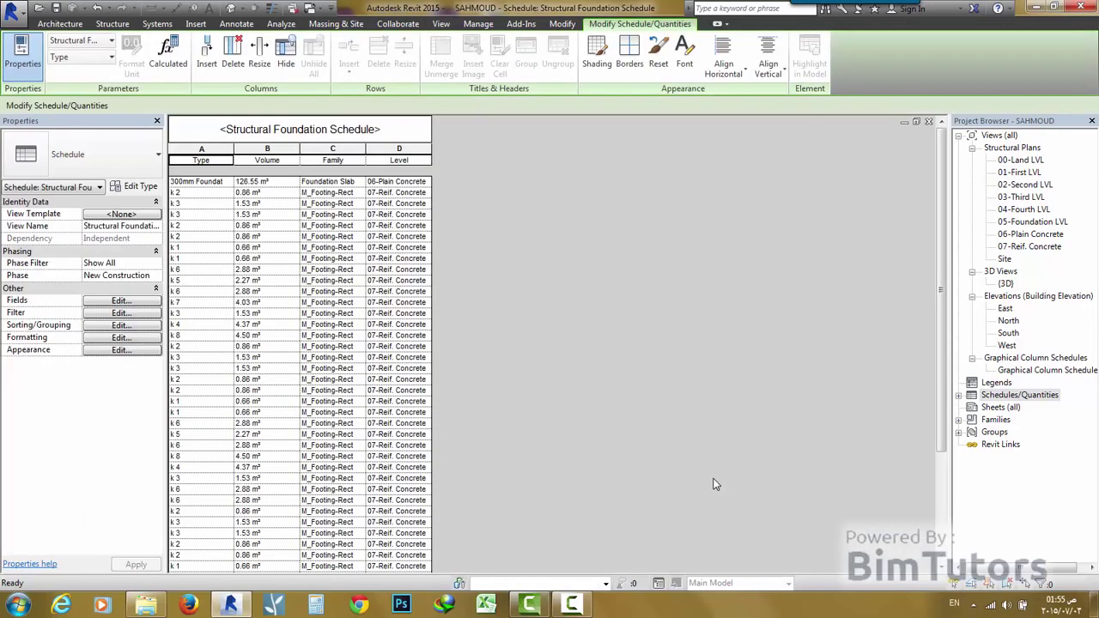
- Widen the Type, Volume and Level columns so their values show in full
{"action": "scroll", "coordinate": [426, 259], "scroll_direction": "down", "scroll_amount": 3}
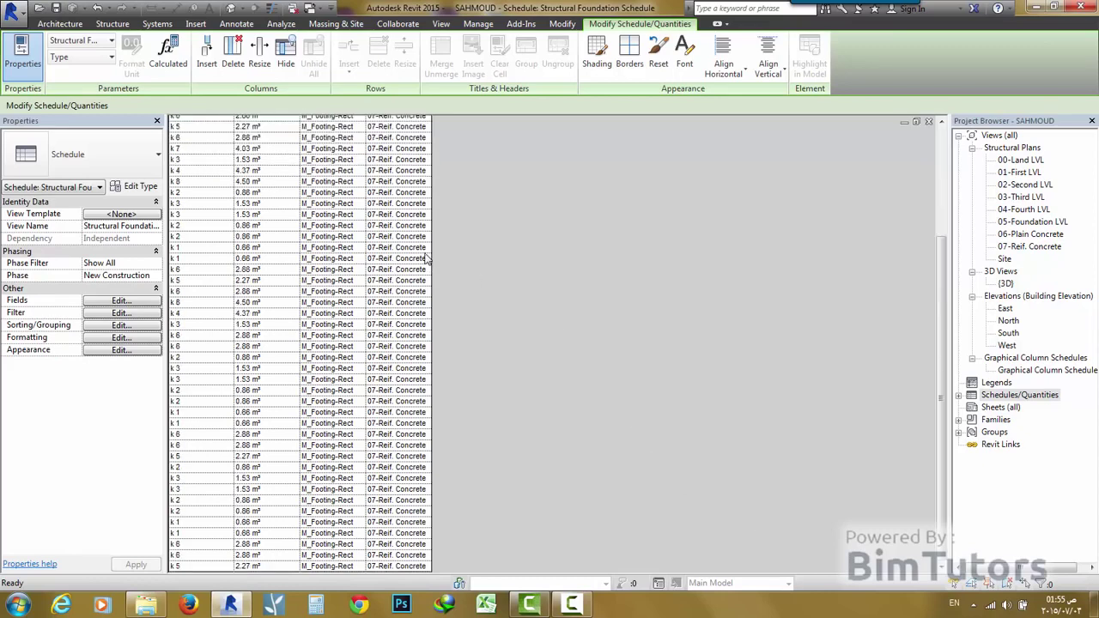
{"action": "scroll", "coordinate": [421, 249], "scroll_direction": "up", "scroll_amount": 5}
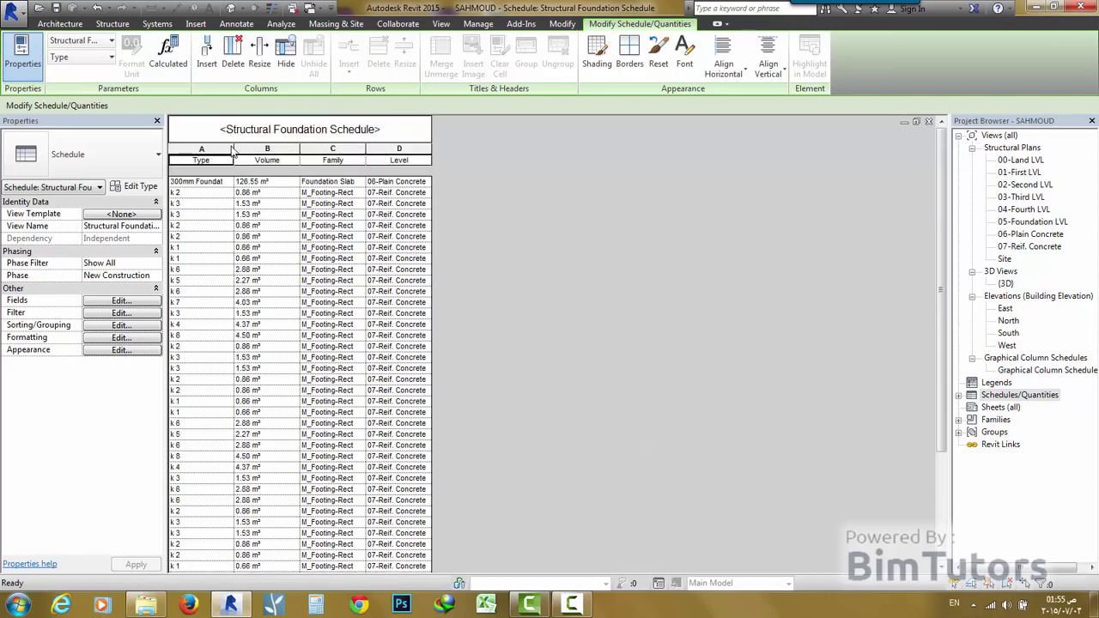
{"action": "left_click_drag", "start_coordinate": [250, 147], "coordinate": [485, 148]}
{"action": "left_click", "coordinate": [421, 148]}
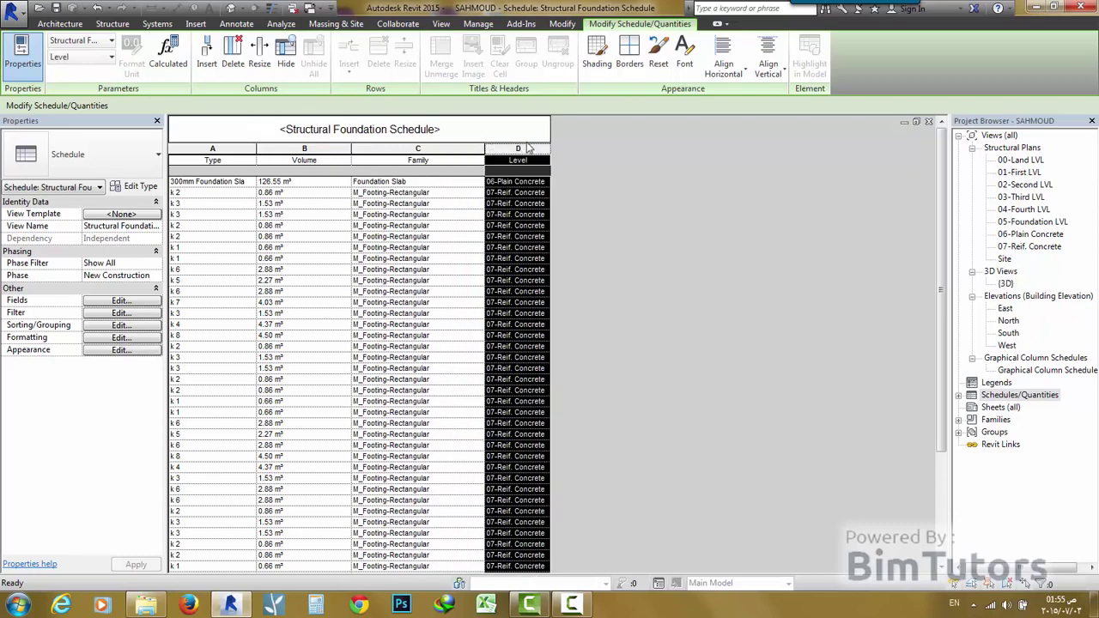
{"action": "left_click_drag", "start_coordinate": [550, 152], "coordinate": [612, 153]}
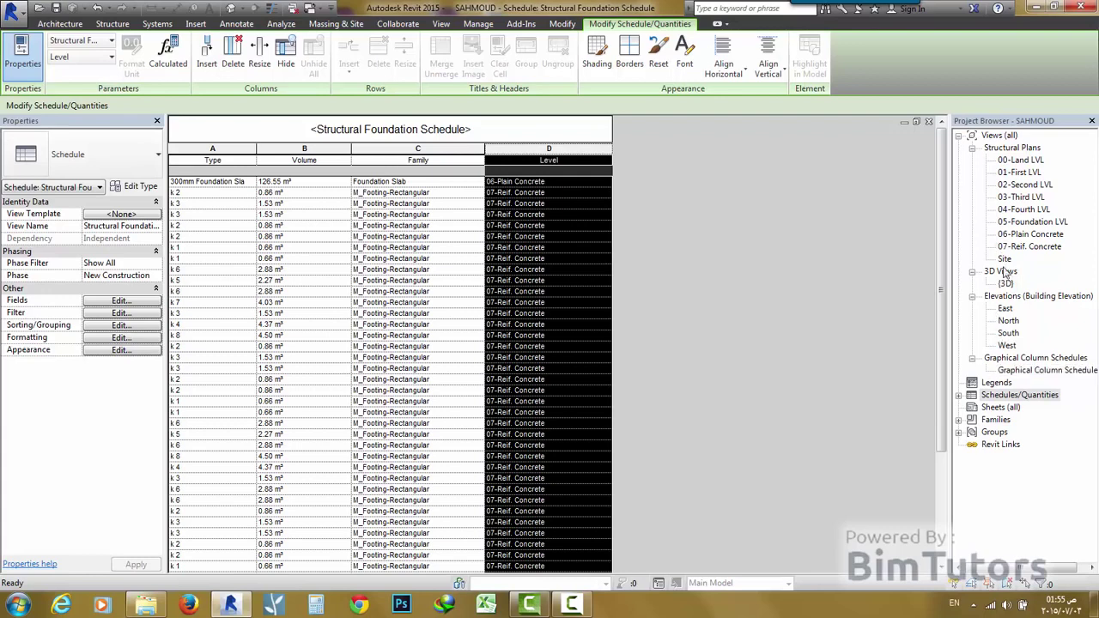
- Expand Schedules/Quantities in the Project Browser and reselect the Structural Foundation Schedule view
{"action": "left_click", "coordinate": [959, 396]}
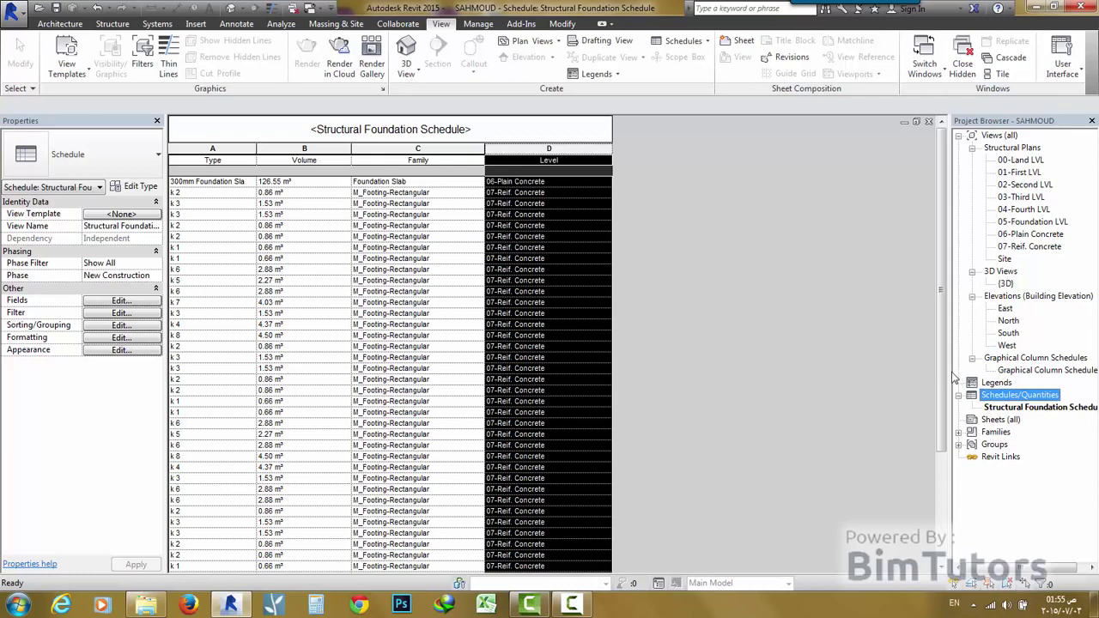
{"action": "left_click_drag", "start_coordinate": [888, 372], "coordinate": [889, 373]}
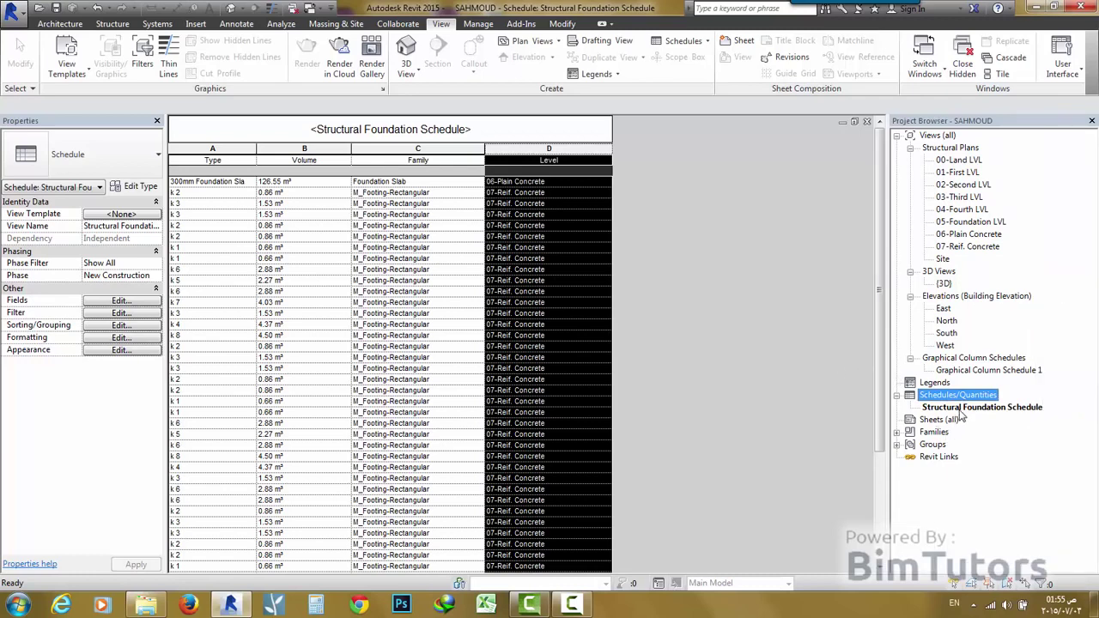
{"action": "left_click", "coordinate": [958, 408]}
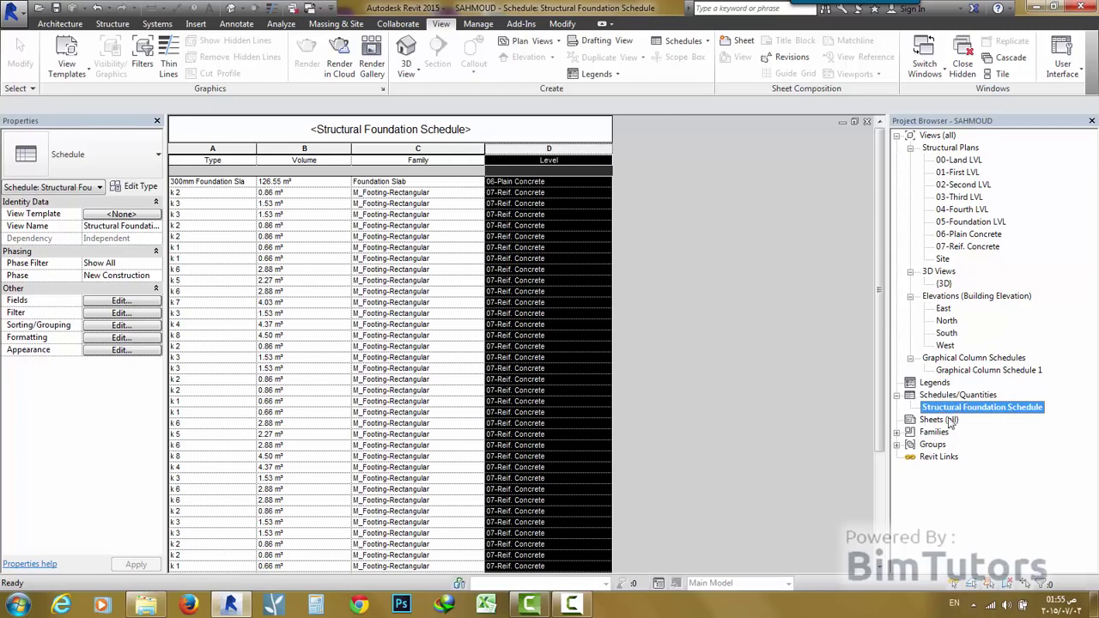
{"action": "left_click", "coordinate": [273, 192]}
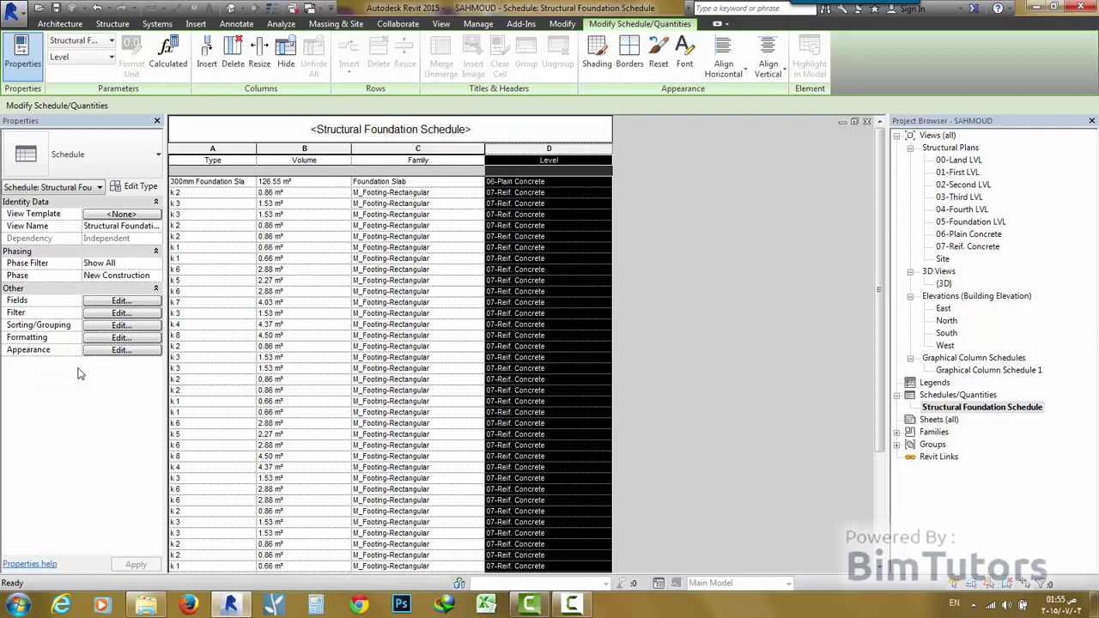
- In the schedule's Filter settings, choose Level as the Filter by field
{"action": "left_click", "coordinate": [121, 312]}
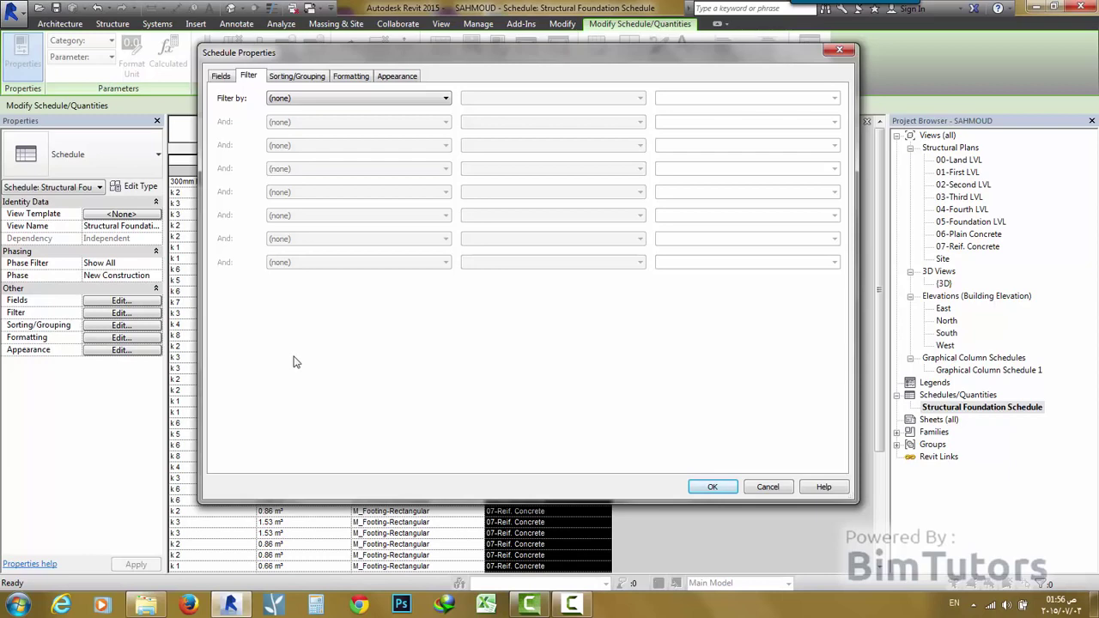
{"action": "left_click_drag", "start_coordinate": [337, 44], "coordinate": [533, 36]}
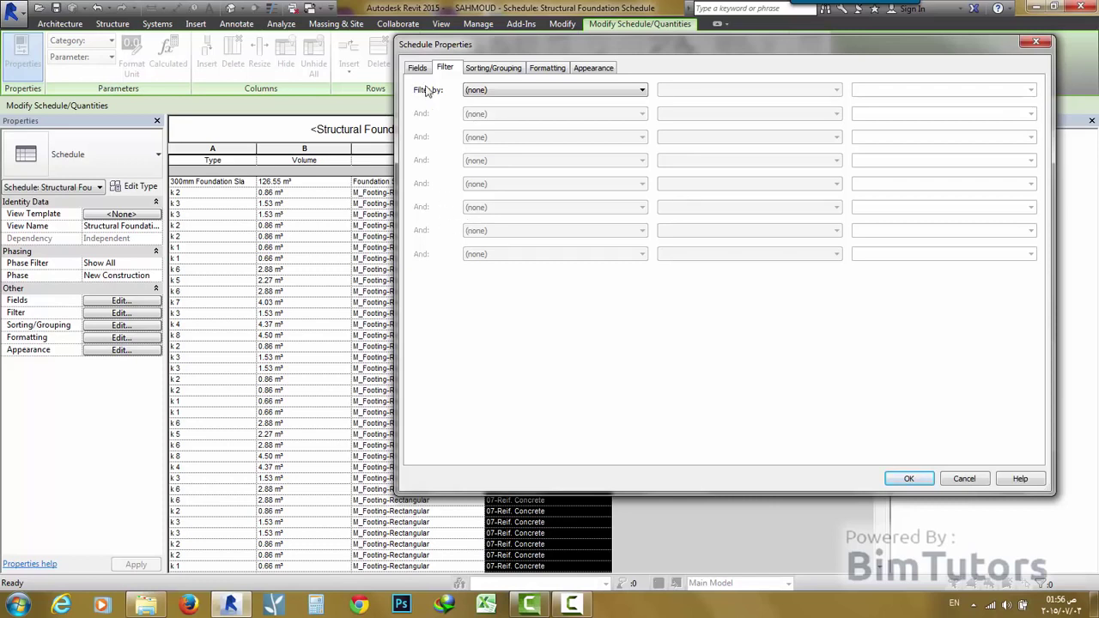
{"action": "left_click", "coordinate": [496, 91]}
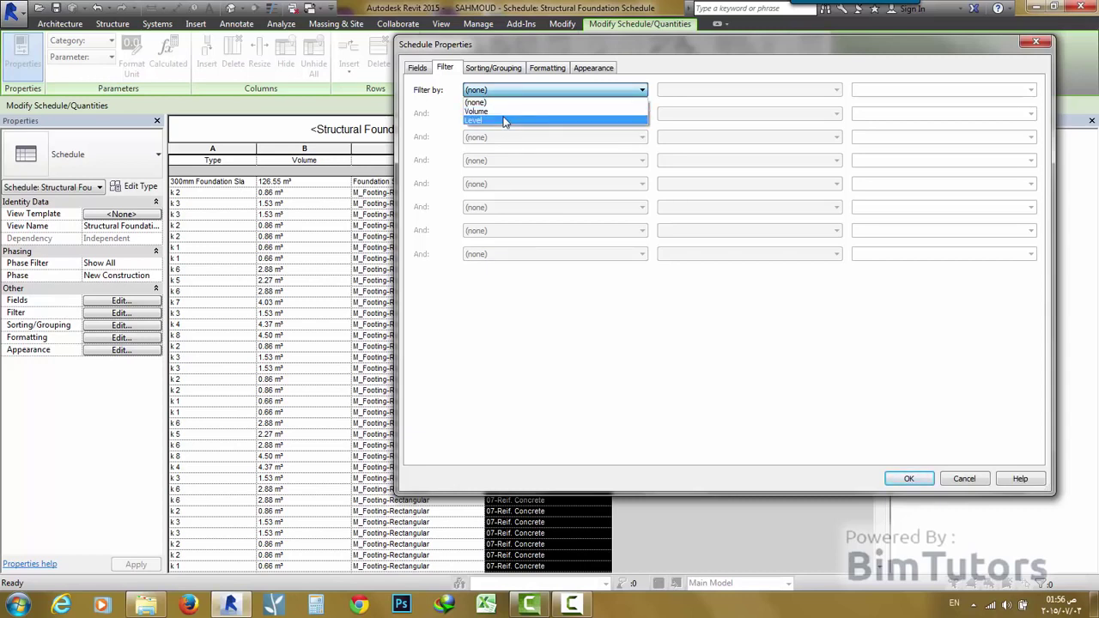
{"action": "left_click", "coordinate": [490, 169]}
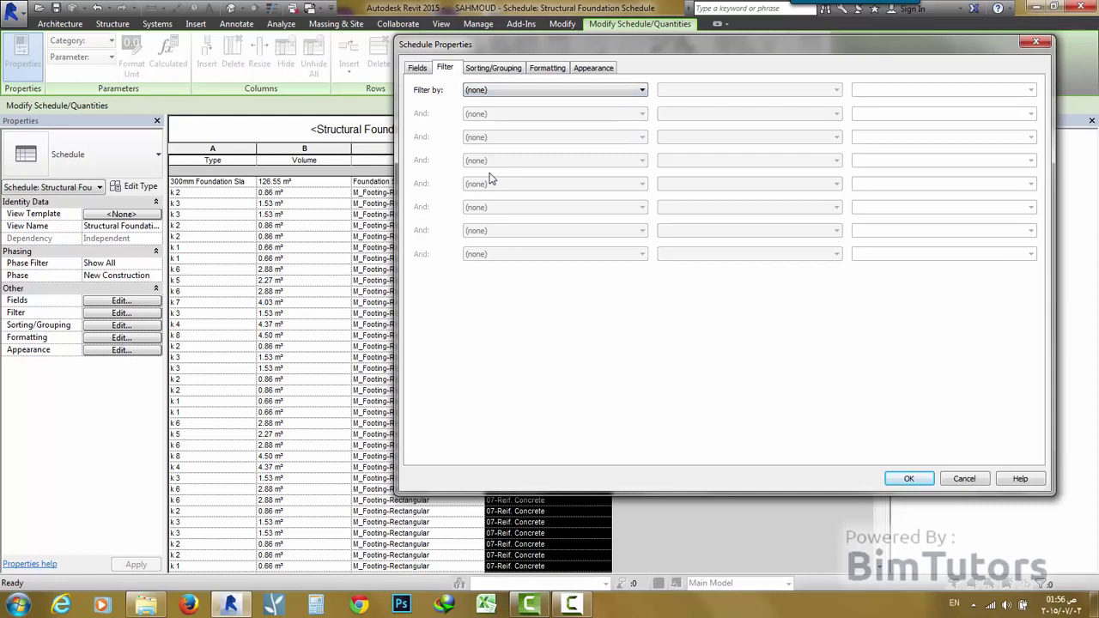
{"action": "left_click", "coordinate": [486, 91]}
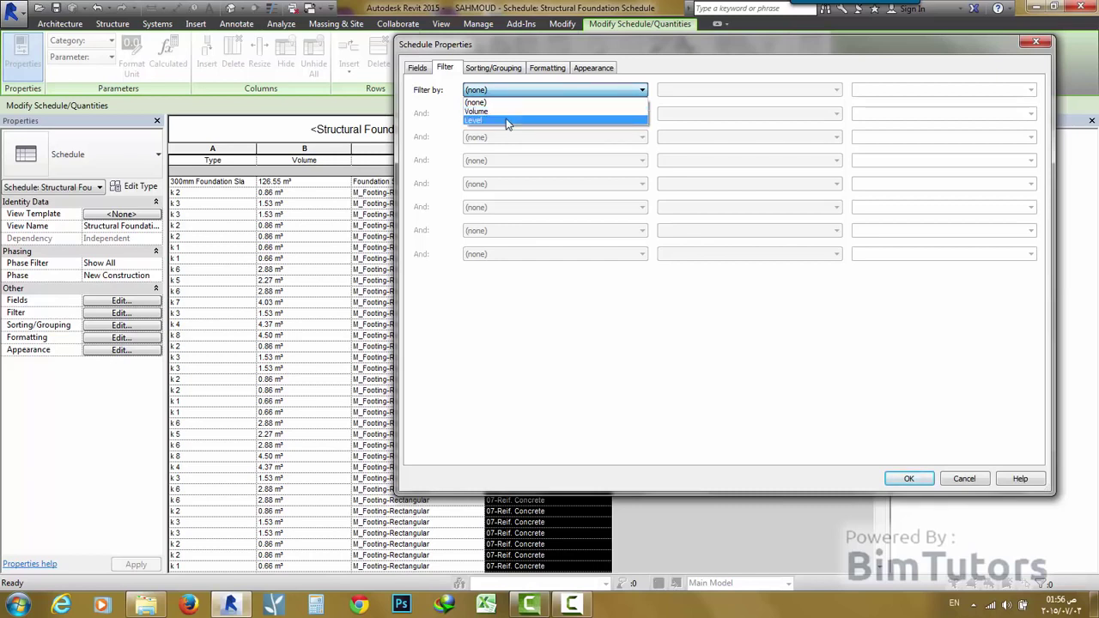
{"action": "left_click", "coordinate": [507, 121]}
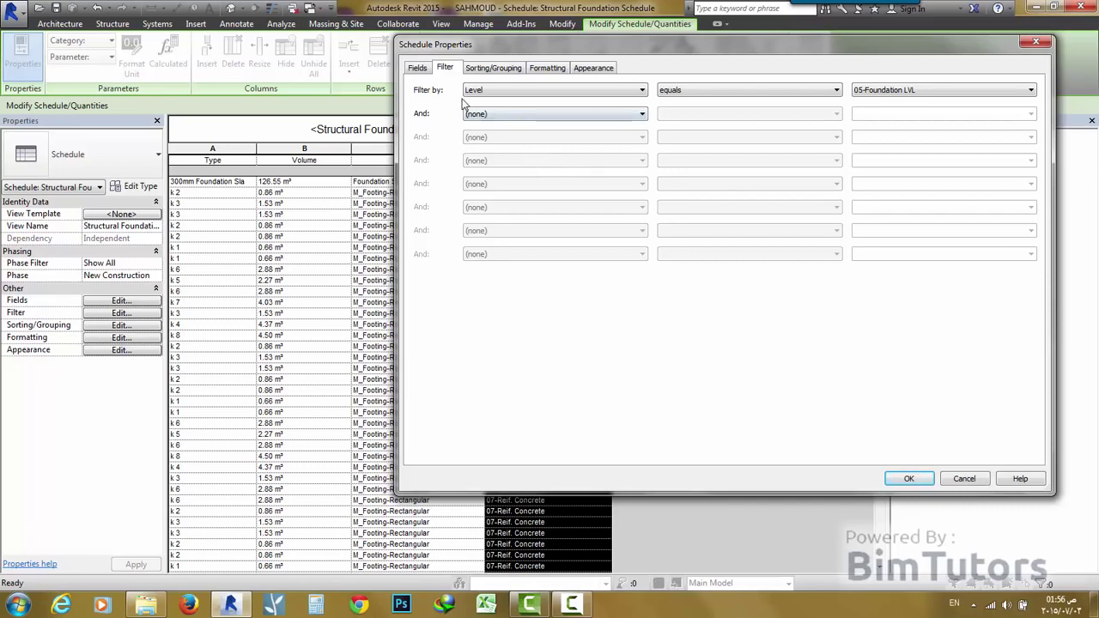
- Try a Level 'is above' 05-Foundation LVL condition, then reset Filter by to (none)
{"action": "left_click", "coordinate": [684, 91]}
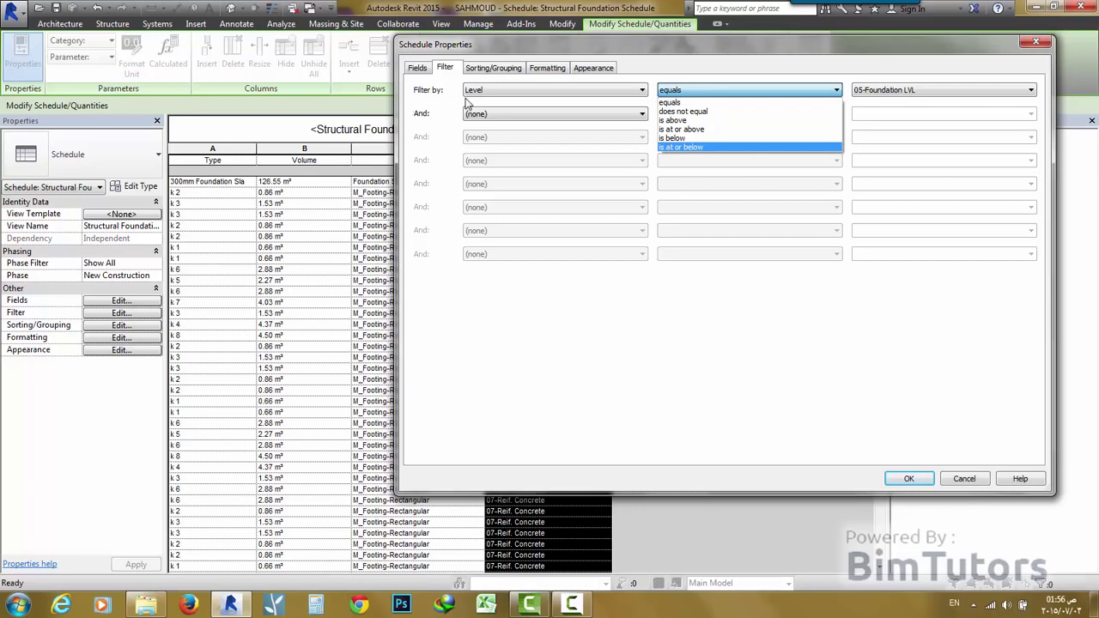
{"action": "left_click", "coordinate": [721, 102]}
{"action": "left_click", "coordinate": [926, 91]}
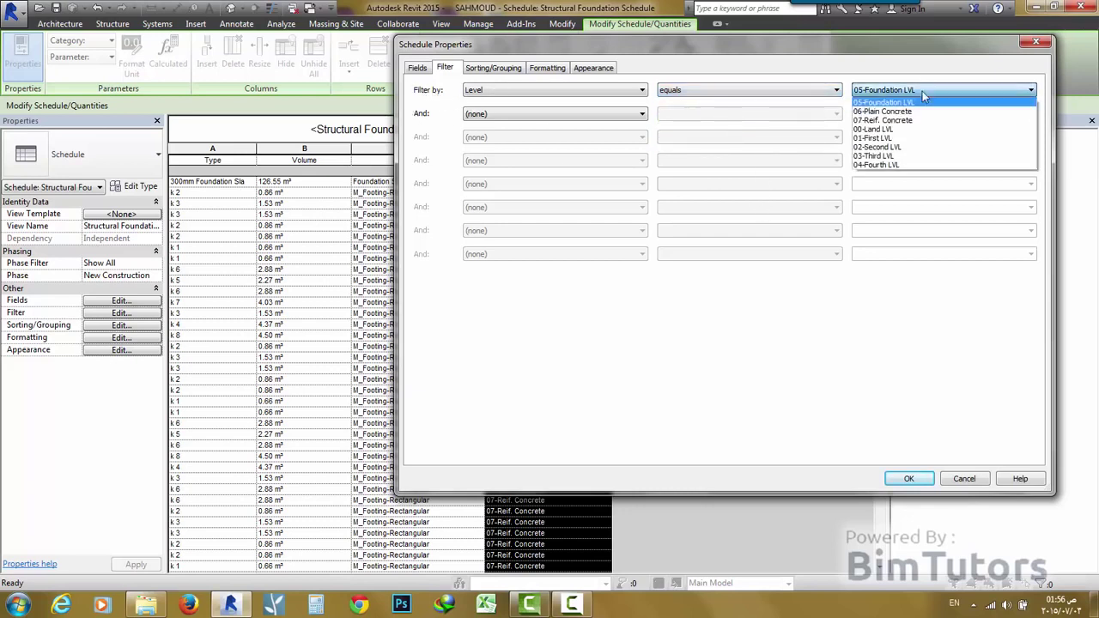
{"action": "left_click", "coordinate": [887, 320]}
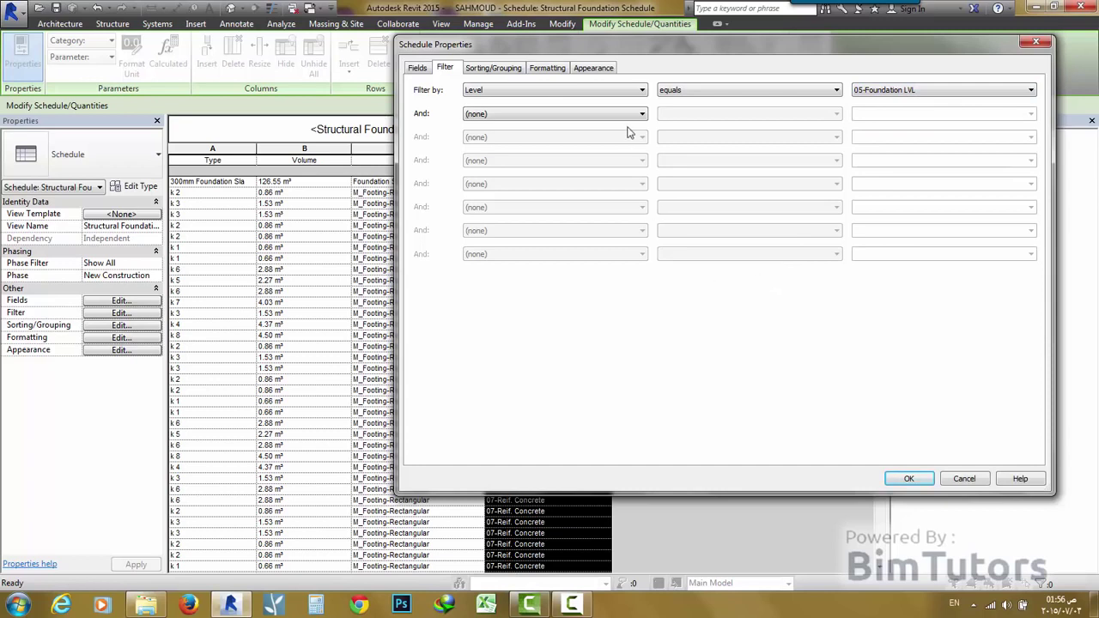
{"action": "left_click", "coordinate": [692, 91]}
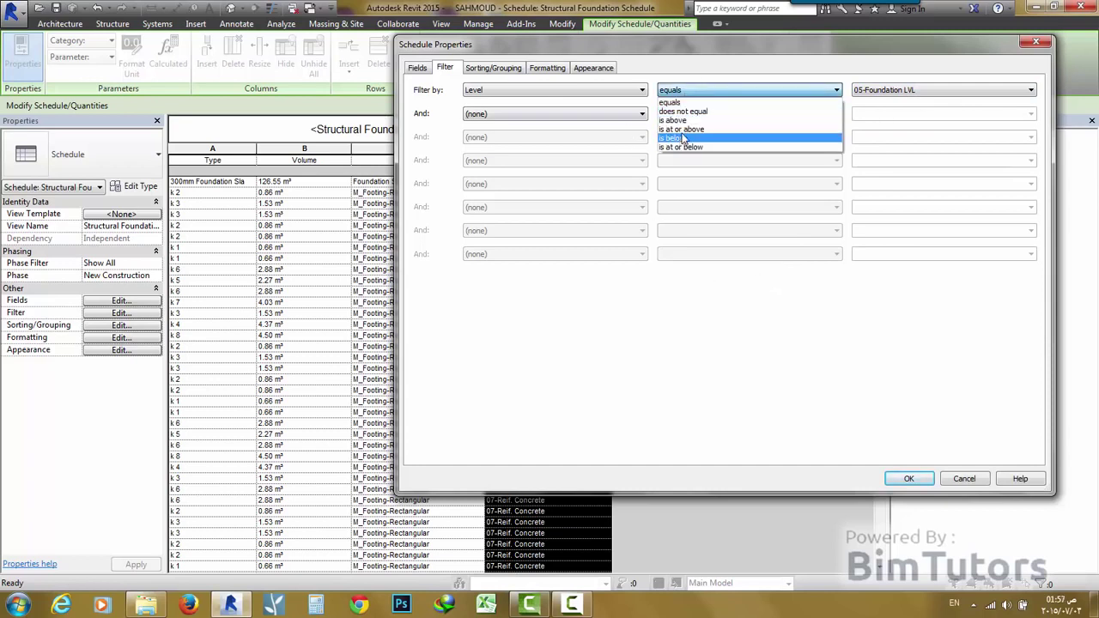
{"action": "left_click", "coordinate": [685, 120]}
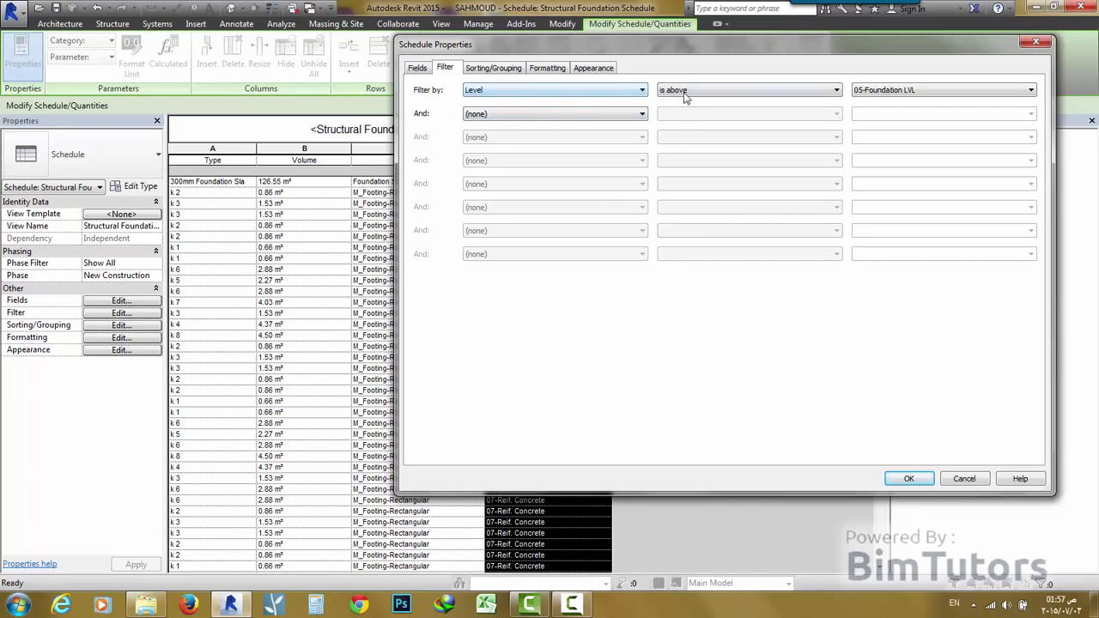
{"action": "left_click", "coordinate": [913, 95]}
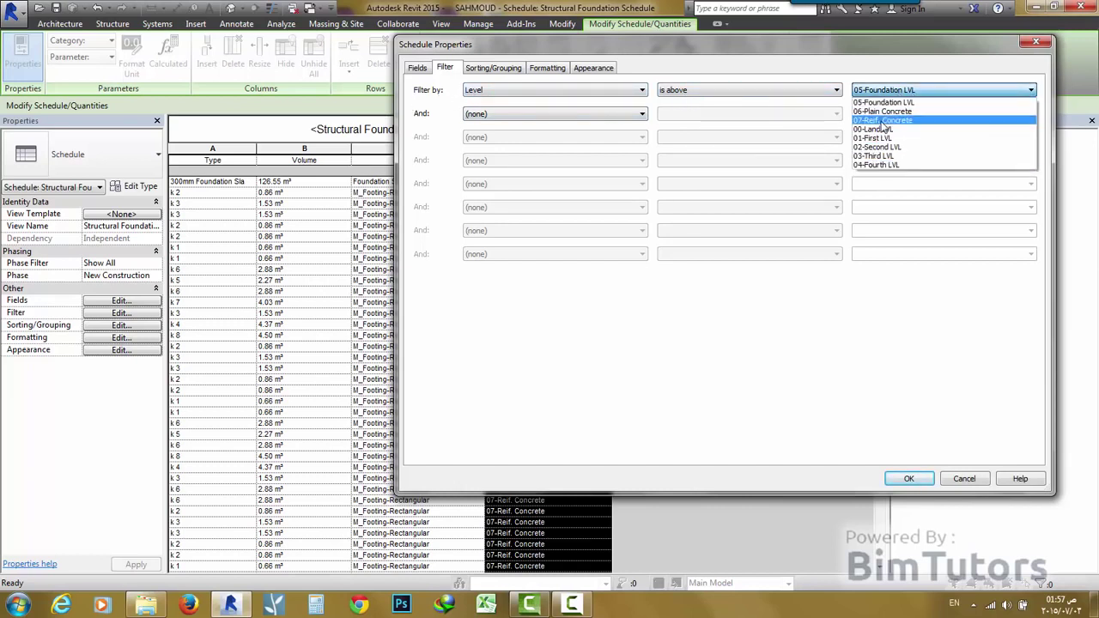
{"action": "left_click", "coordinate": [744, 266]}
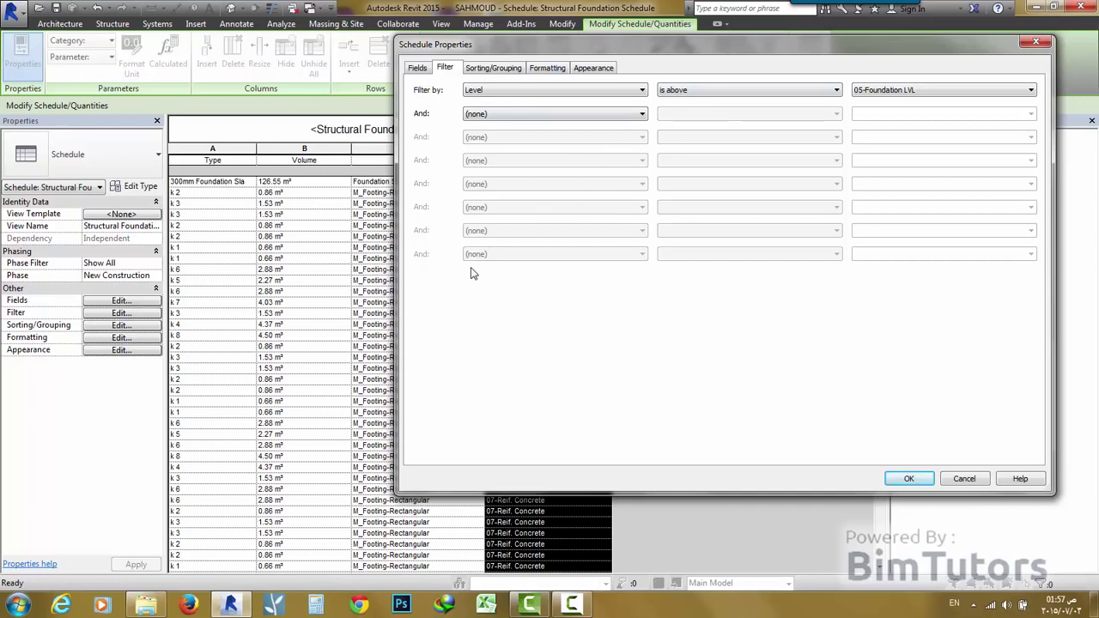
{"action": "left_click", "coordinate": [515, 90]}
{"action": "left_click", "coordinate": [515, 99]}
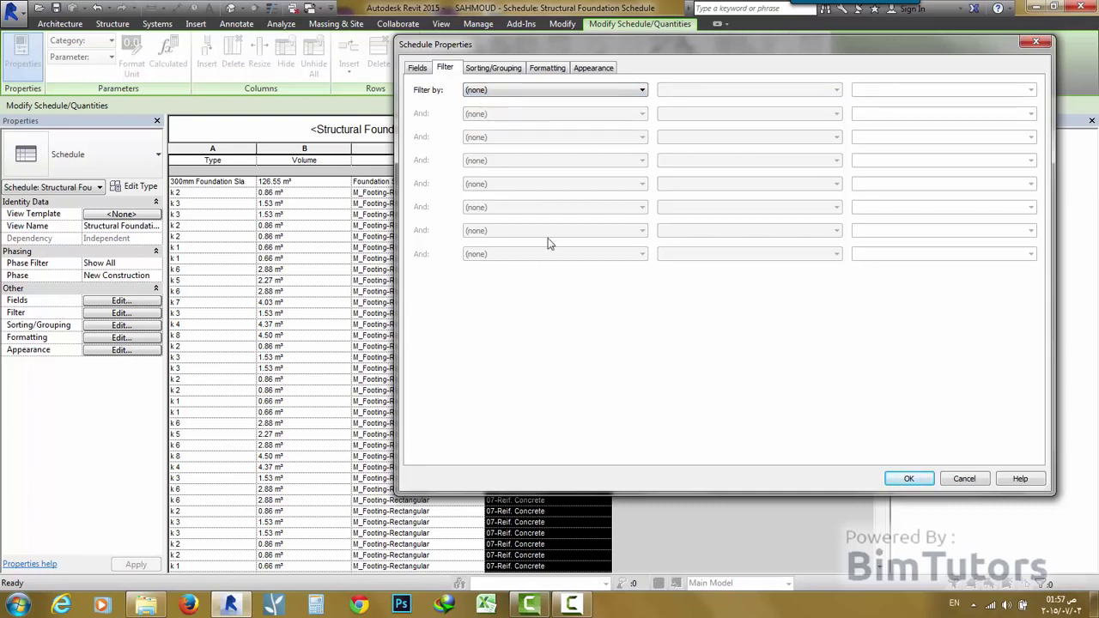
- Fill the first filter row with Volume, 'is greater than', 1.53 m³
{"action": "left_click", "coordinate": [531, 91]}
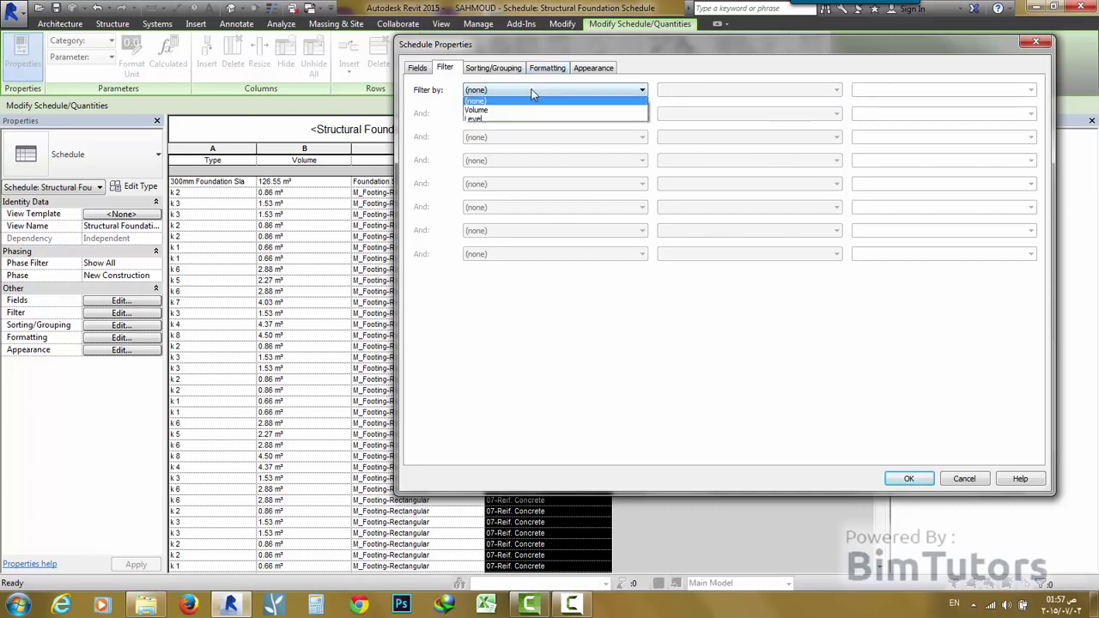
{"action": "left_click", "coordinate": [505, 141]}
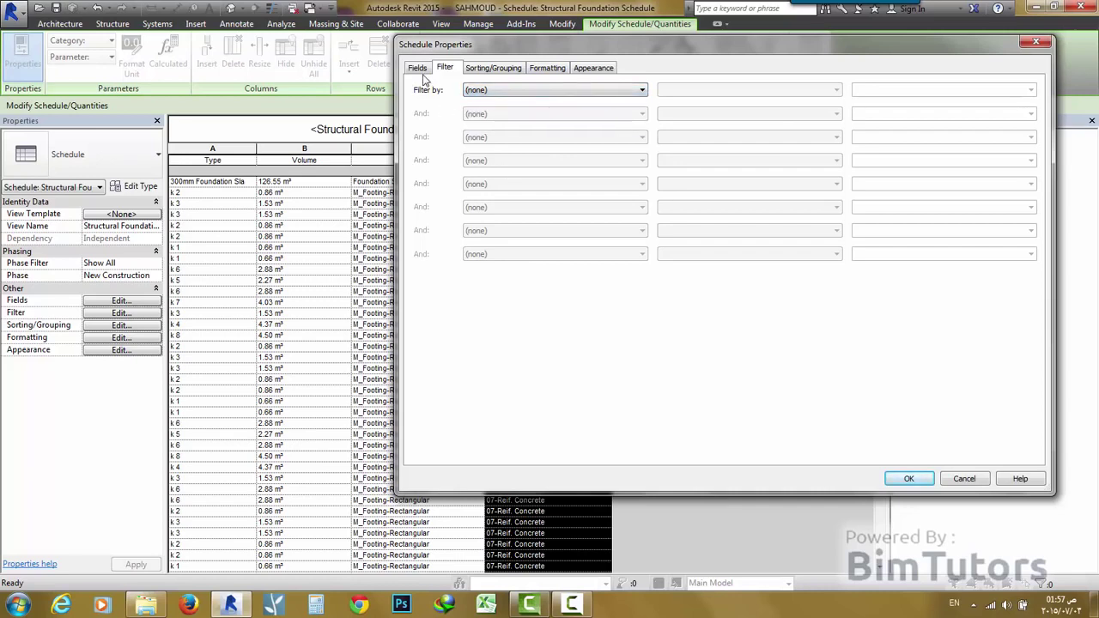
{"action": "left_click", "coordinate": [419, 68]}
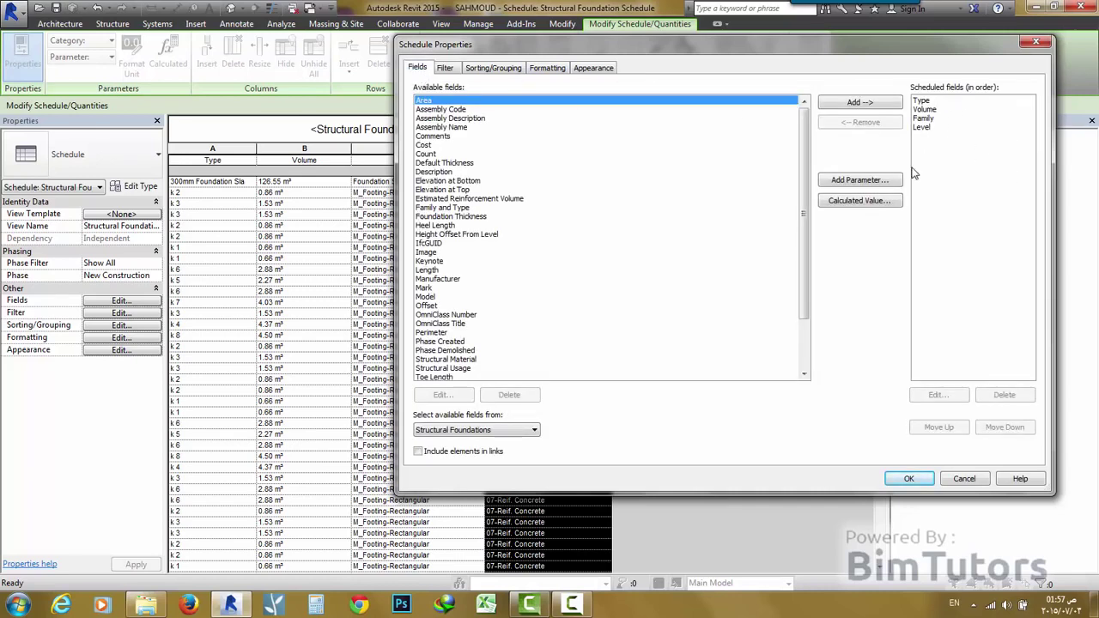
{"action": "left_click", "coordinate": [452, 72]}
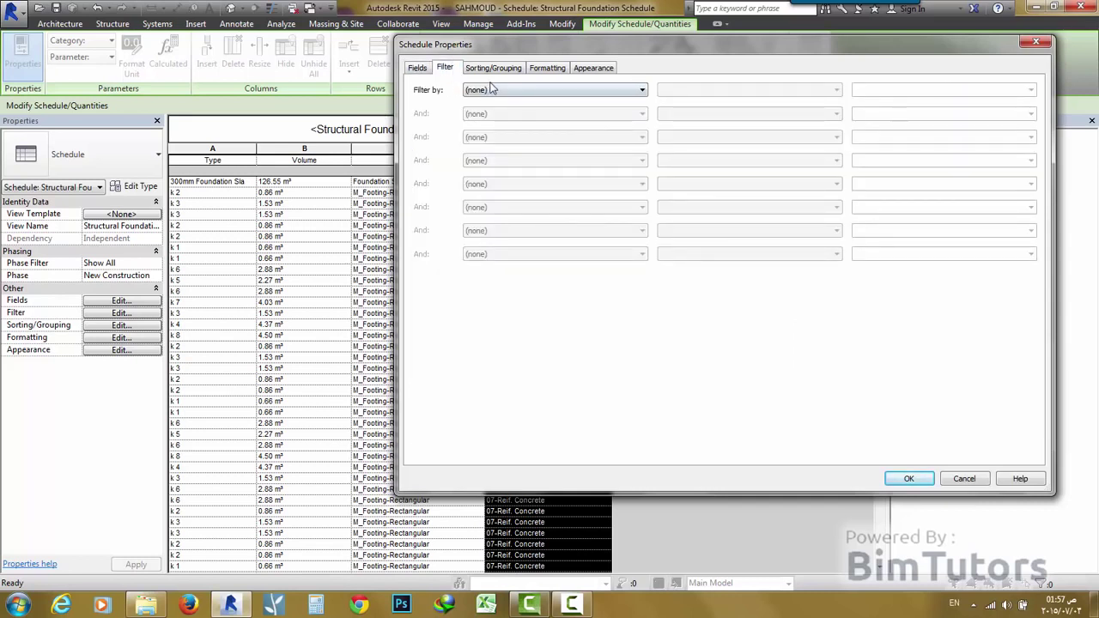
{"action": "left_click", "coordinate": [491, 90]}
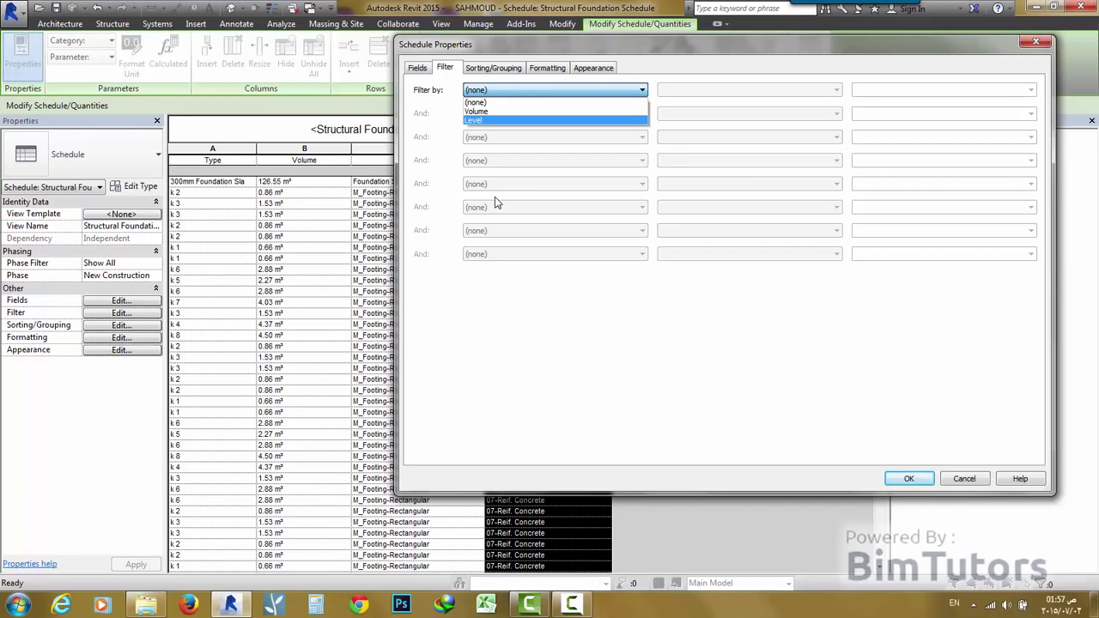
{"action": "left_click", "coordinate": [484, 112]}
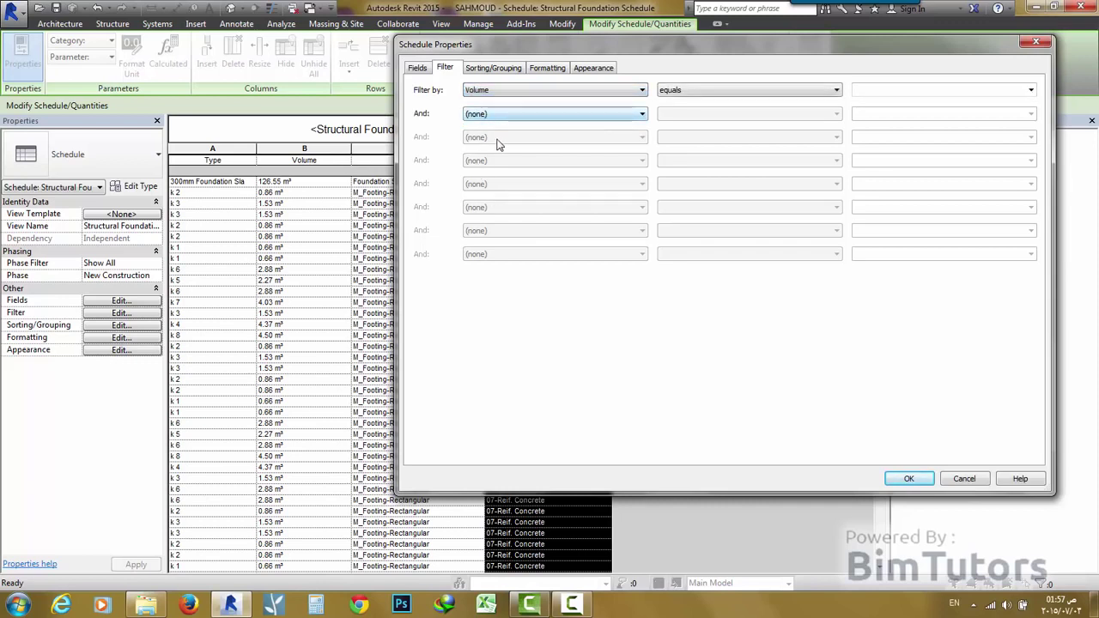
{"action": "left_click", "coordinate": [687, 91]}
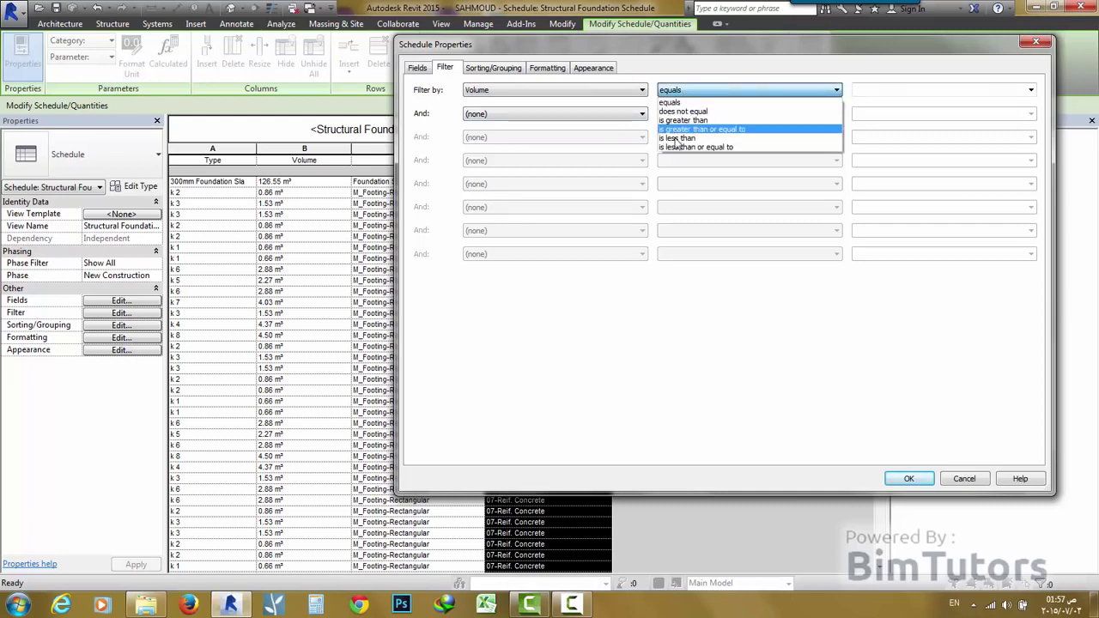
{"action": "left_click", "coordinate": [690, 121]}
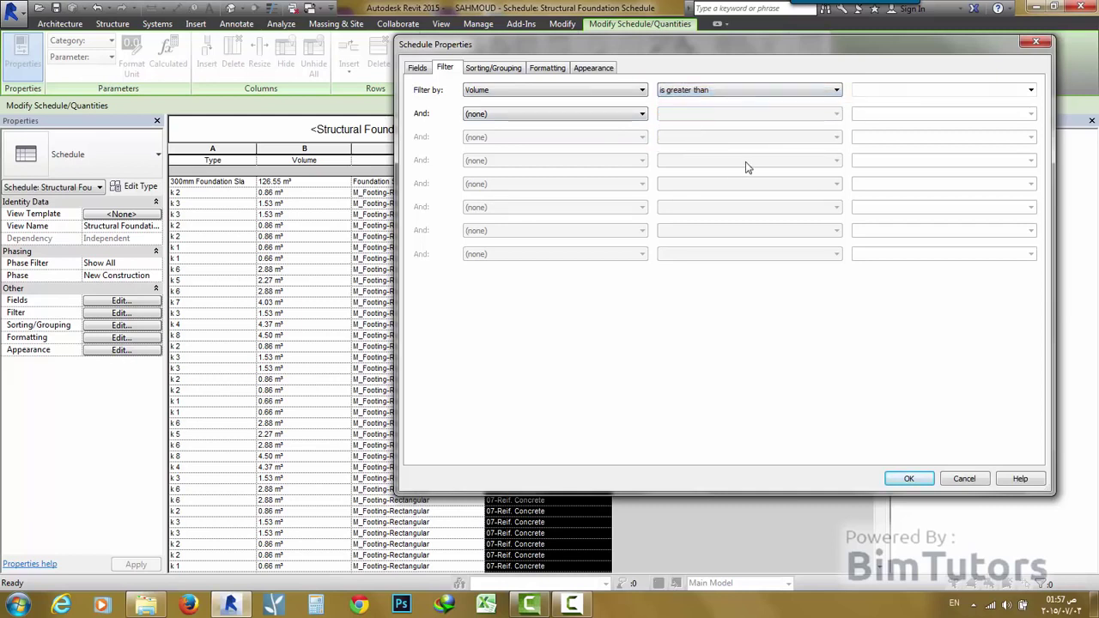
{"action": "left_click", "coordinate": [1031, 89]}
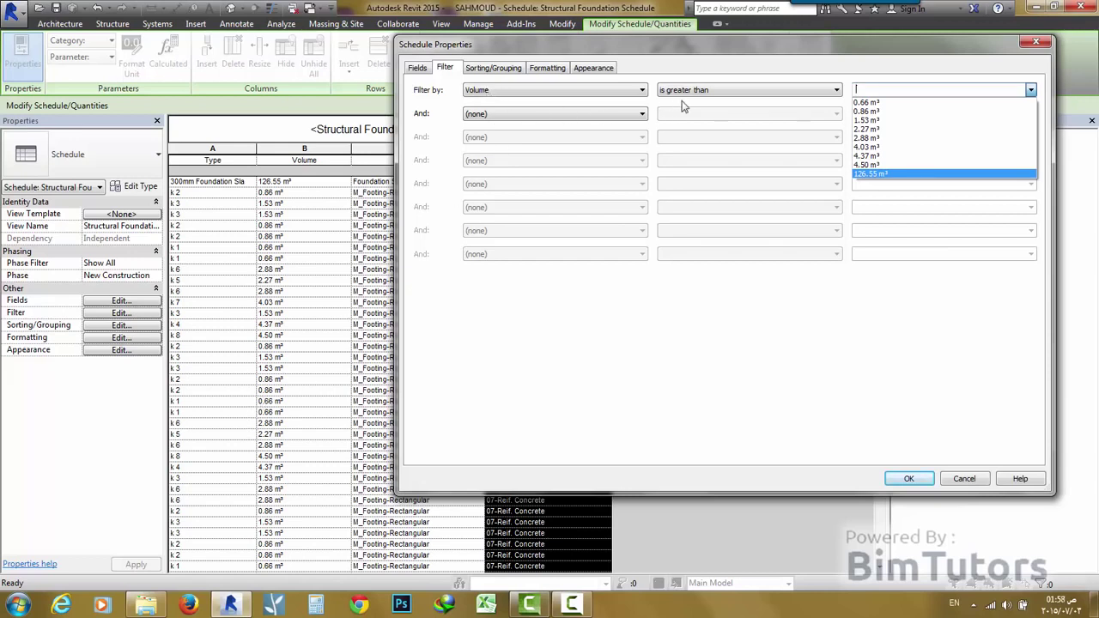
{"action": "left_click", "coordinate": [888, 121]}
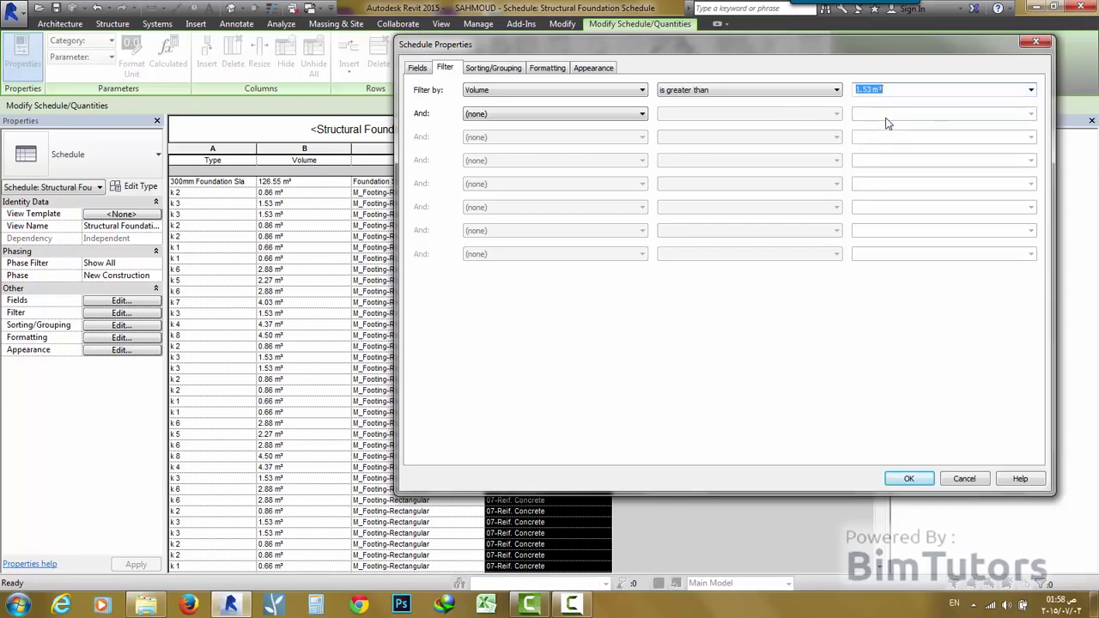
- Apply the Volume > 1.53 m³ filter, then reset Filter by to (none) and reopen Schedule Properties
{"action": "left_click", "coordinate": [908, 479]}
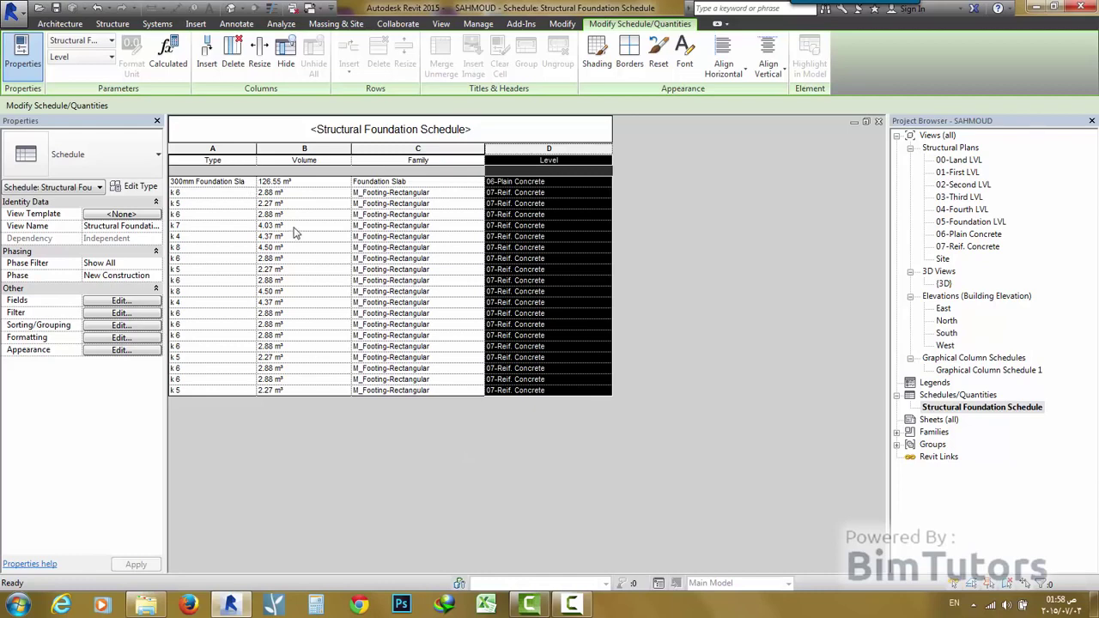
{"action": "left_click", "coordinate": [110, 313]}
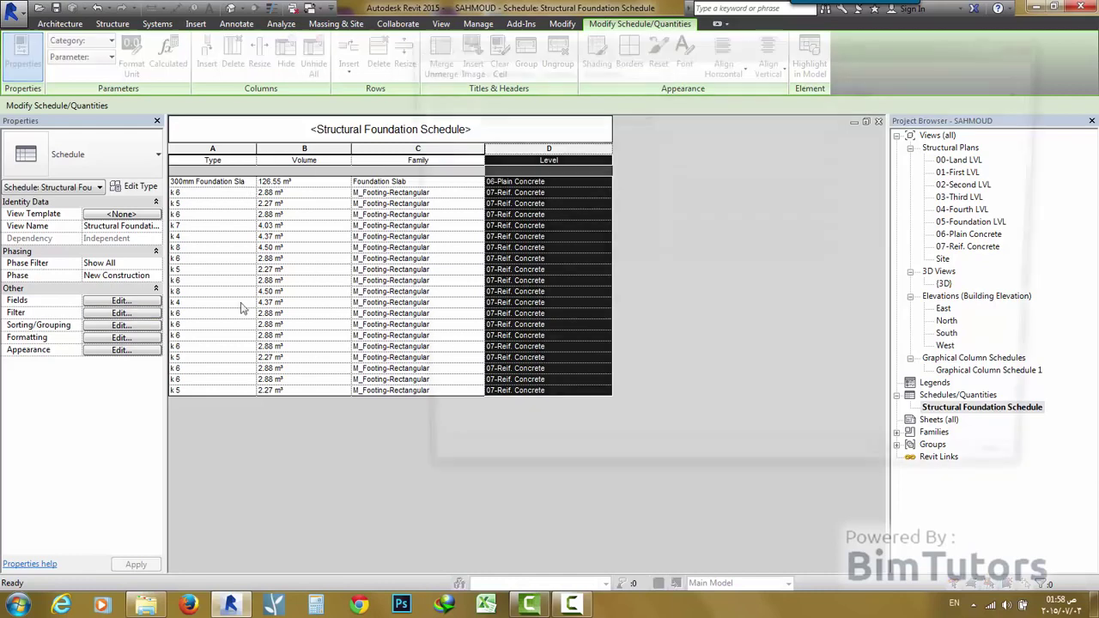
{"action": "left_click", "coordinate": [610, 89]}
{"action": "left_click", "coordinate": [554, 99]}
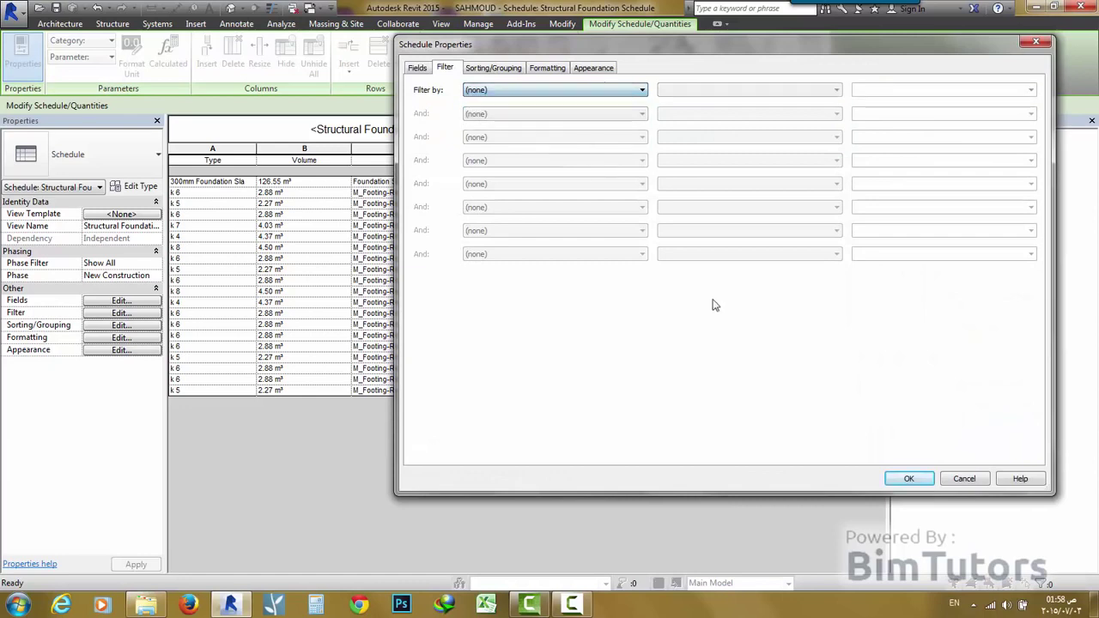
{"action": "left_click", "coordinate": [887, 473]}
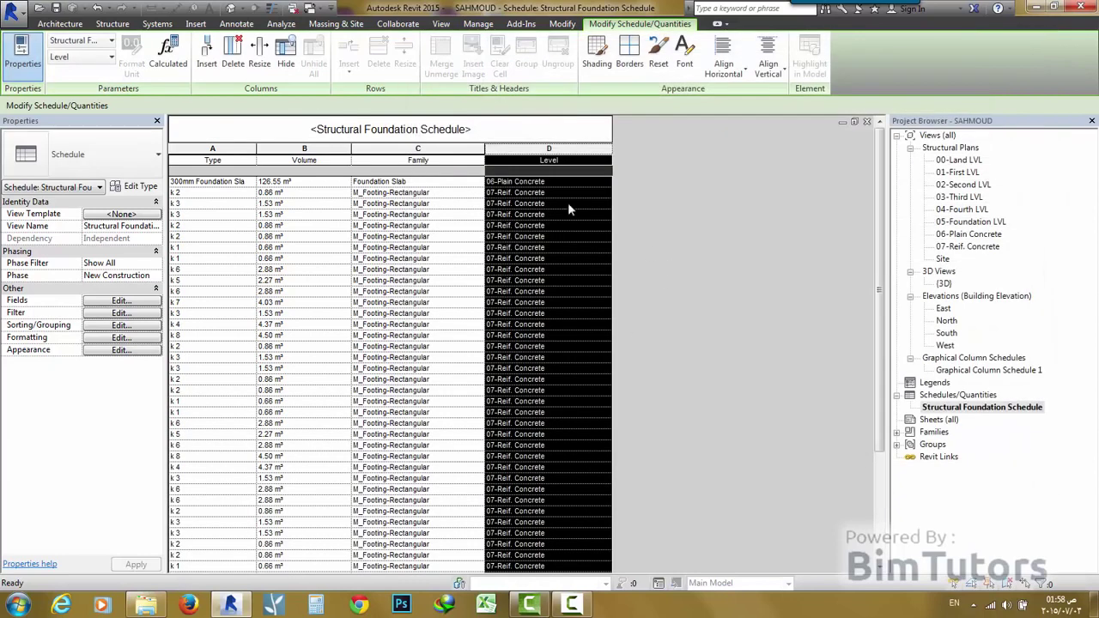
{"action": "left_click", "coordinate": [120, 314]}
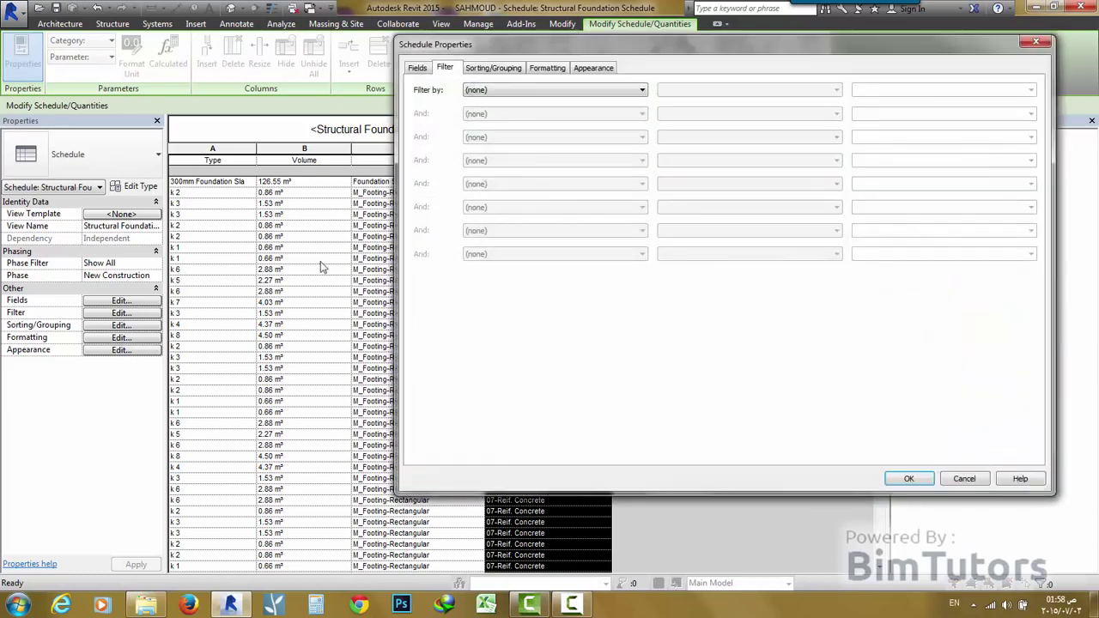
- On Sorting/Grouping, try enabling Grand totals with Title, count, and totals
{"action": "left_click", "coordinate": [484, 76]}
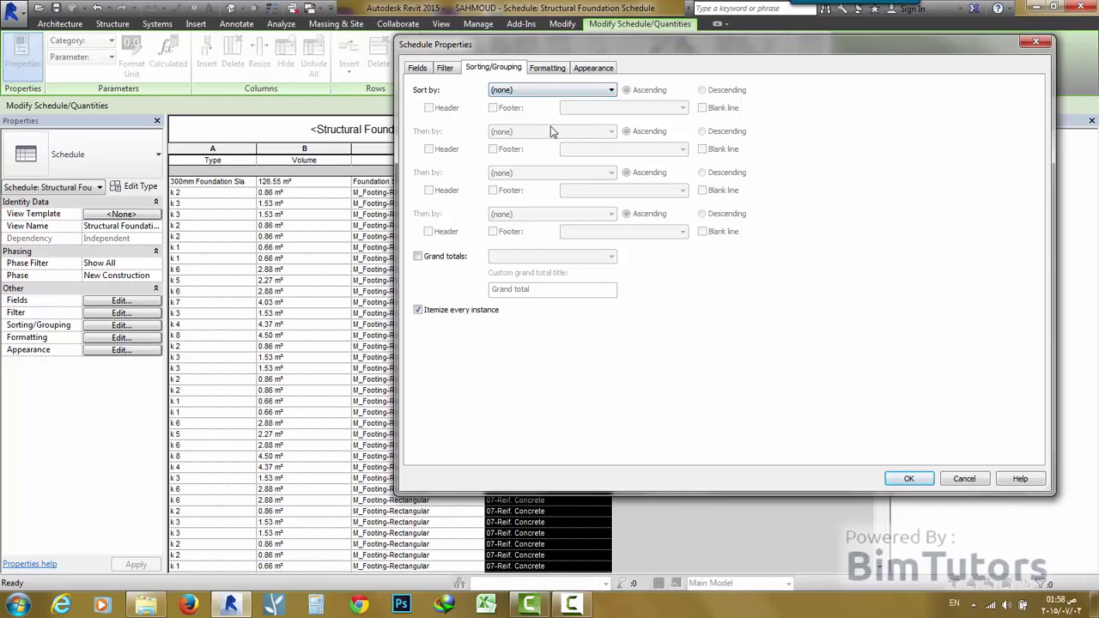
{"action": "left_click", "coordinate": [530, 91]}
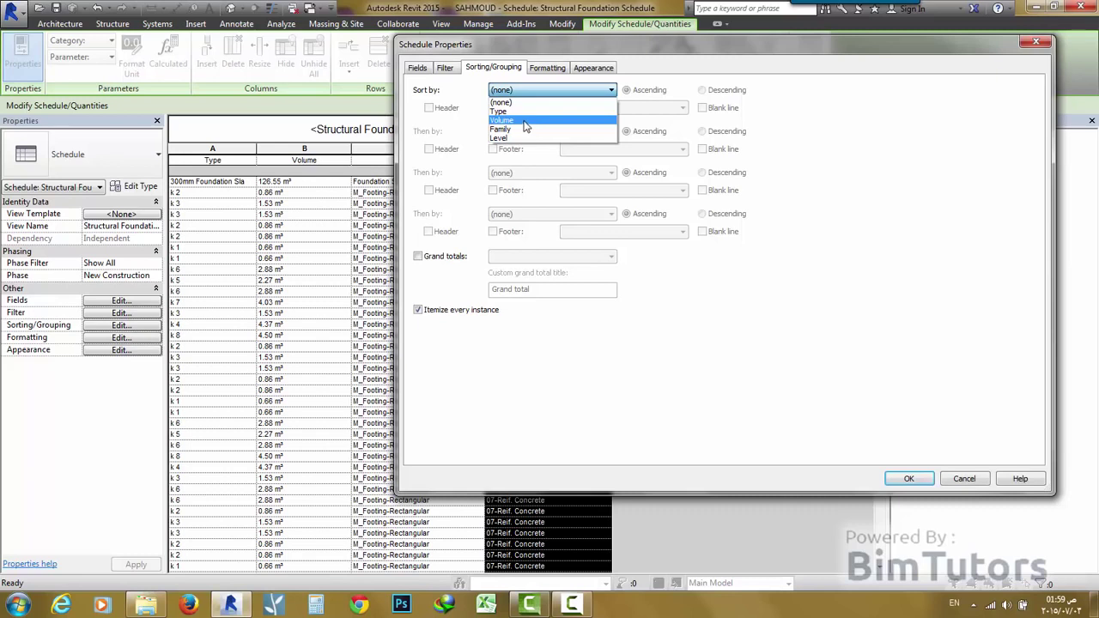
{"action": "left_click", "coordinate": [734, 312]}
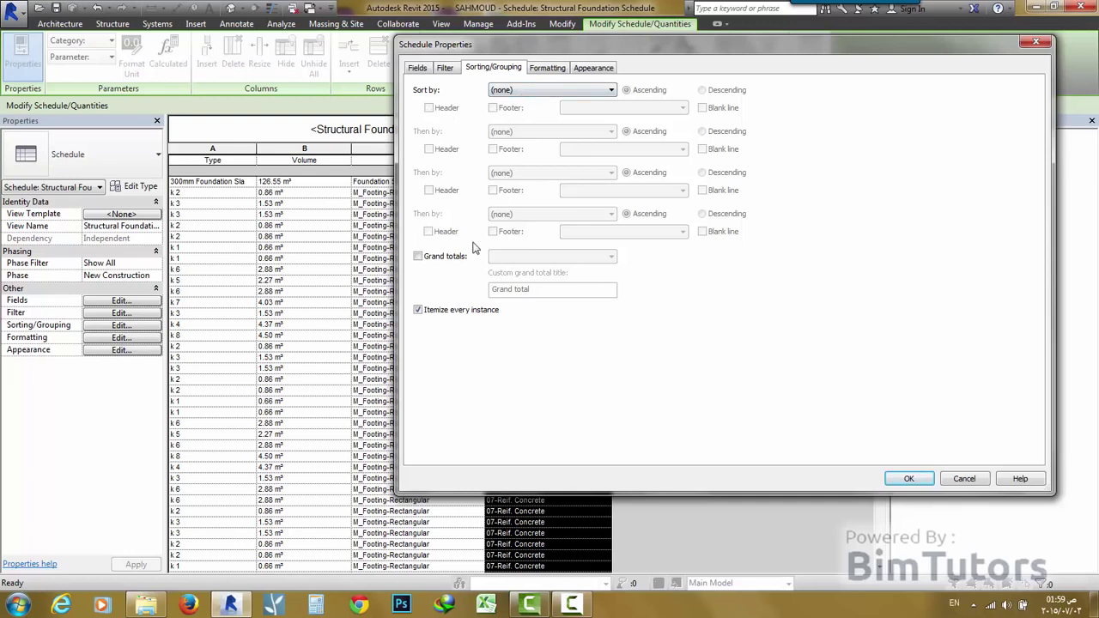
{"action": "left_click", "coordinate": [419, 256]}
{"action": "left_click", "coordinate": [550, 257]}
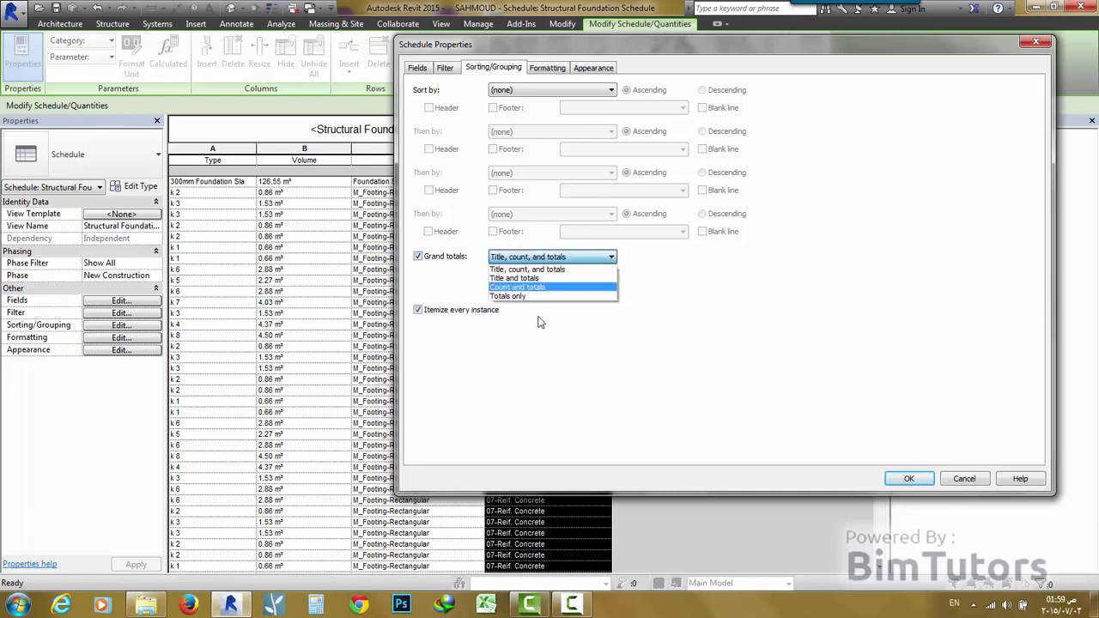
{"action": "left_click", "coordinate": [542, 350]}
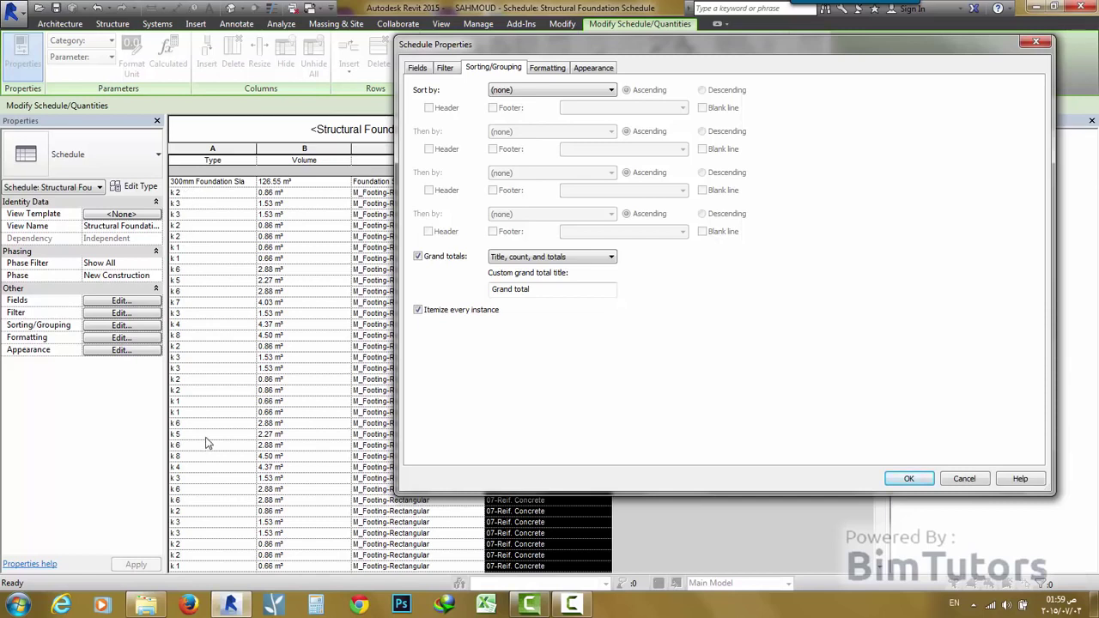
- Sort by Type with a header and a count-and-totals footer, turning grand totals off
{"action": "left_click", "coordinate": [530, 91]}
{"action": "left_click", "coordinate": [499, 100]}
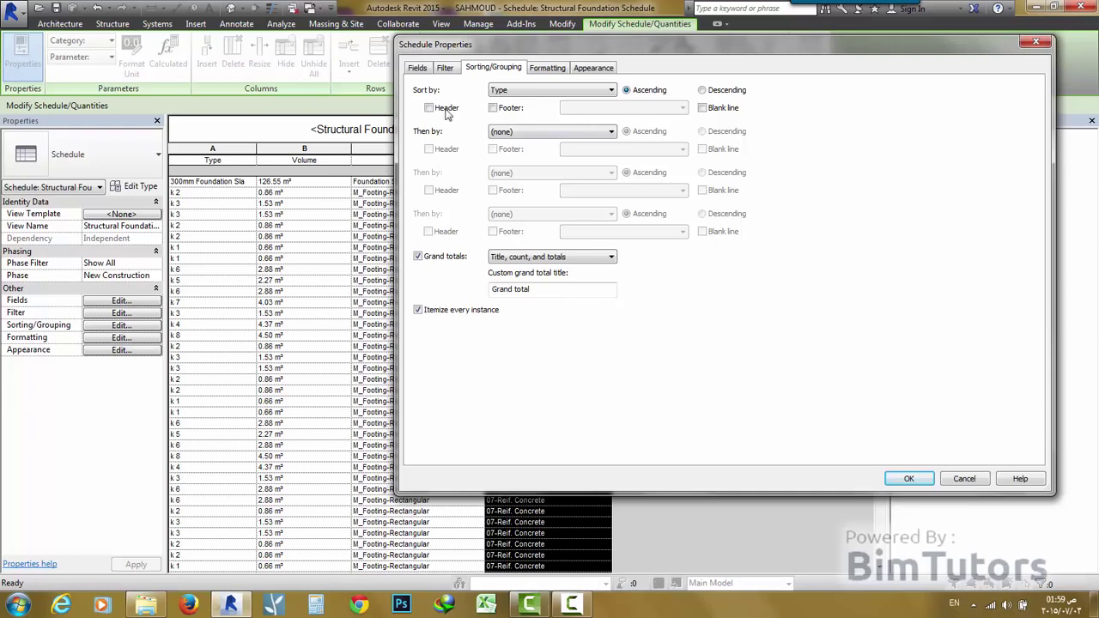
{"action": "left_click", "coordinate": [447, 110]}
{"action": "left_click", "coordinate": [493, 108]}
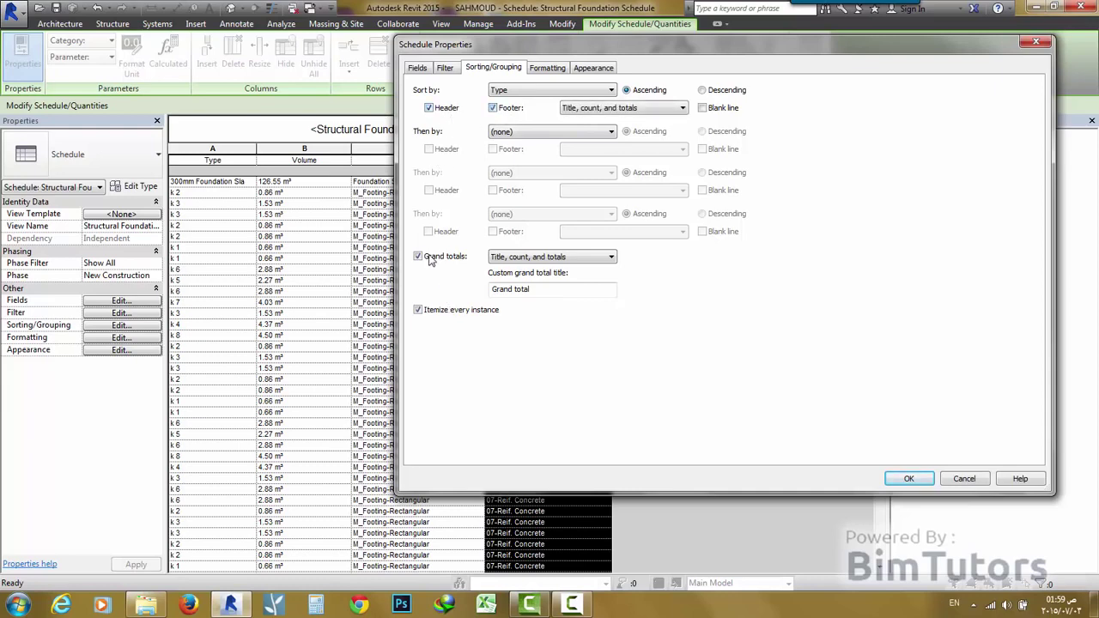
{"action": "left_click", "coordinate": [418, 256]}
{"action": "left_click", "coordinate": [910, 479]}
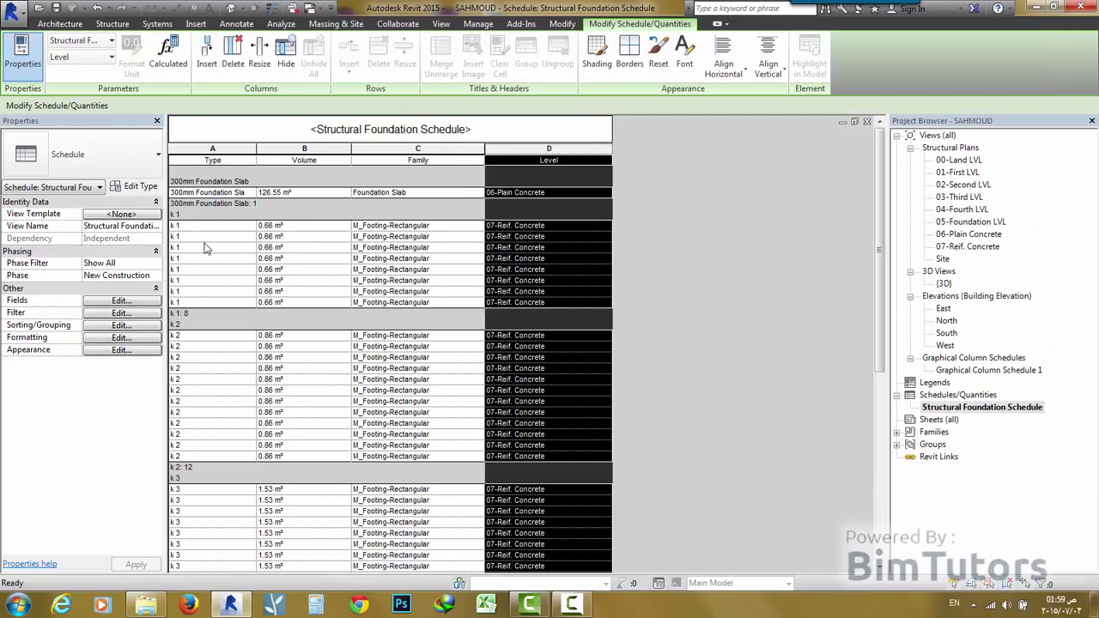
{"action": "left_click", "coordinate": [554, 192]}
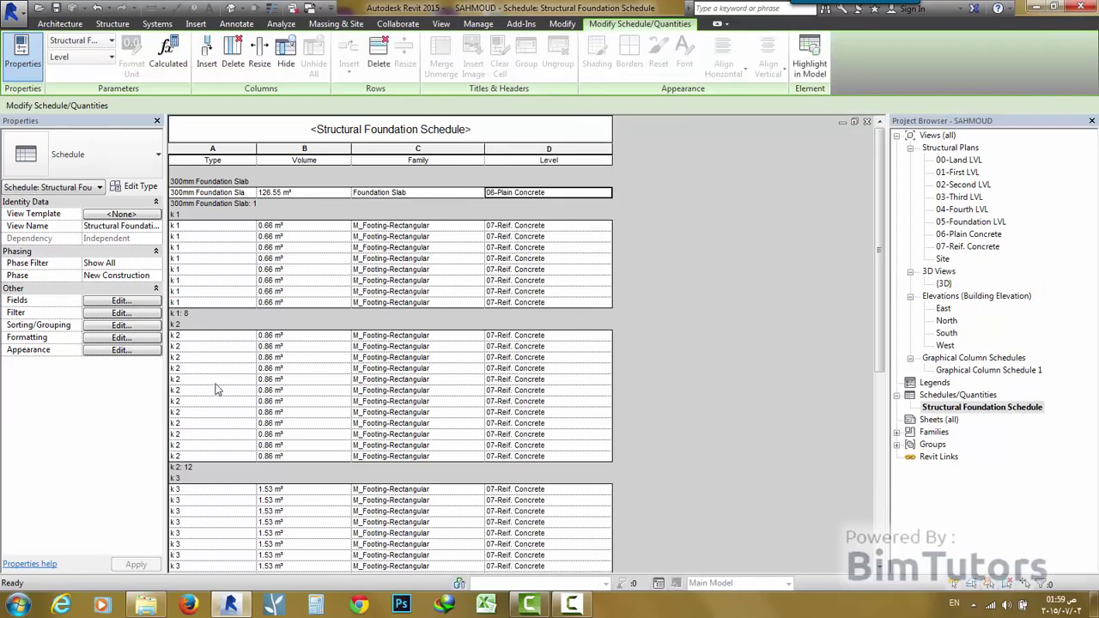
{"action": "scroll", "coordinate": [219, 390], "scroll_direction": "down", "scroll_amount": 5}
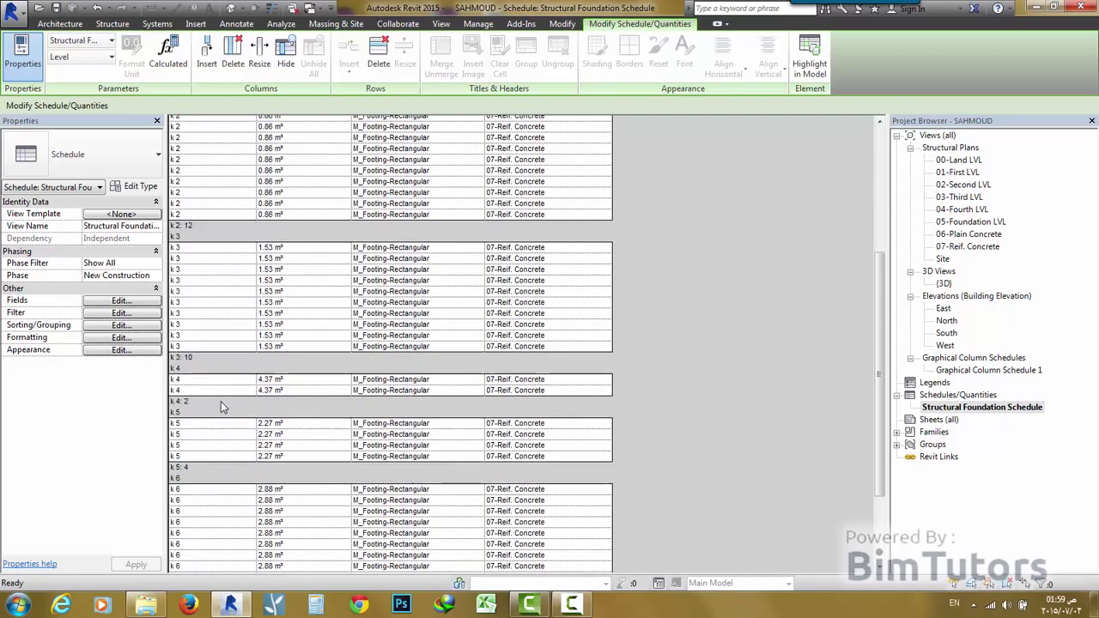
{"action": "scroll", "coordinate": [223, 378], "scroll_direction": "up", "scroll_amount": 1}
{"action": "scroll", "coordinate": [223, 378], "scroll_direction": "up", "scroll_amount": 4}
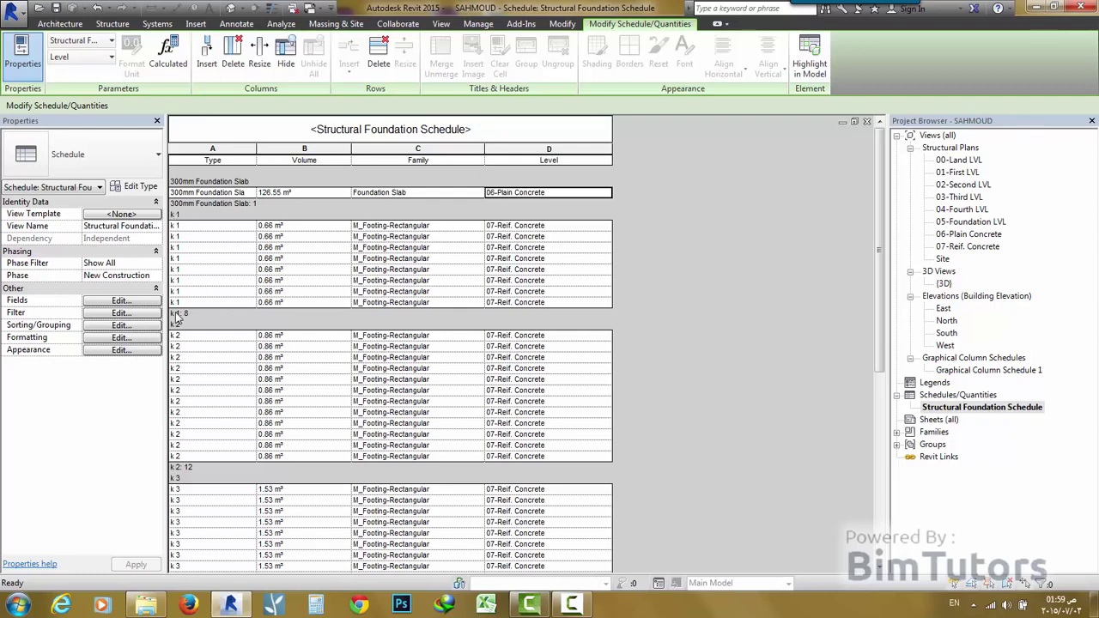
{"action": "left_click", "coordinate": [137, 325]}
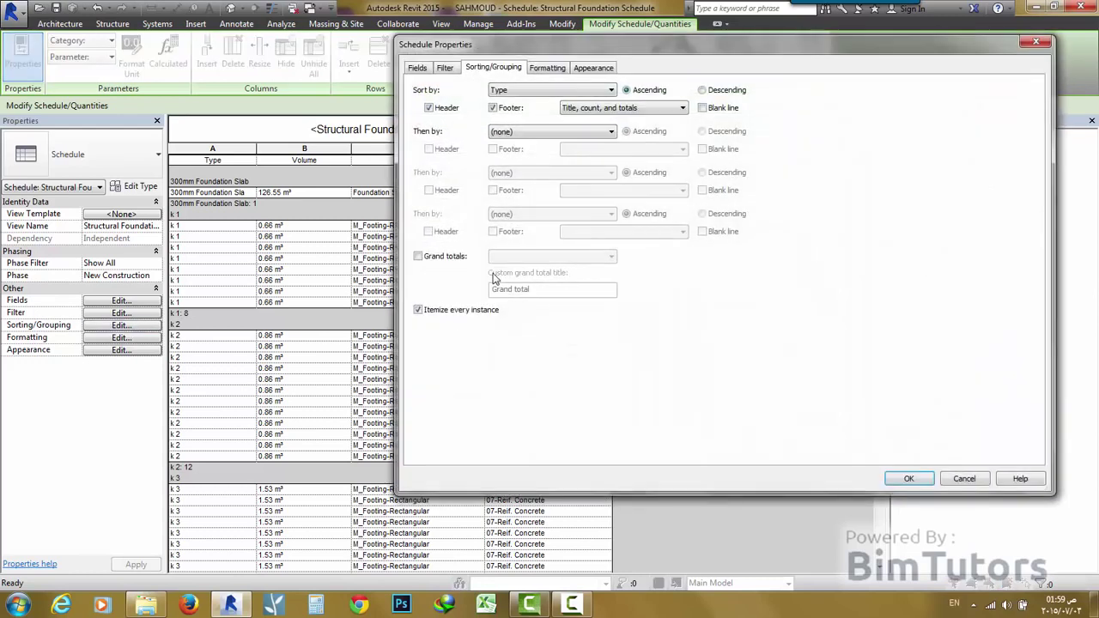
- Add blank lines between Type groups and turn on Grand totals set to Totals only
{"action": "left_click", "coordinate": [727, 110]}
{"action": "left_click", "coordinate": [909, 479]}
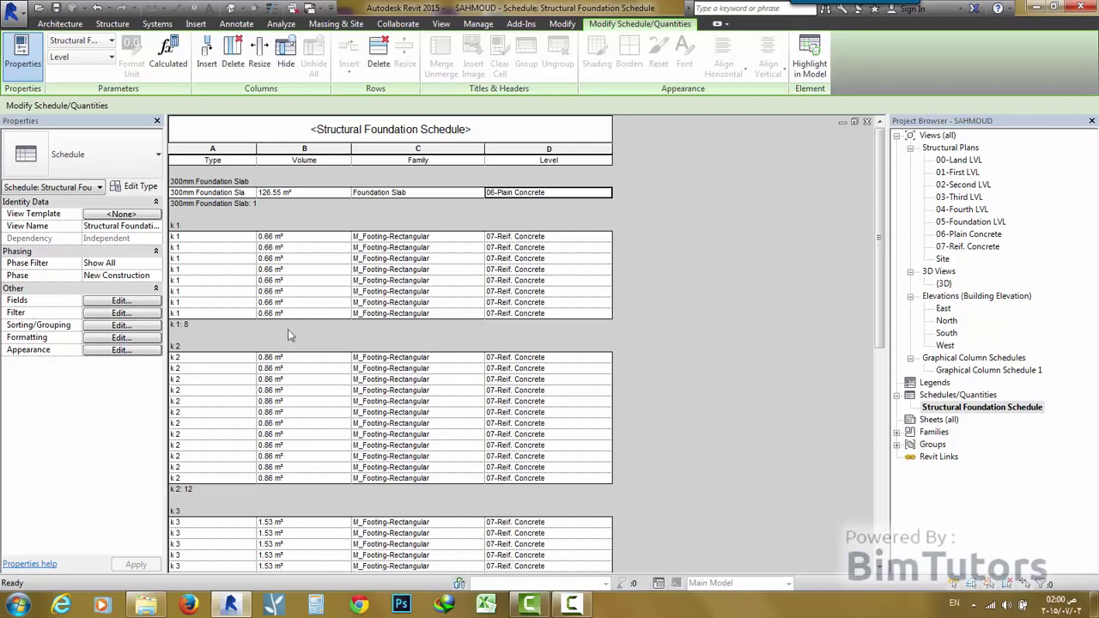
{"action": "left_click", "coordinate": [115, 327]}
{"action": "left_click", "coordinate": [437, 258]}
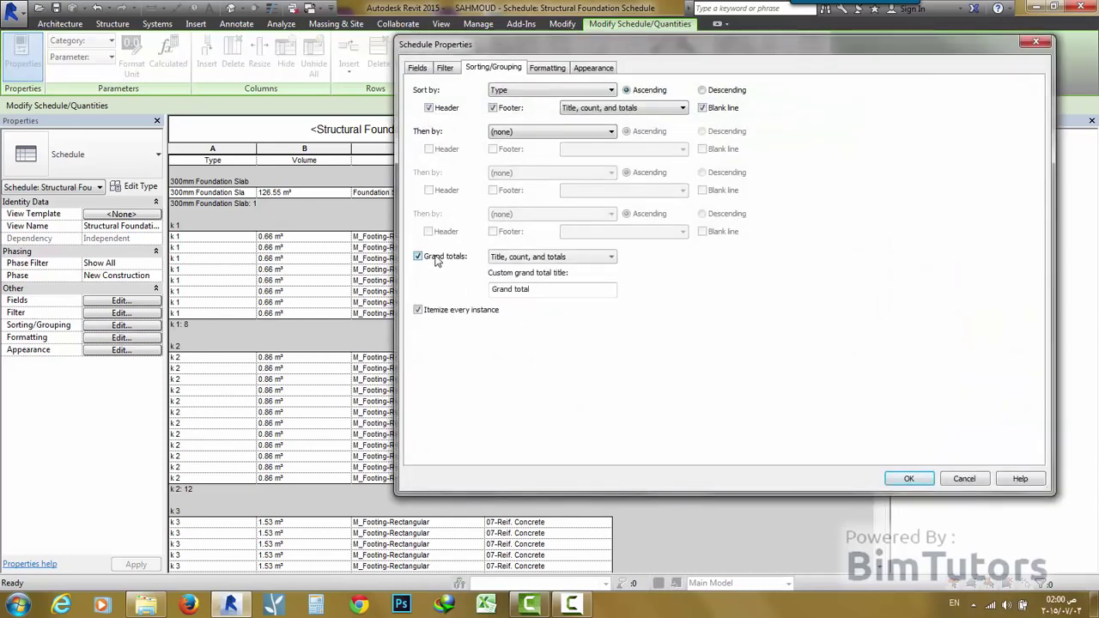
{"action": "left_click", "coordinate": [528, 257]}
{"action": "left_click", "coordinate": [528, 295]}
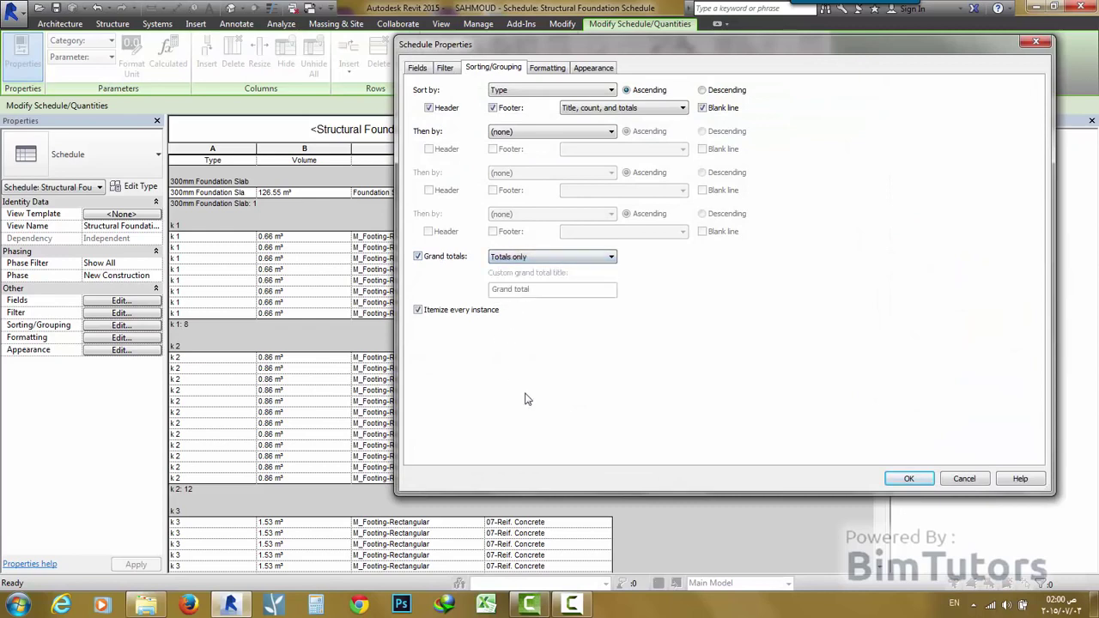
{"action": "left_click", "coordinate": [924, 482]}
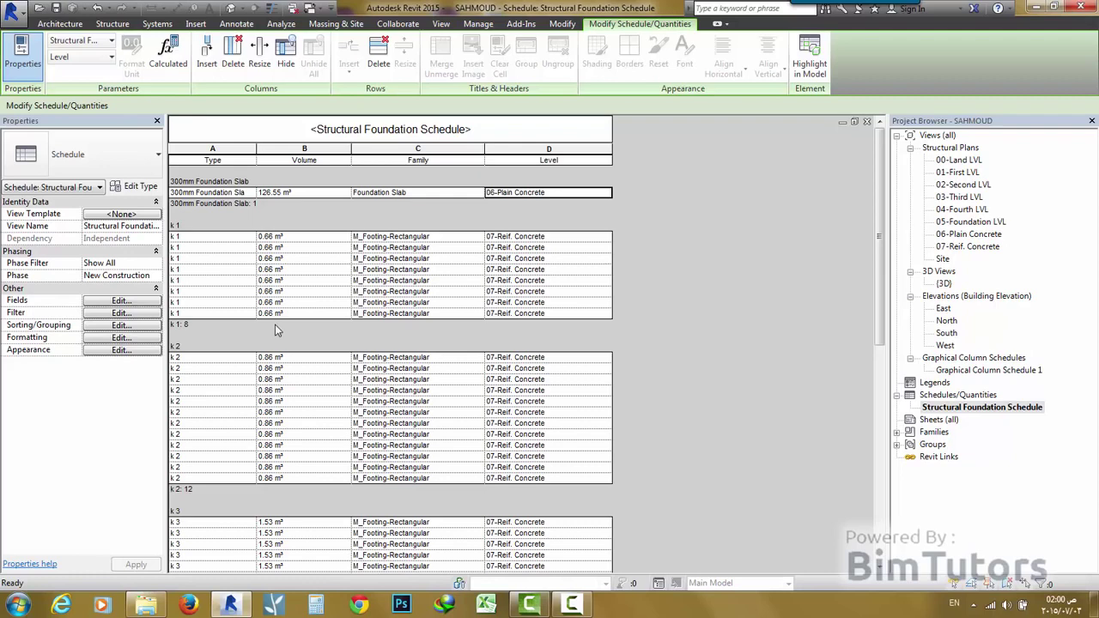
- Uncheck 'Itemize every instance' so each foundation Type shows as one summary row
{"action": "left_click", "coordinate": [131, 326]}
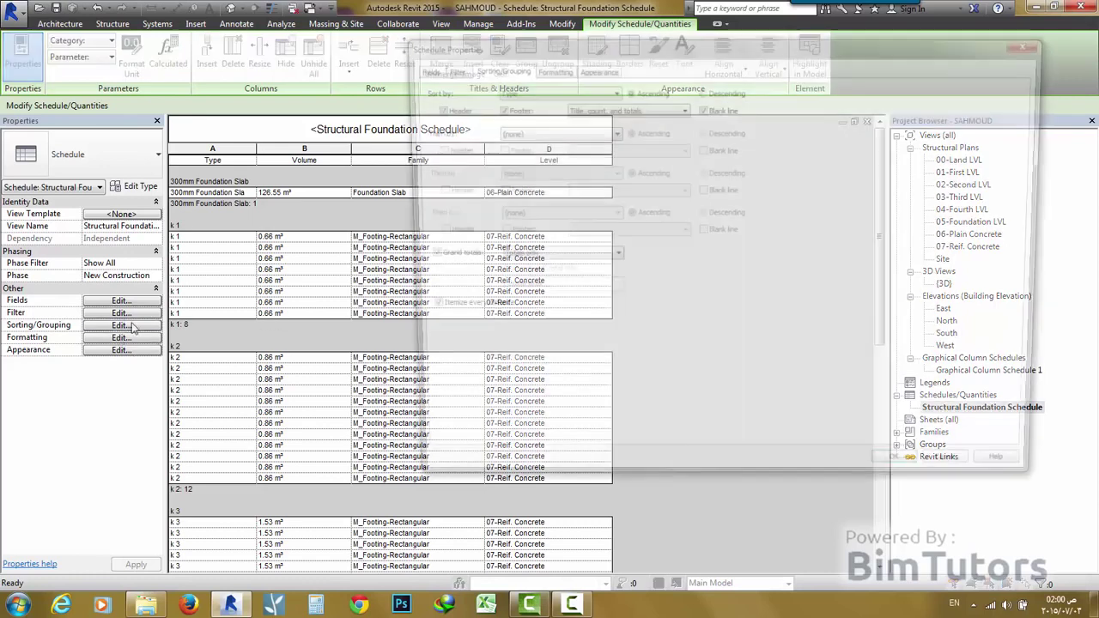
{"action": "left_click_drag", "start_coordinate": [489, 37], "coordinate": [520, 40]}
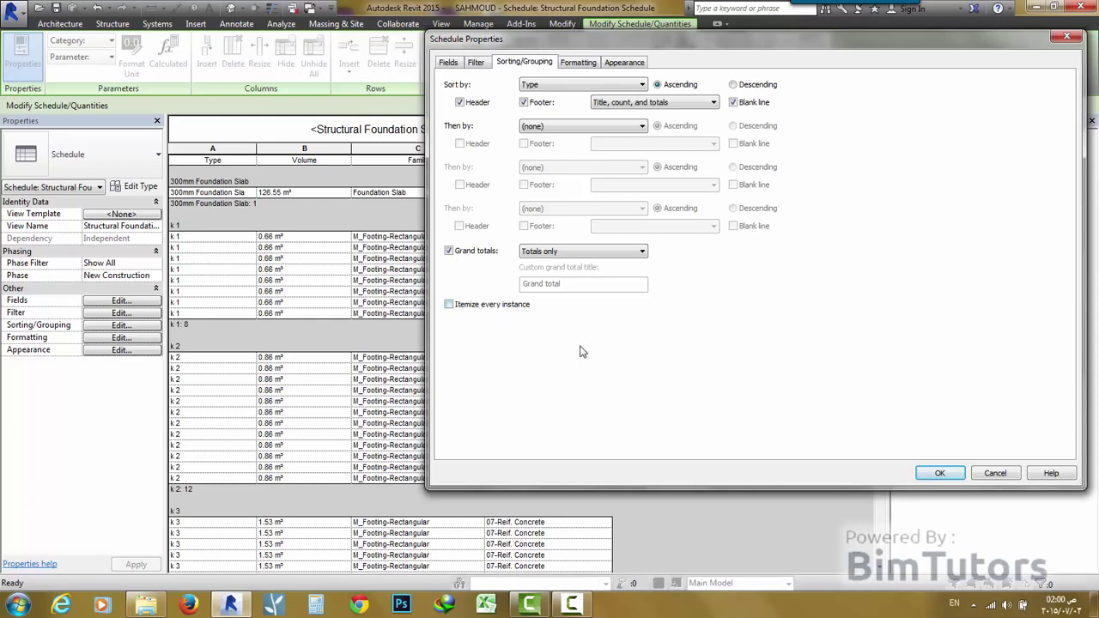
{"action": "left_click", "coordinate": [942, 474]}
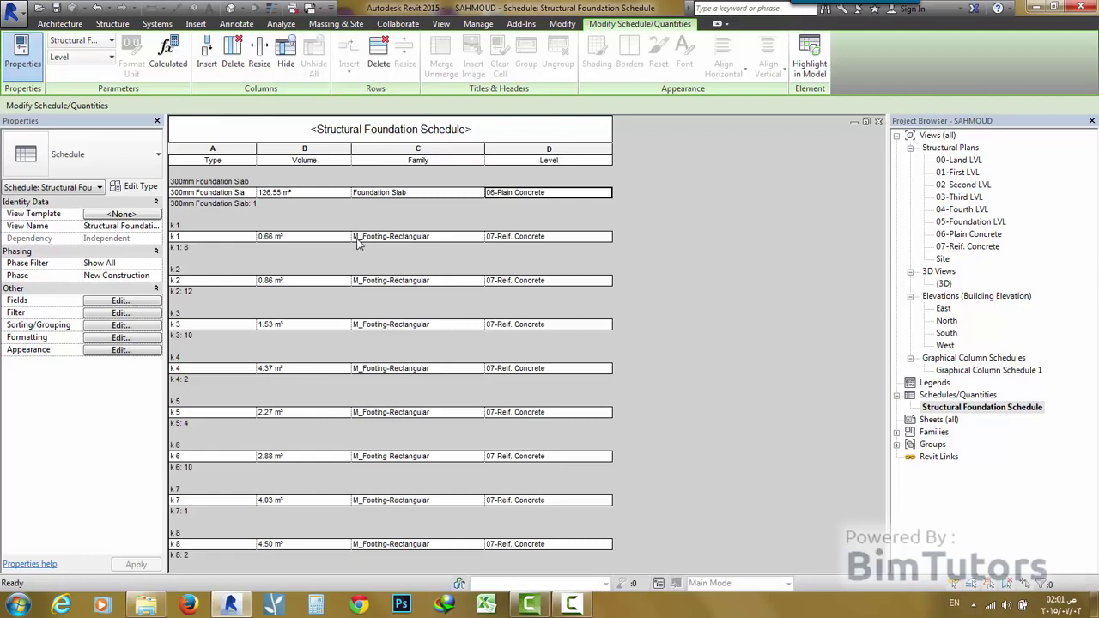
- Add the Count field to the schedule's columns
{"action": "left_click", "coordinate": [135, 301]}
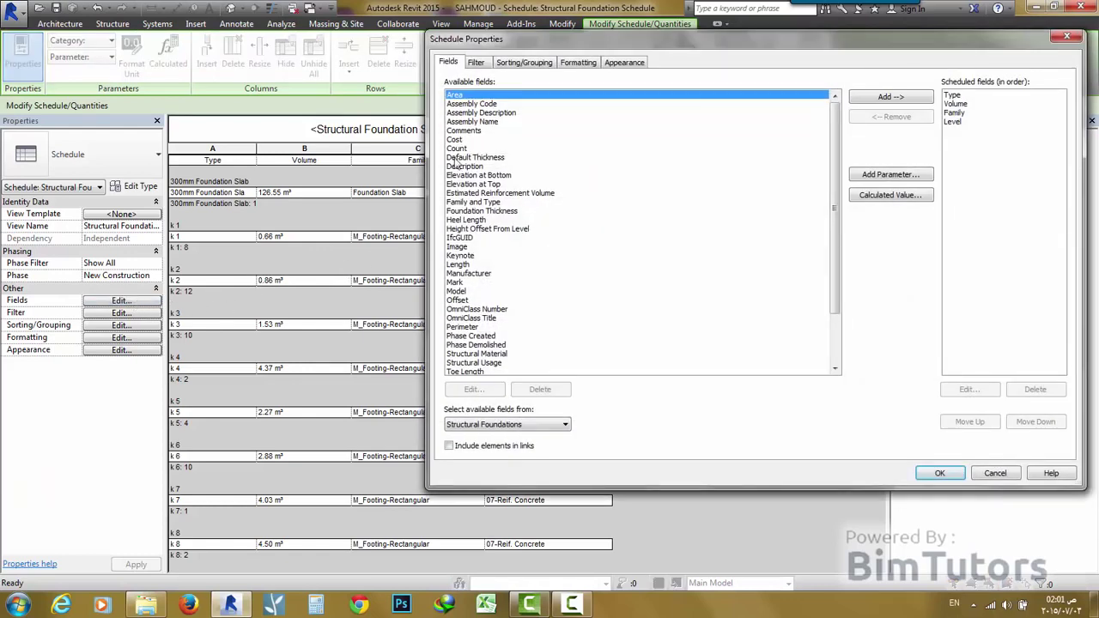
{"action": "left_click", "coordinate": [457, 148]}
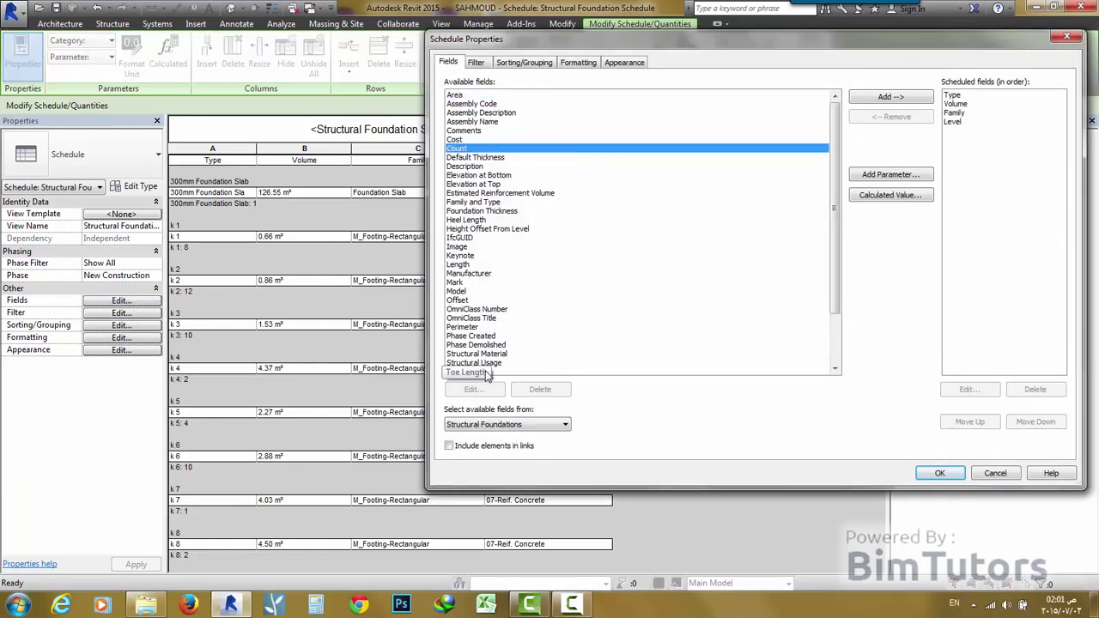
{"action": "left_click", "coordinate": [872, 98]}
{"action": "left_click", "coordinate": [940, 473]}
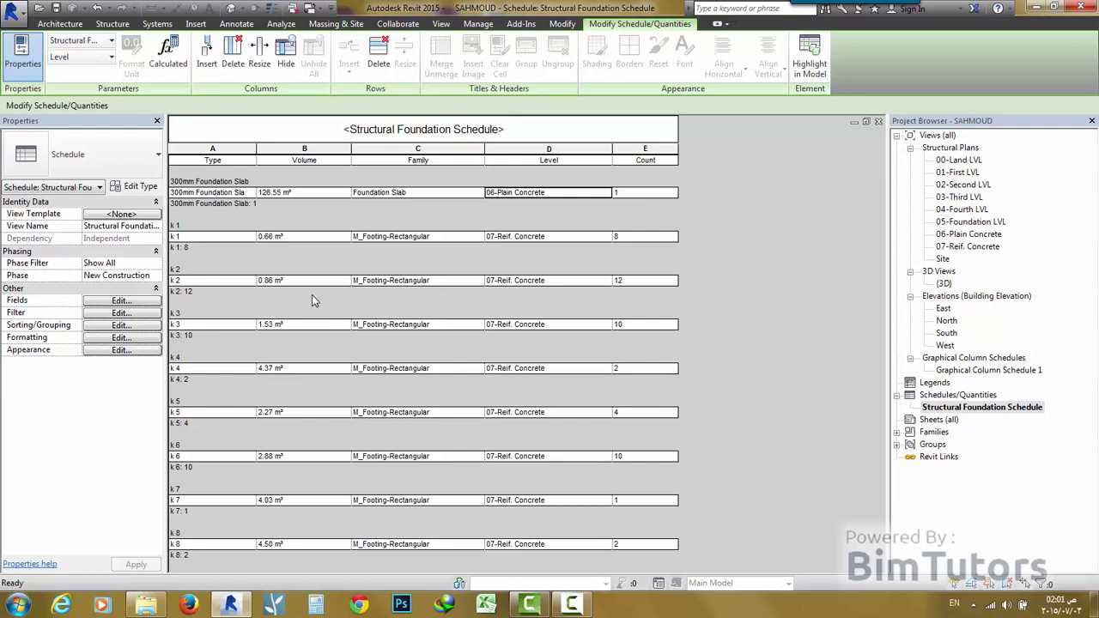
{"action": "left_click", "coordinate": [148, 325]}
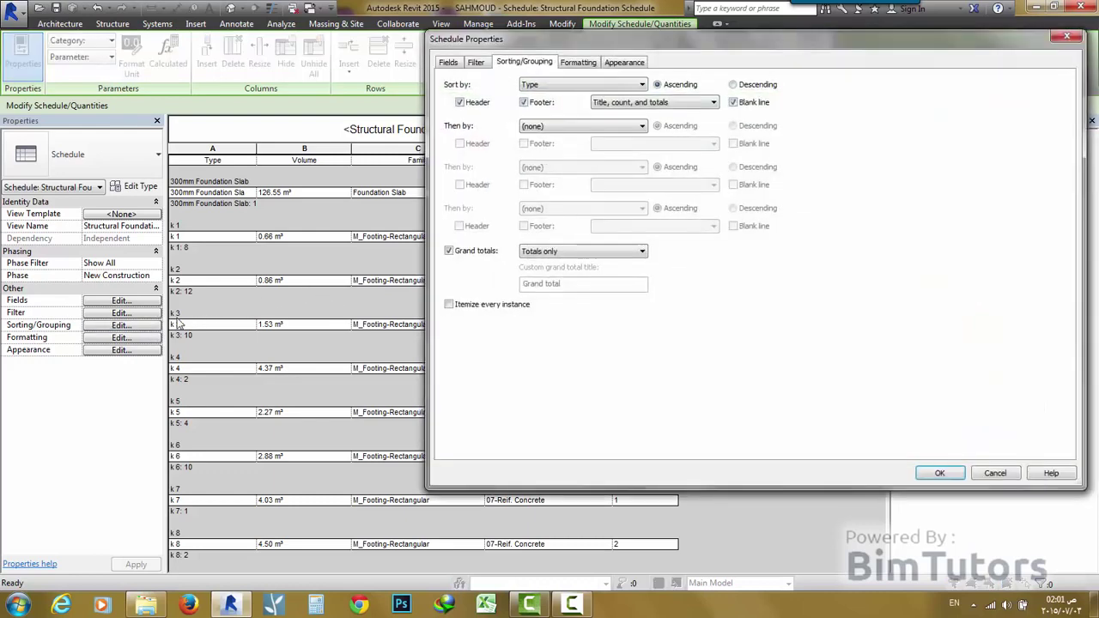
- Re-enable 'Itemize every instance', then bring up the Formatting settings for the schedule fields
{"action": "left_click", "coordinate": [448, 304]}
{"action": "left_click", "coordinate": [939, 473]}
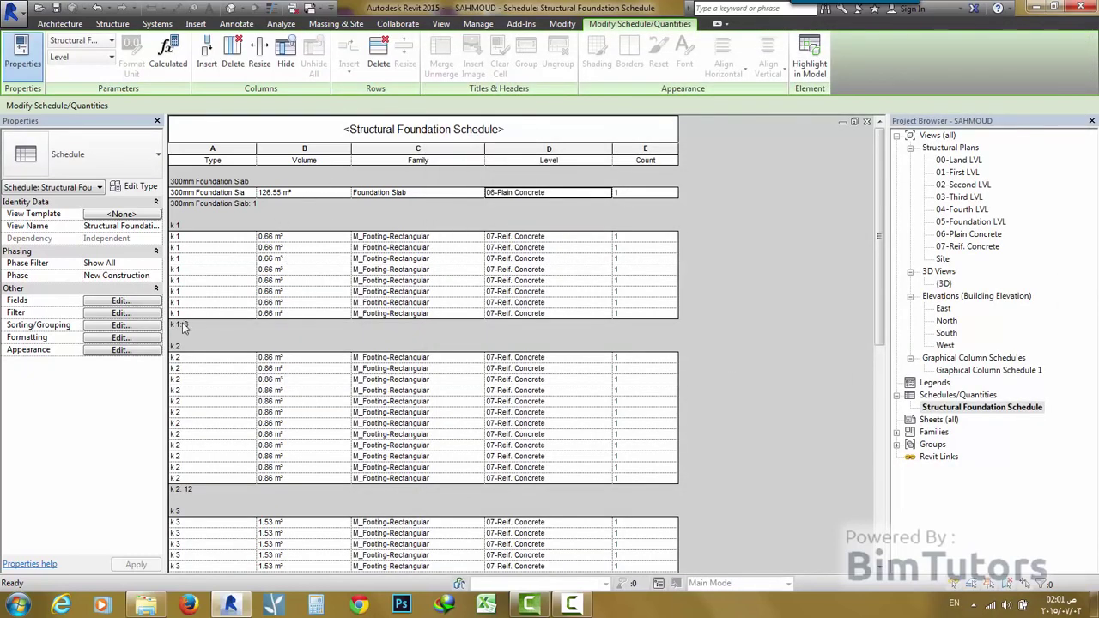
{"action": "left_click", "coordinate": [120, 338]}
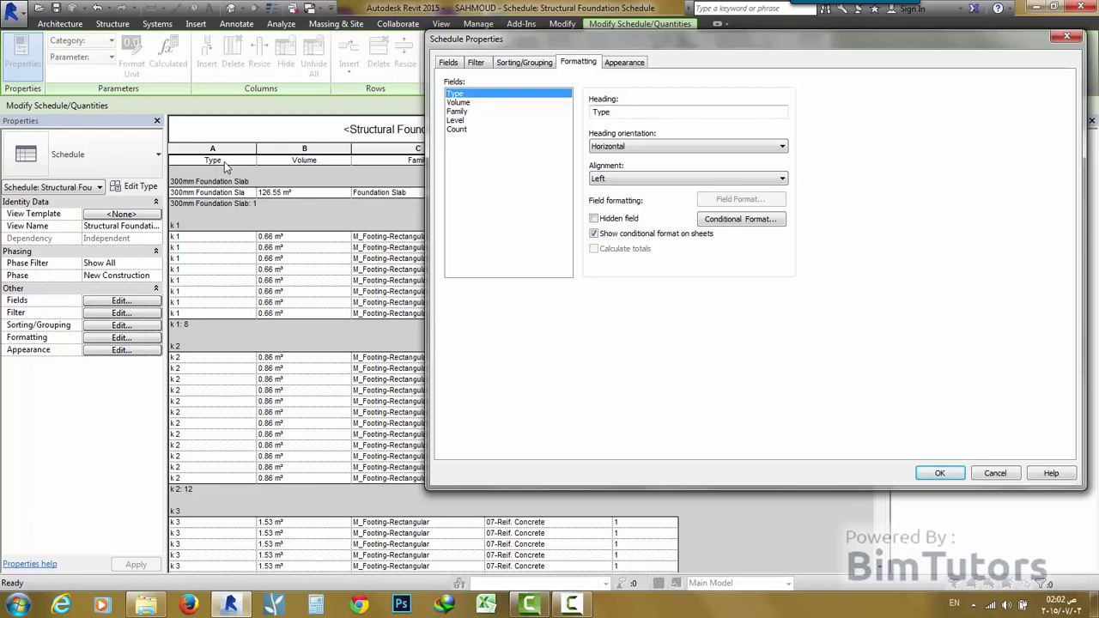
- Replace the Type column heading with the Arabic heading النوع and apply it
{"action": "double_click", "coordinate": [628, 111]}
{"action": "key", "text": "alt+shift"}
{"action": "type", "text": "نوع"}
{"action": "left_click", "coordinate": [940, 473]}
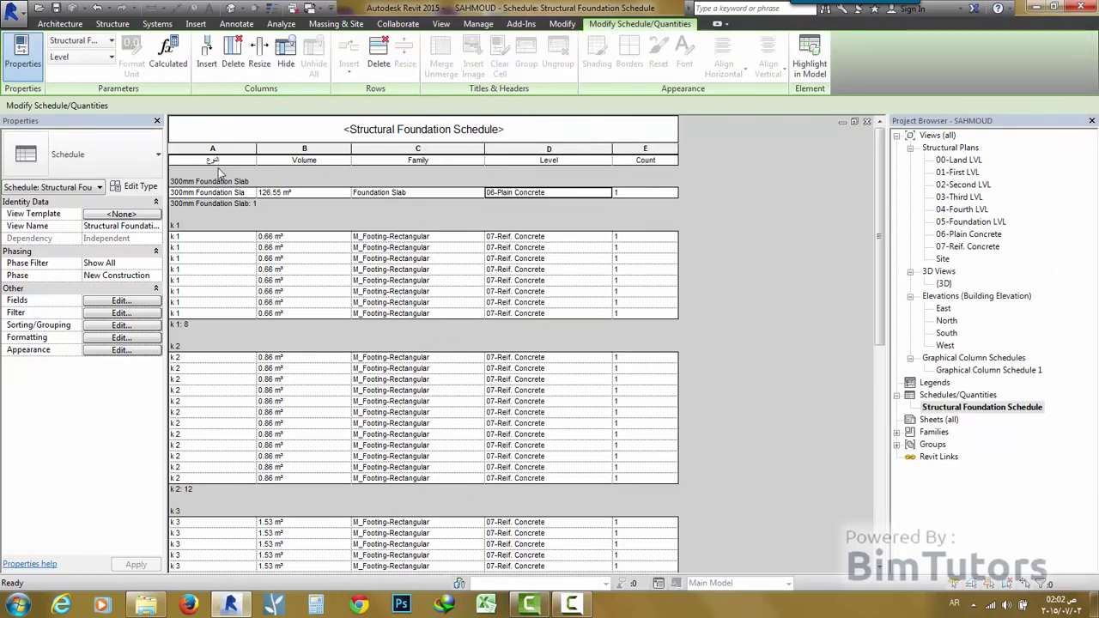
- In the field formatting settings, keep headings horizontal and left-aligned, then select the Volume field
{"action": "left_click", "coordinate": [138, 337]}
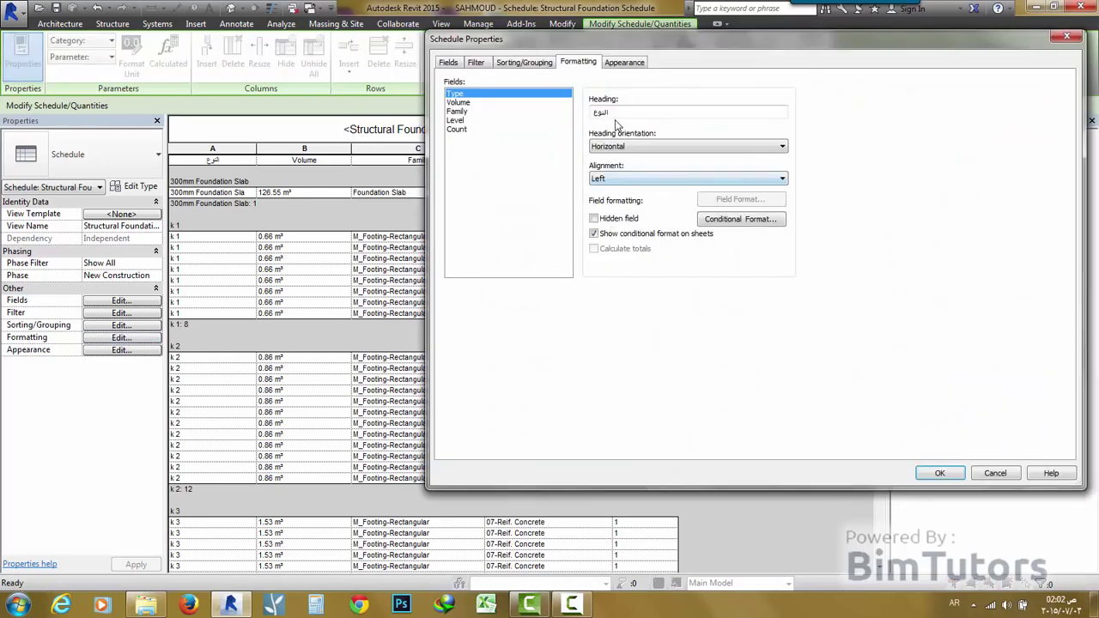
{"action": "left_click", "coordinate": [623, 147]}
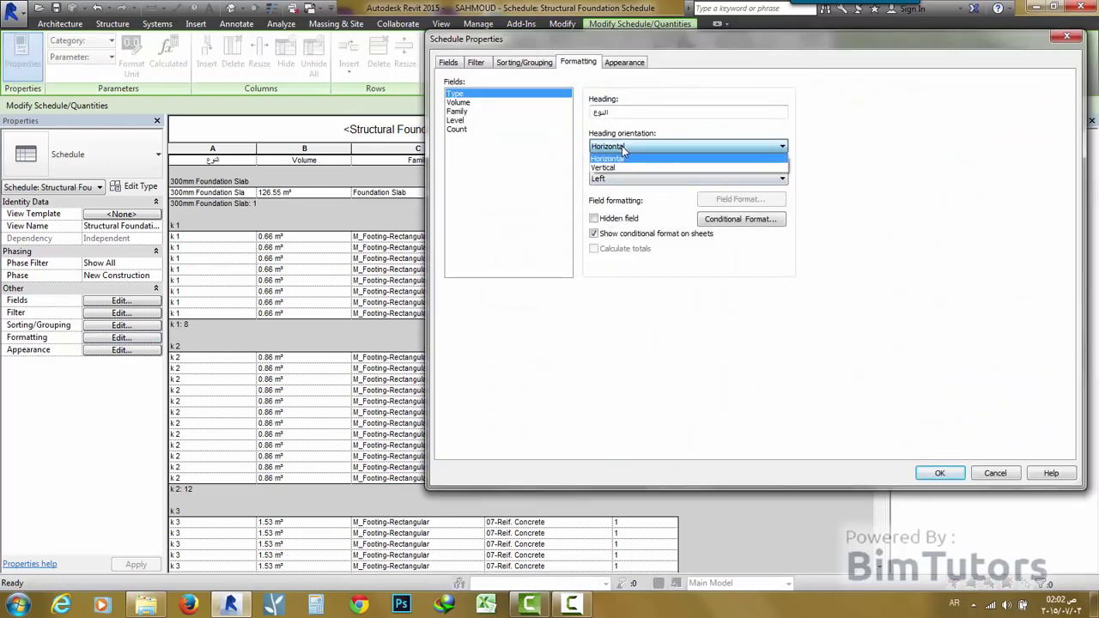
{"action": "left_click", "coordinate": [615, 144]}
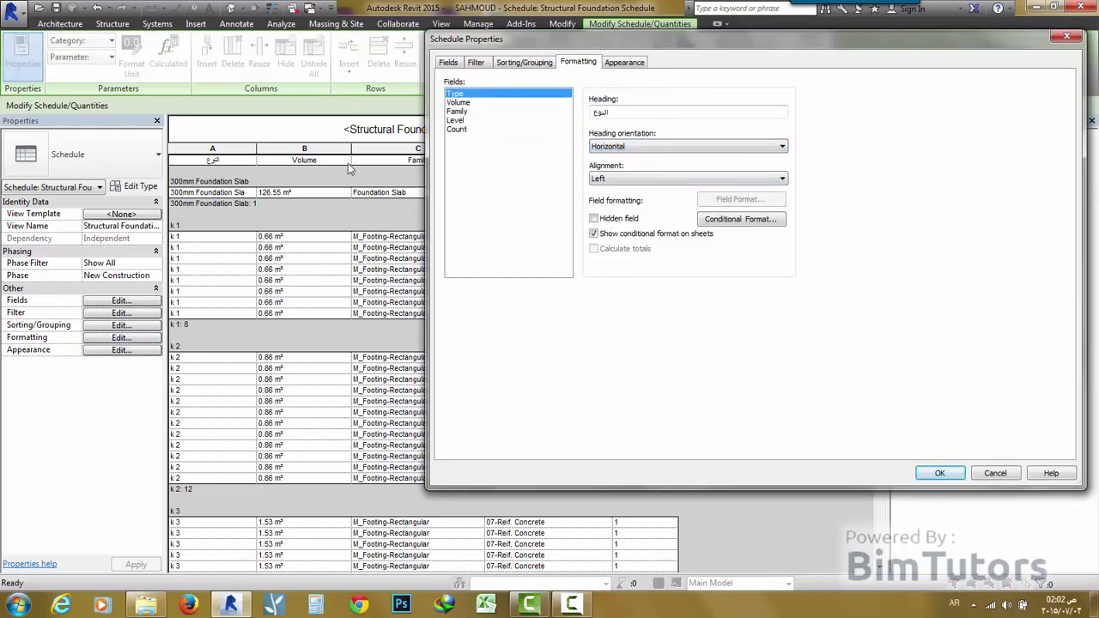
{"action": "left_click", "coordinate": [650, 179]}
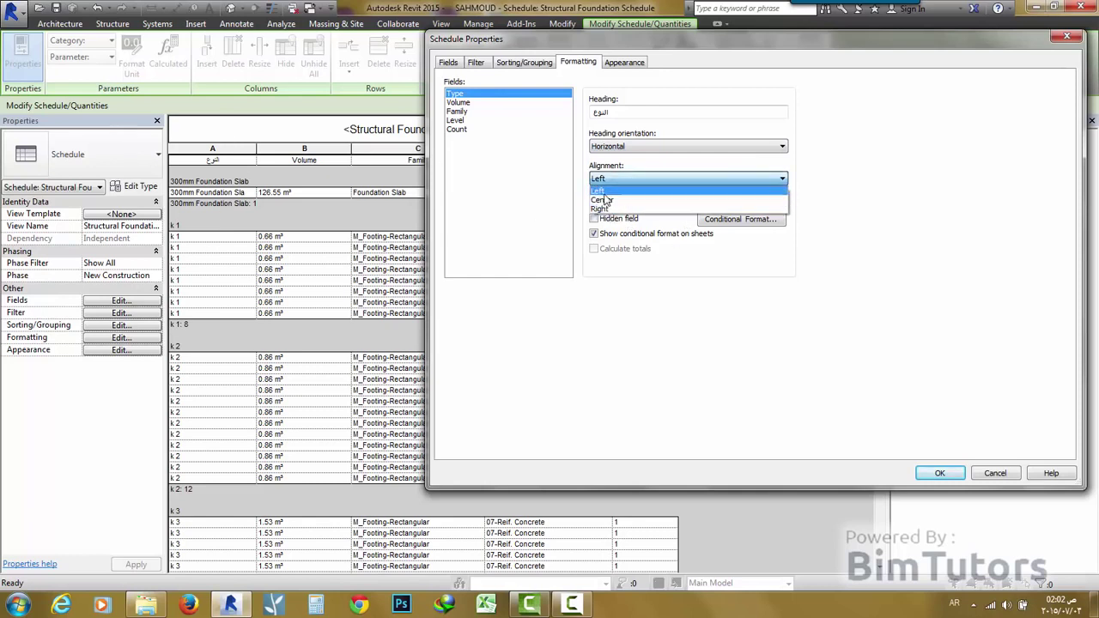
{"action": "left_click", "coordinate": [566, 187]}
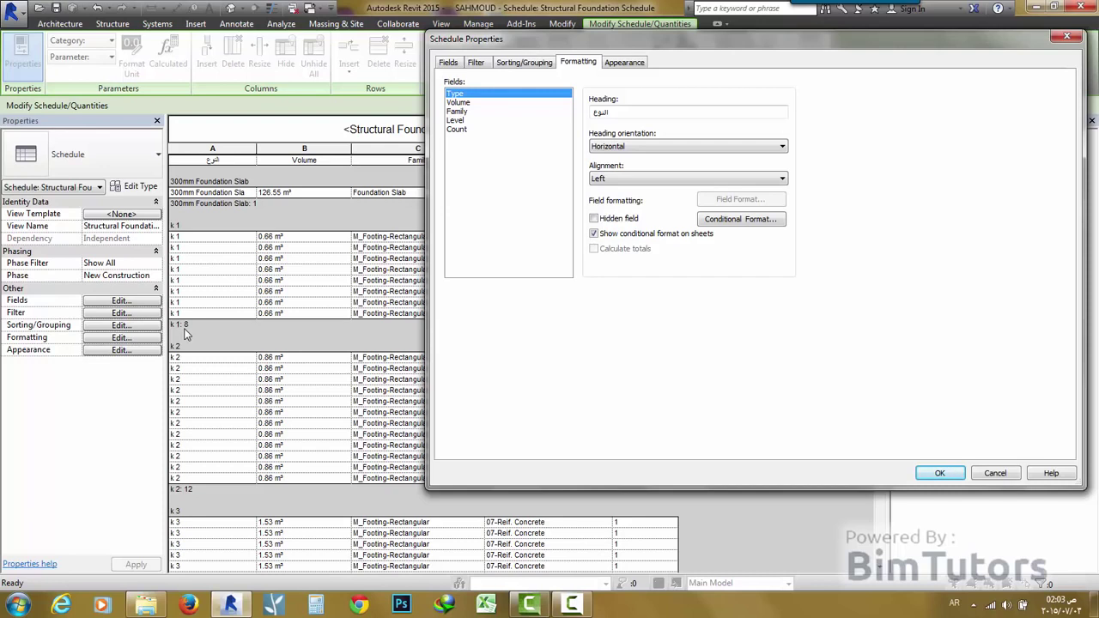
{"action": "left_click", "coordinate": [464, 103]}
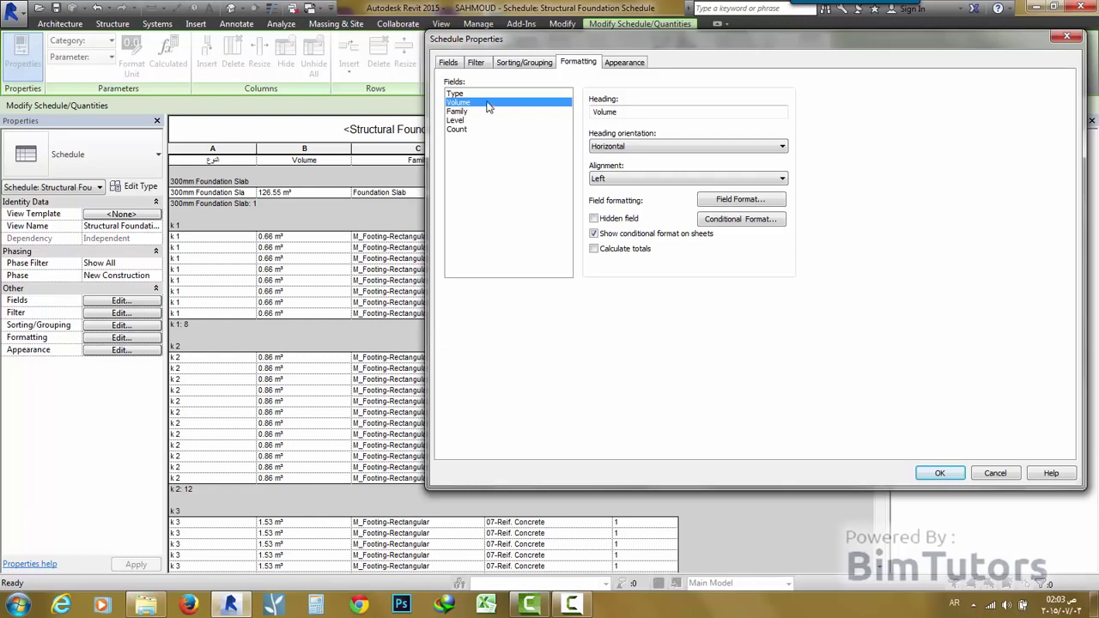
- Center-align the Volume column and turn on calculated totals for each type group
{"action": "left_click", "coordinate": [511, 65]}
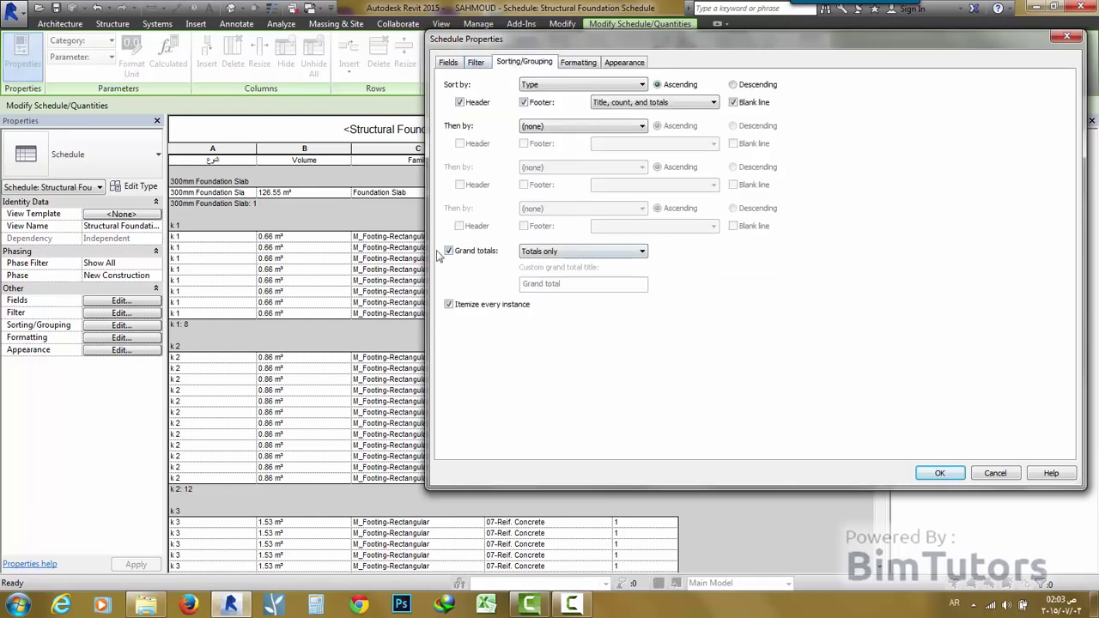
{"action": "left_click", "coordinate": [587, 62]}
{"action": "left_click", "coordinate": [457, 102]}
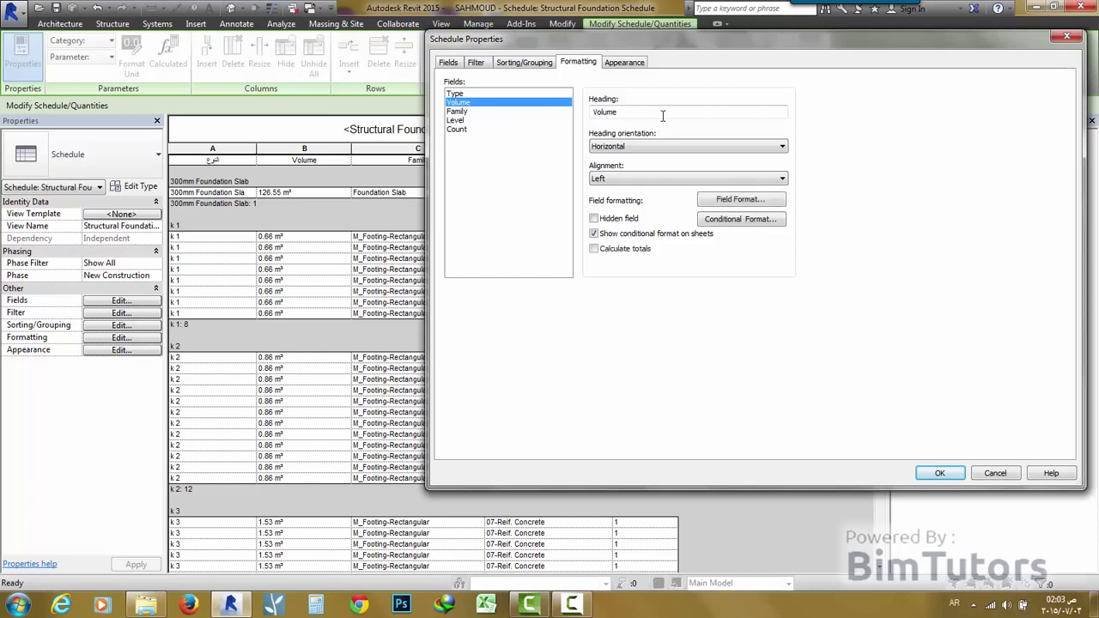
{"action": "double_click", "coordinate": [637, 112]}
{"action": "left_click", "coordinate": [622, 178]}
{"action": "left_click", "coordinate": [615, 202]}
{"action": "left_click", "coordinate": [594, 250]}
{"action": "left_click", "coordinate": [912, 473]}
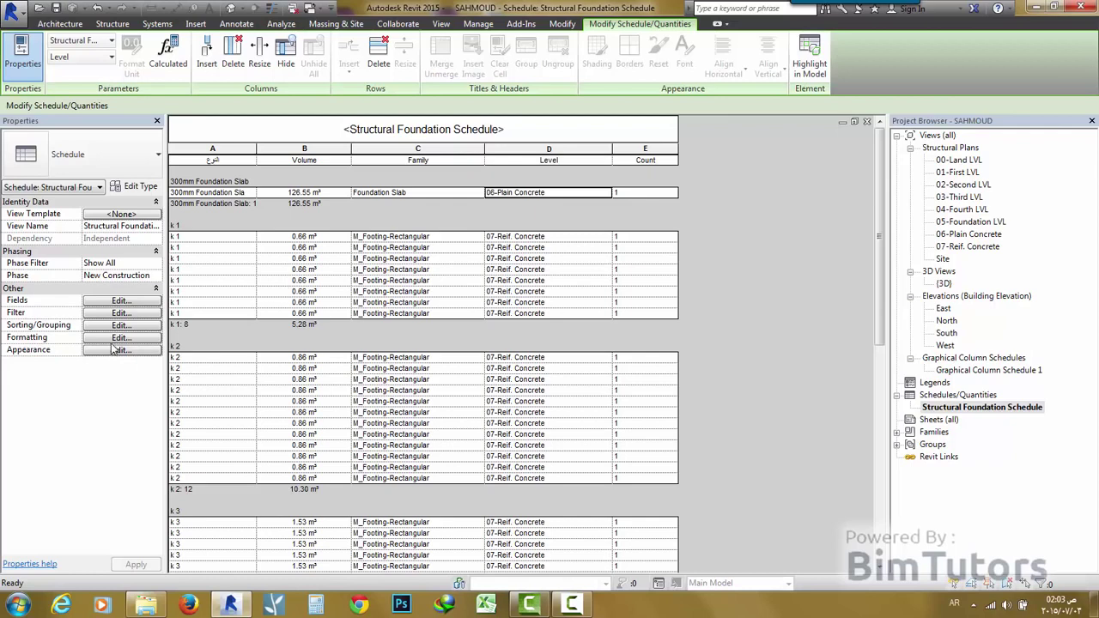
- Review formatting of the Volume, Family, Level and Count fields, then view the Appearance settings
{"action": "left_click", "coordinate": [122, 337]}
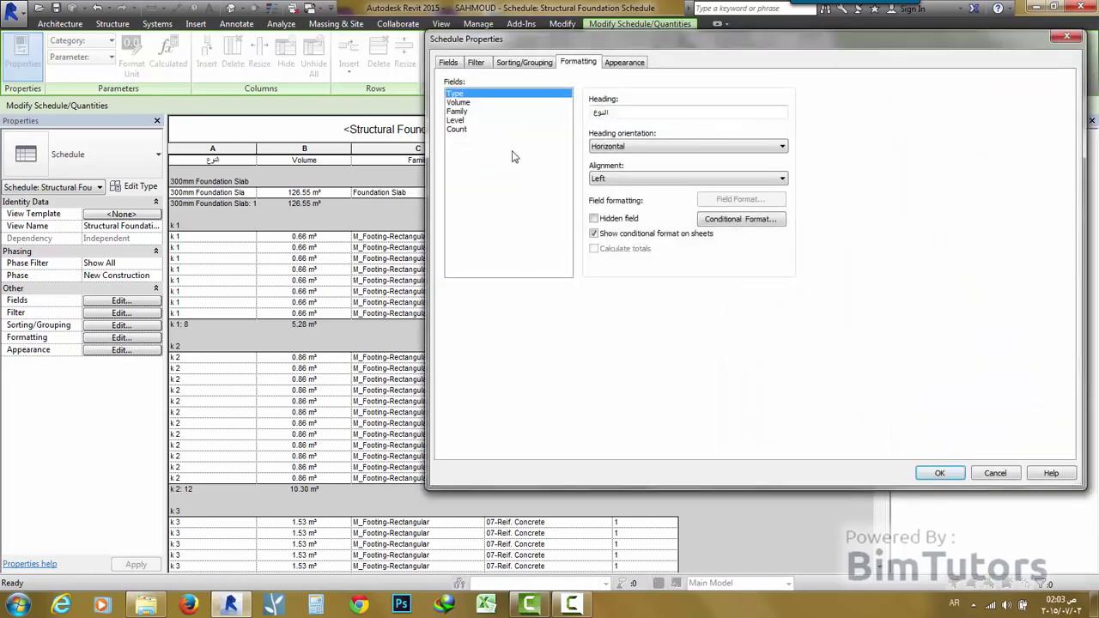
{"action": "left_click", "coordinate": [469, 103]}
{"action": "left_click", "coordinate": [468, 113]}
{"action": "left_click", "coordinate": [469, 121]}
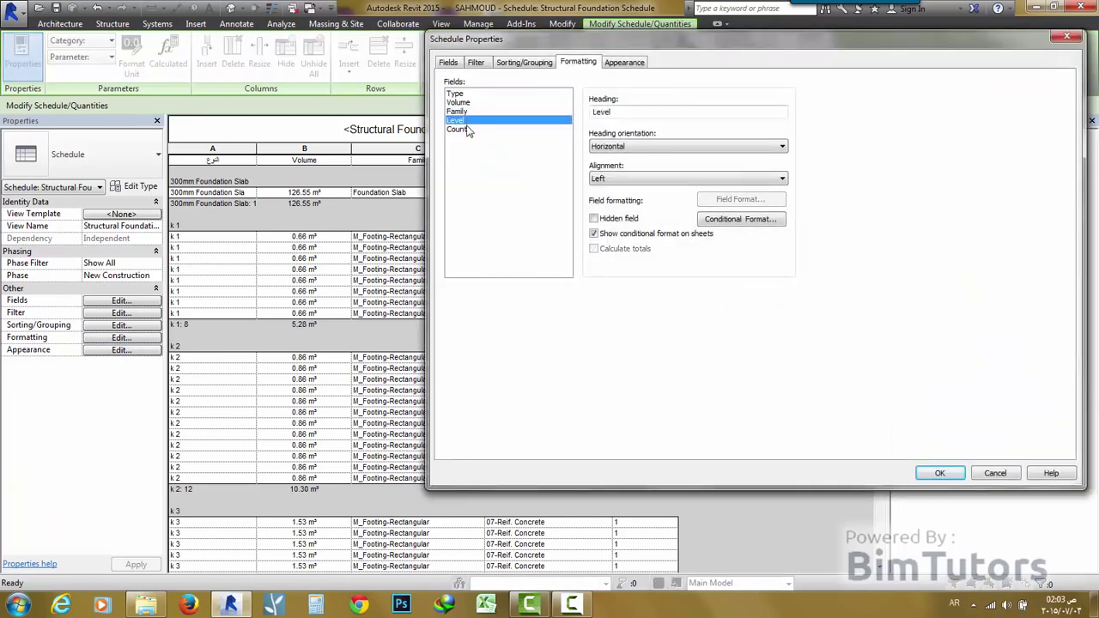
{"action": "left_click", "coordinate": [468, 129]}
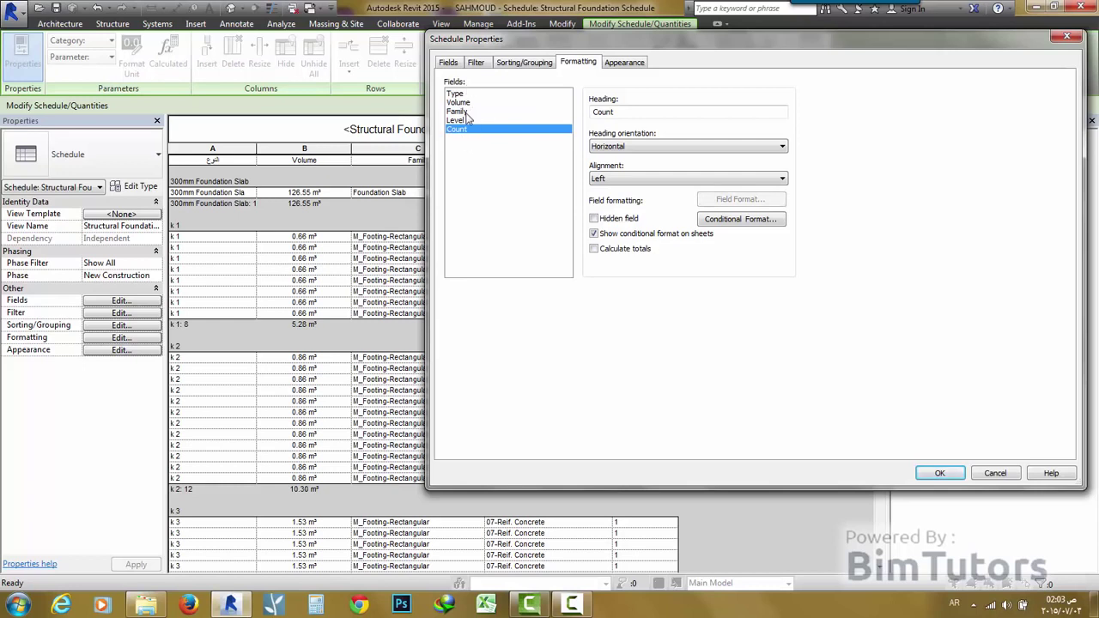
{"action": "left_click", "coordinate": [468, 121]}
{"action": "left_click", "coordinate": [468, 129]}
{"action": "left_click", "coordinate": [625, 63]}
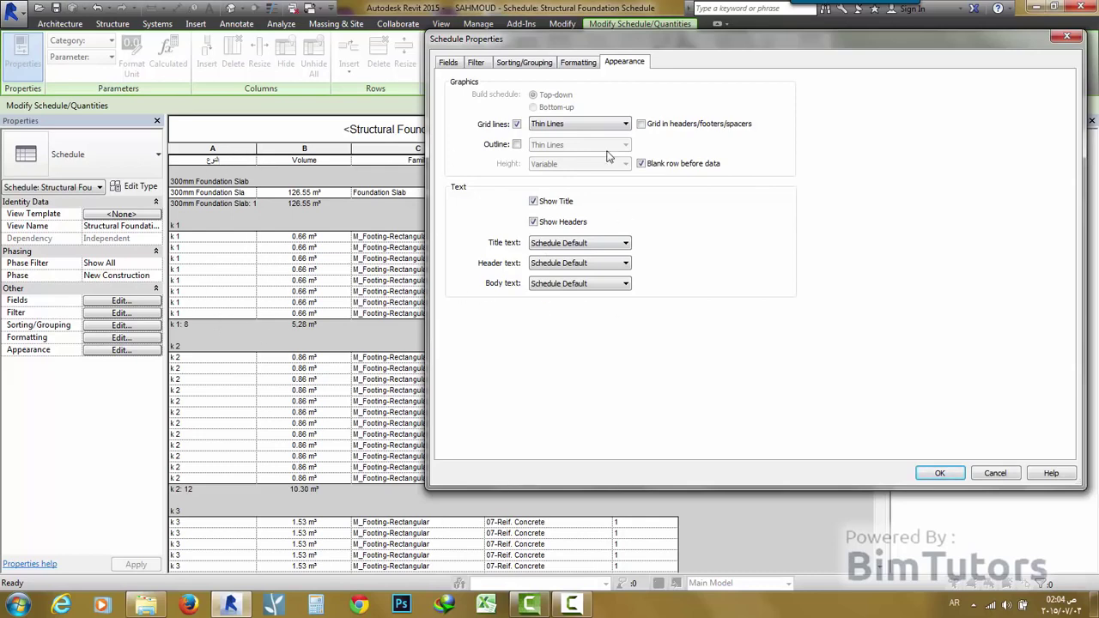
- Accept the schedule properties, check the per-type subtotals and 217.07 m³ grand total, then close the schedule
{"action": "left_click_drag", "start_coordinate": [513, 43], "coordinate": [272, 113]}
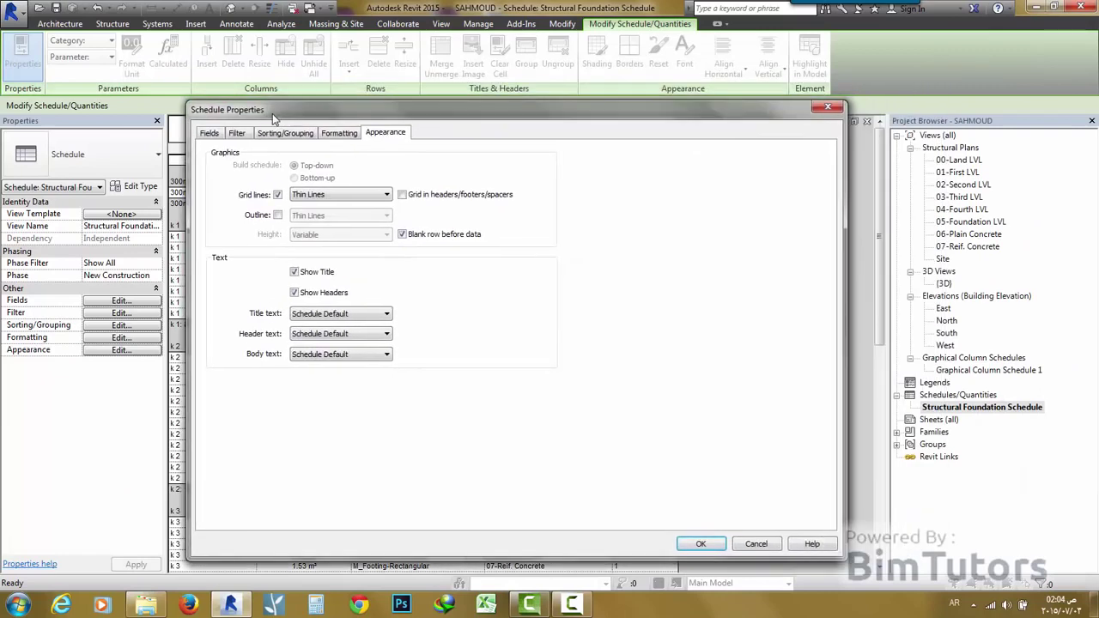
{"action": "left_click", "coordinate": [701, 546]}
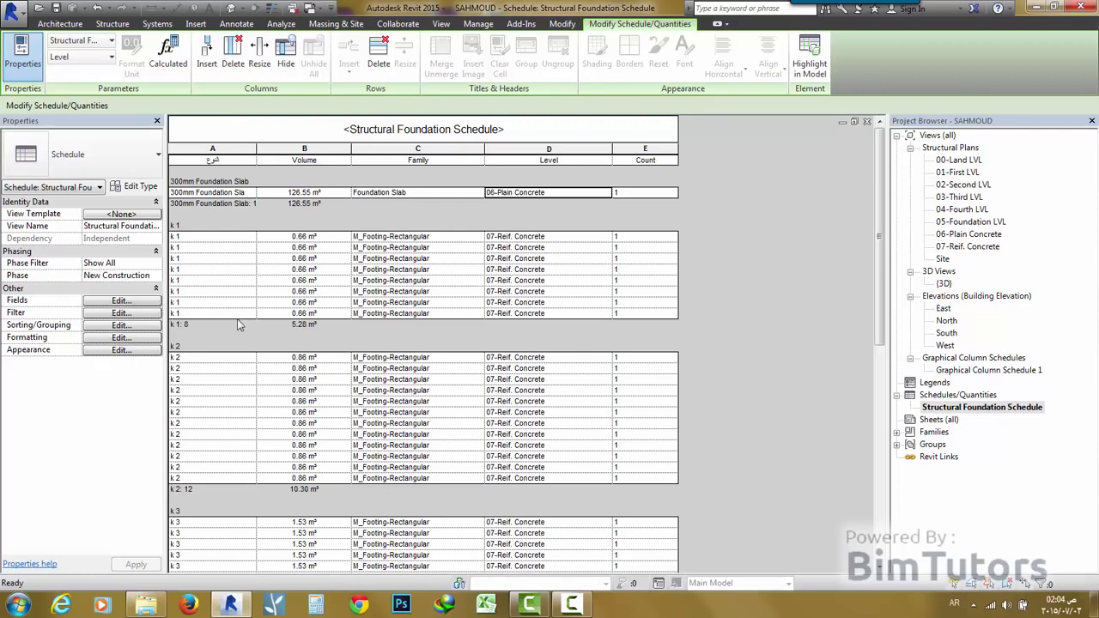
{"action": "scroll", "coordinate": [724, 253], "scroll_direction": "down", "scroll_amount": 3}
{"action": "scroll", "coordinate": [734, 279], "scroll_direction": "down", "scroll_amount": 3}
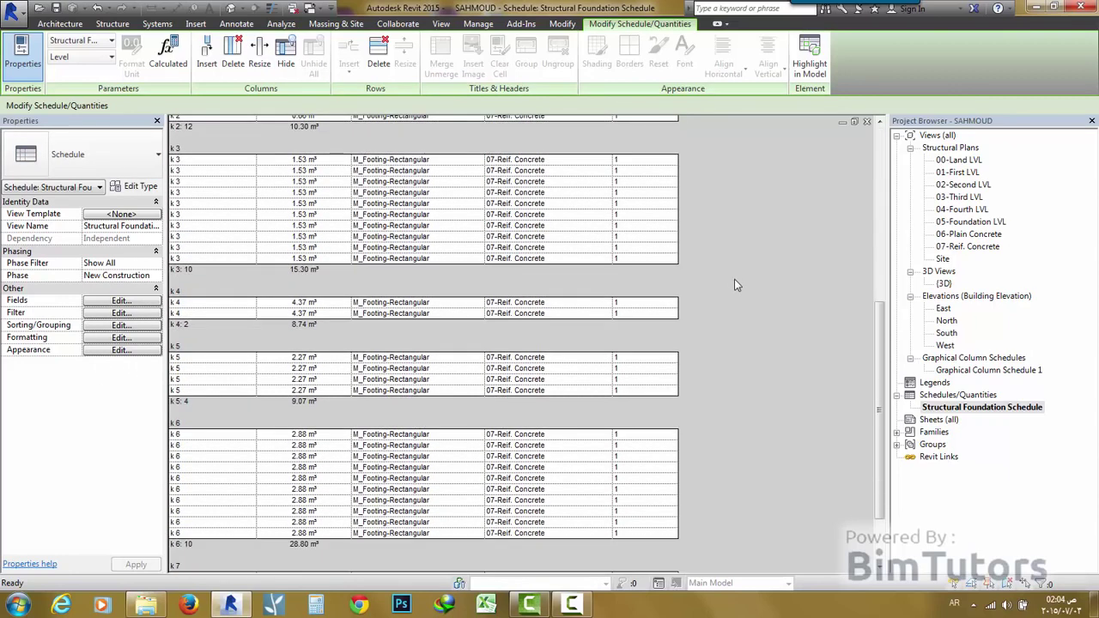
{"action": "scroll", "coordinate": [734, 279], "scroll_direction": "down", "scroll_amount": 3}
{"action": "scroll", "coordinate": [739, 279], "scroll_direction": "down", "scroll_amount": 3}
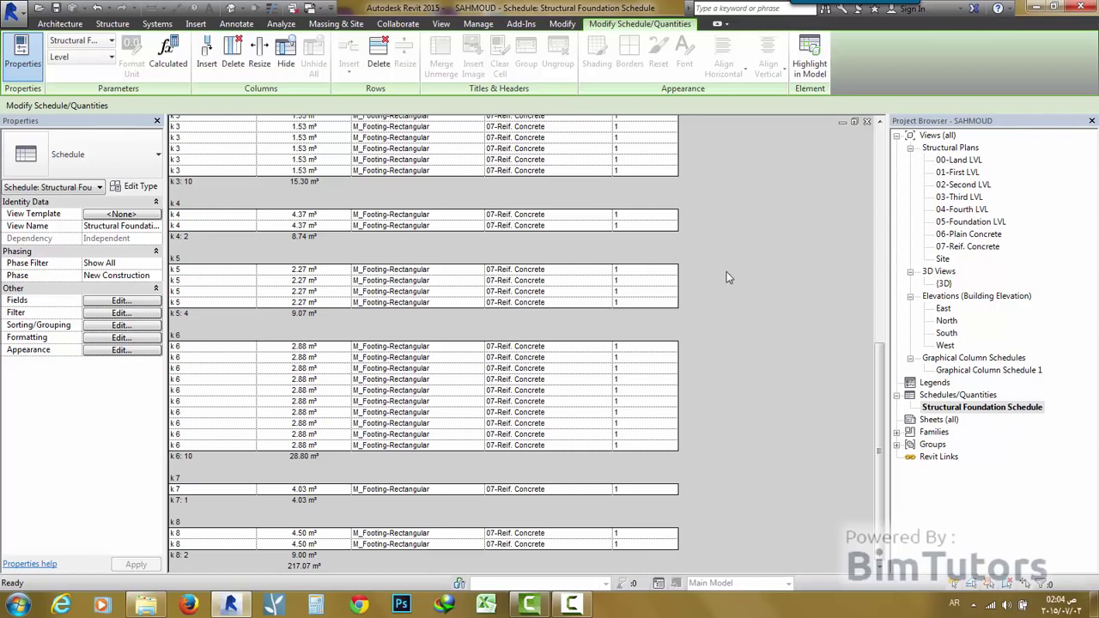
{"action": "scroll", "coordinate": [719, 275], "scroll_direction": "up", "scroll_amount": 2}
{"action": "scroll", "coordinate": [718, 275], "scroll_direction": "up", "scroll_amount": 3}
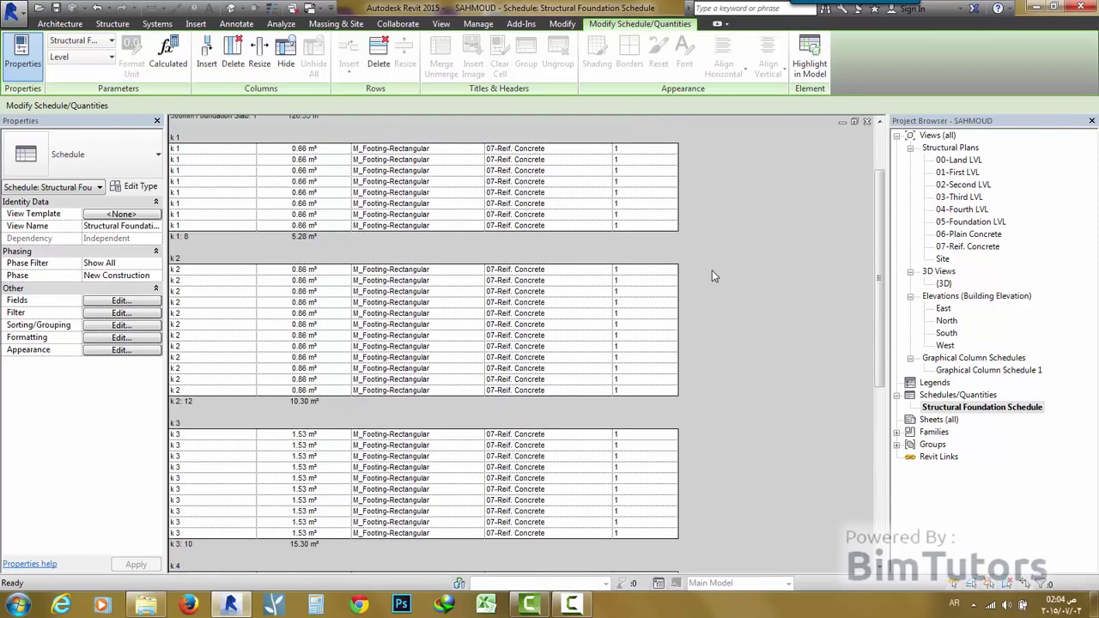
{"action": "left_click", "coordinate": [867, 122]}
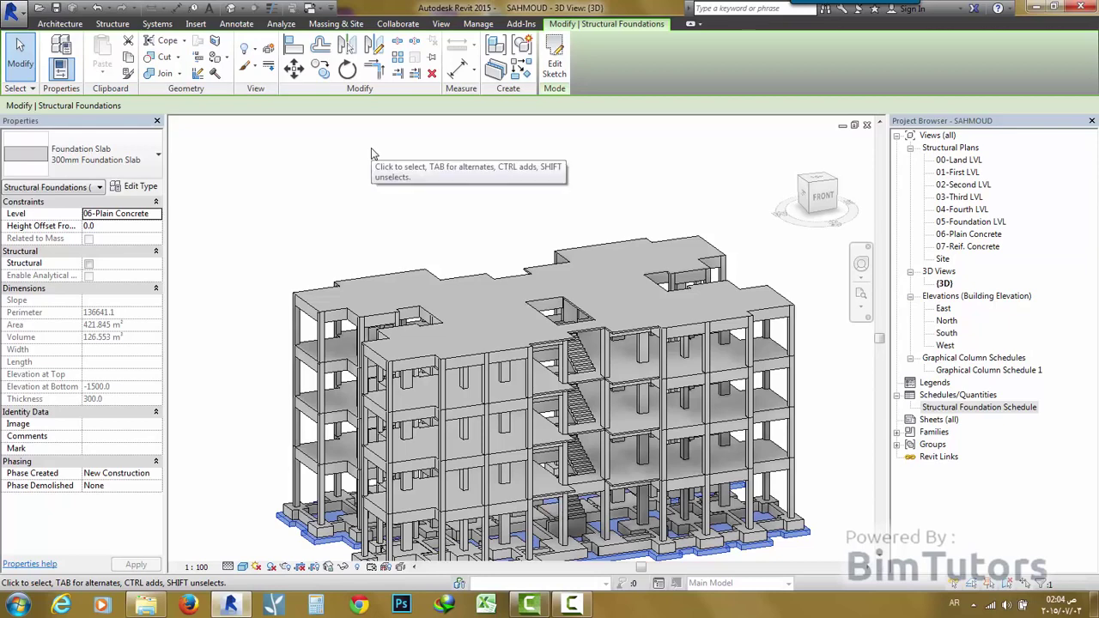
- Shift the 3D building view slightly upward and clear the foundation slab selection
{"action": "middle_click_drag", "start_coordinate": [331, 226], "coordinate": [319, 177]}
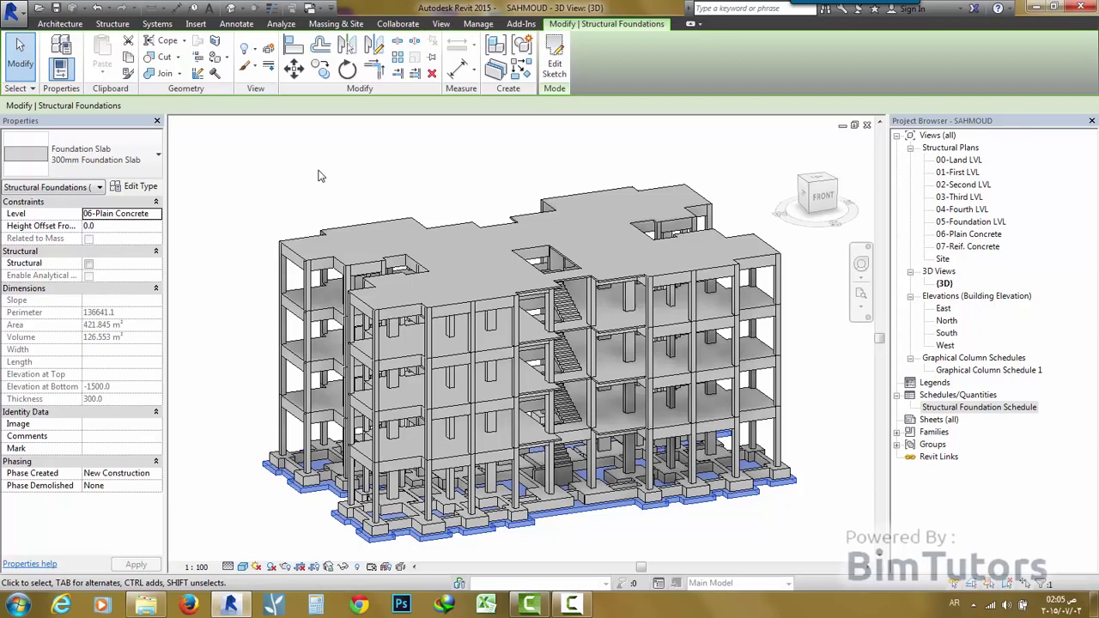
{"action": "key", "text": "Escape"}
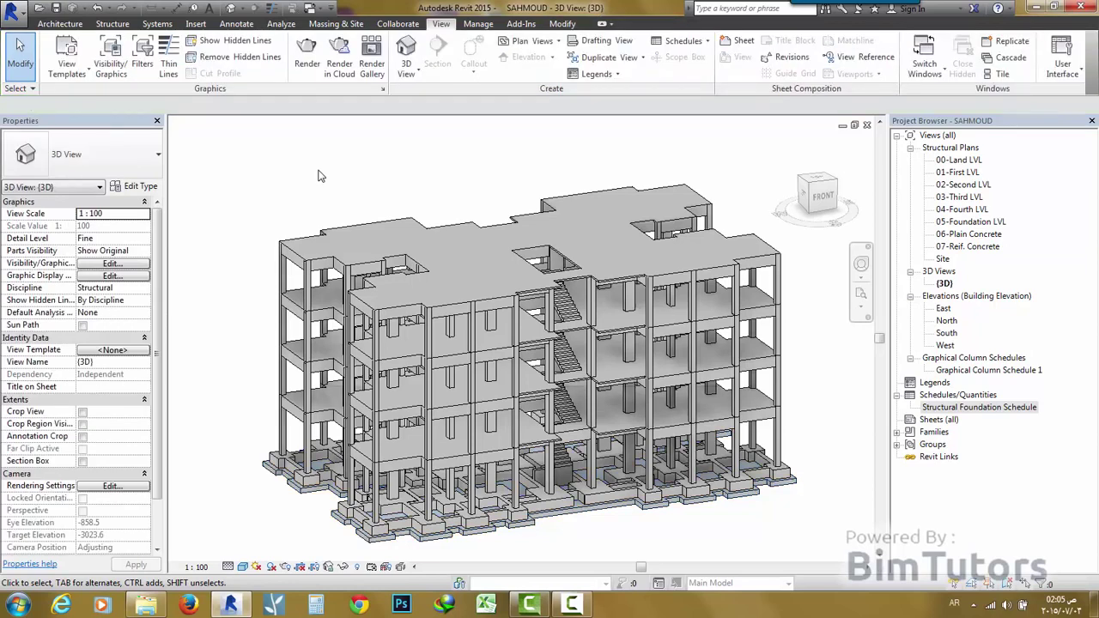